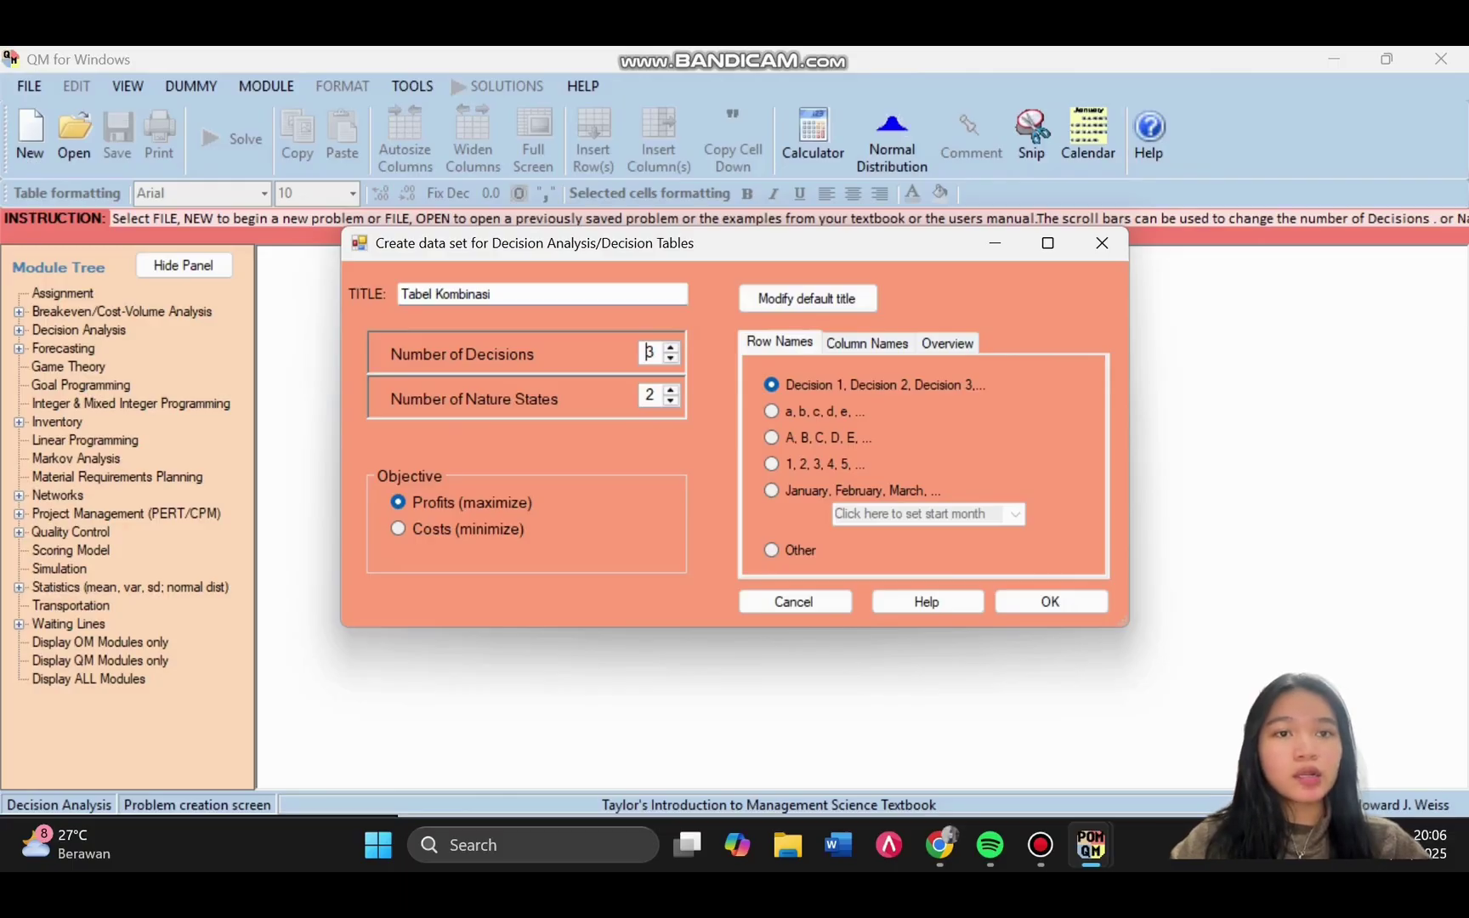
# - Set the number of nature states to 3 and create the Tabel Kombinasi decision table
pyautogui.click(670, 390)
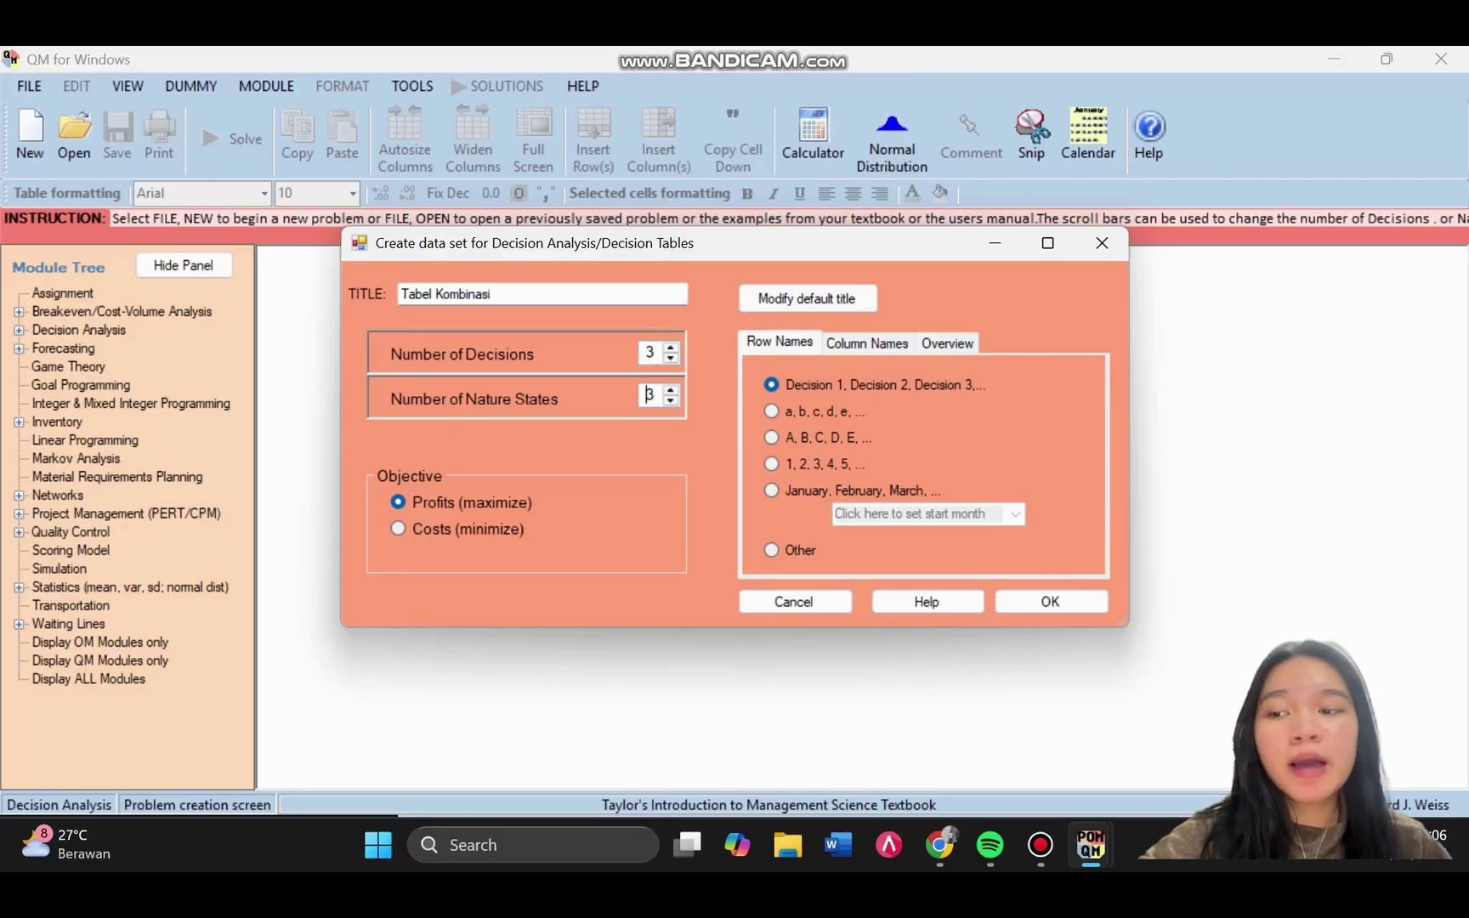
pyautogui.click(1046, 601)
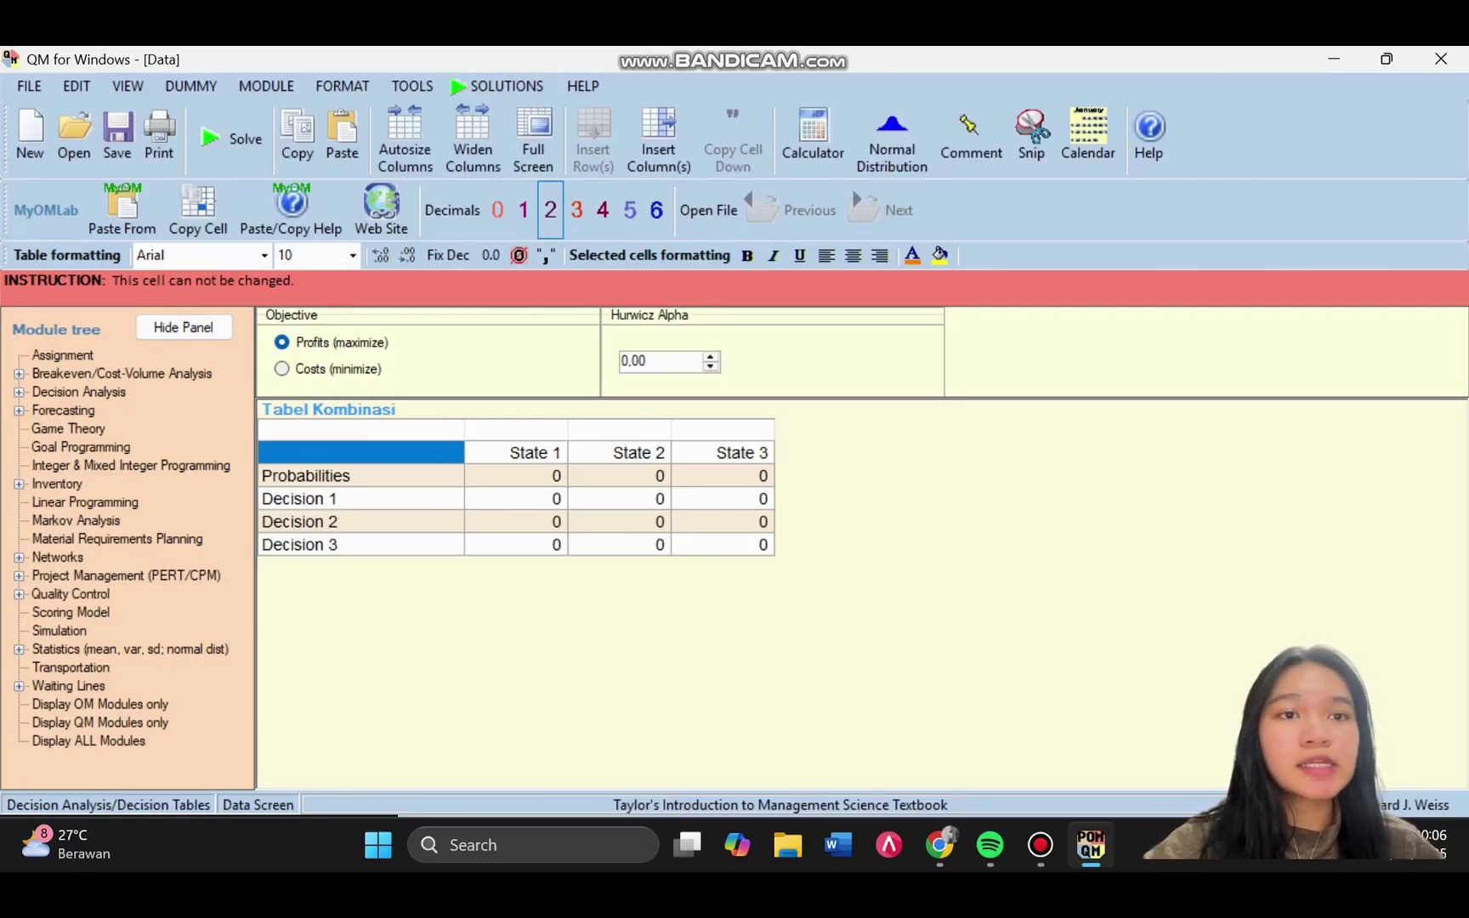
# - Rename the first decision row as "Toko Uk. Kecil"
pyautogui.click(332, 498)
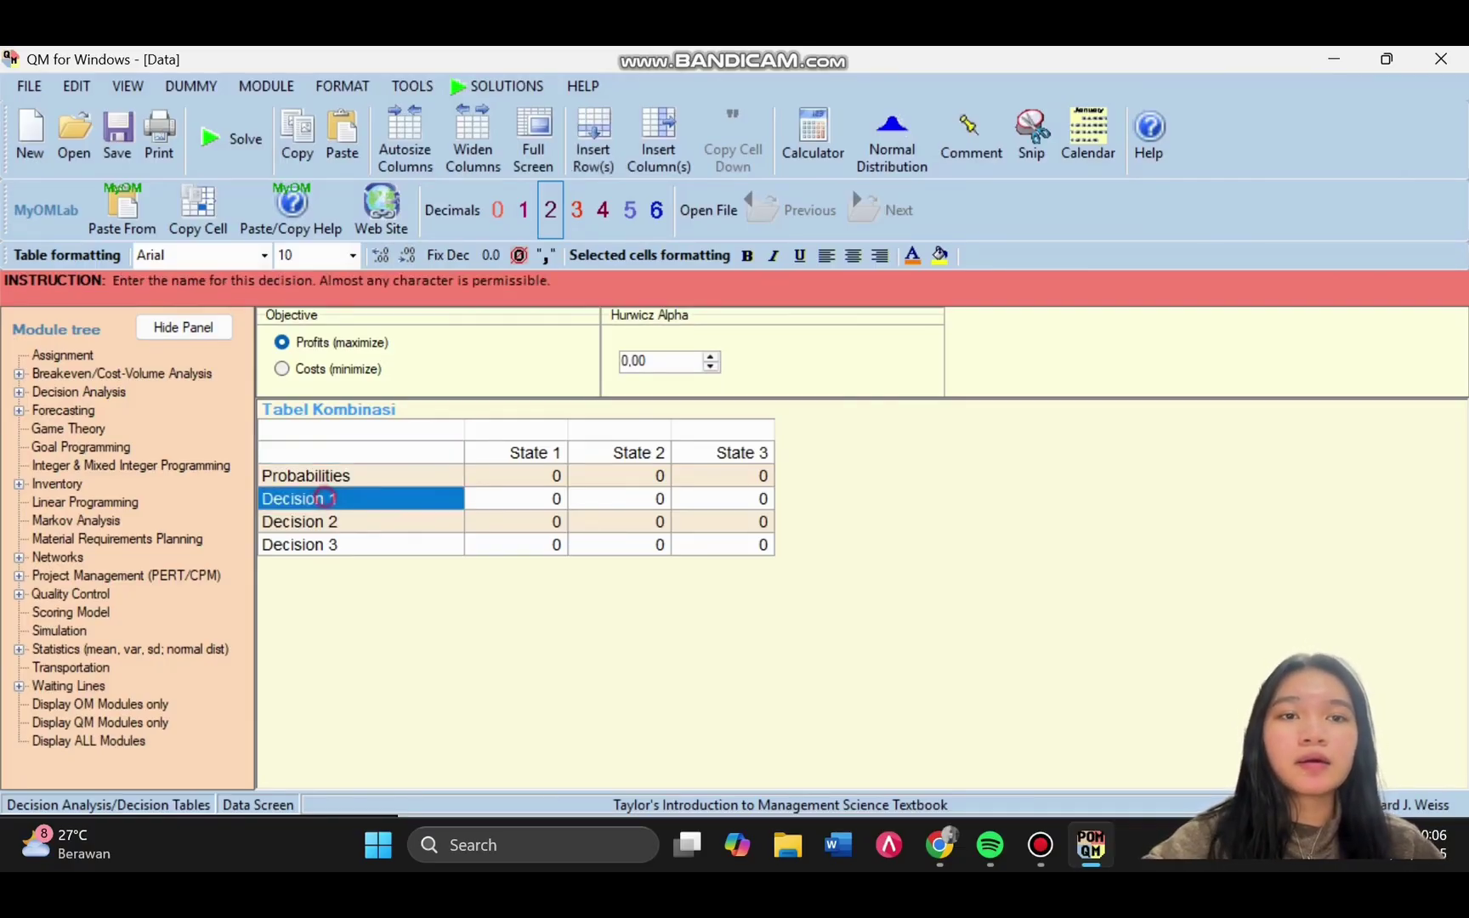
pyautogui.doubleClick(332, 499)
pyautogui.write('T')
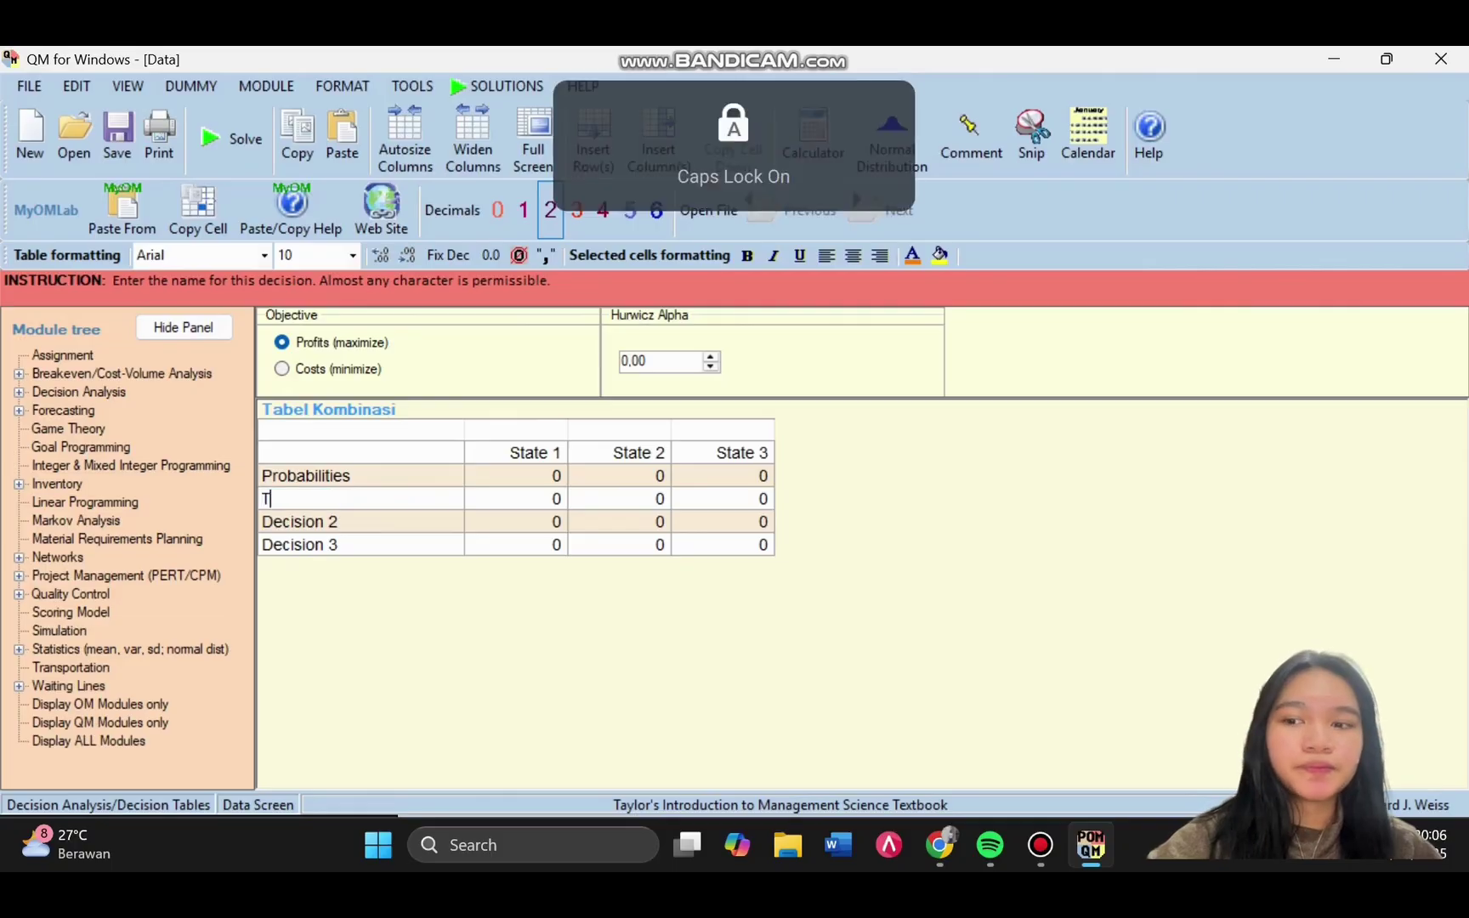
pyautogui.write('oko Uk. Kecil')
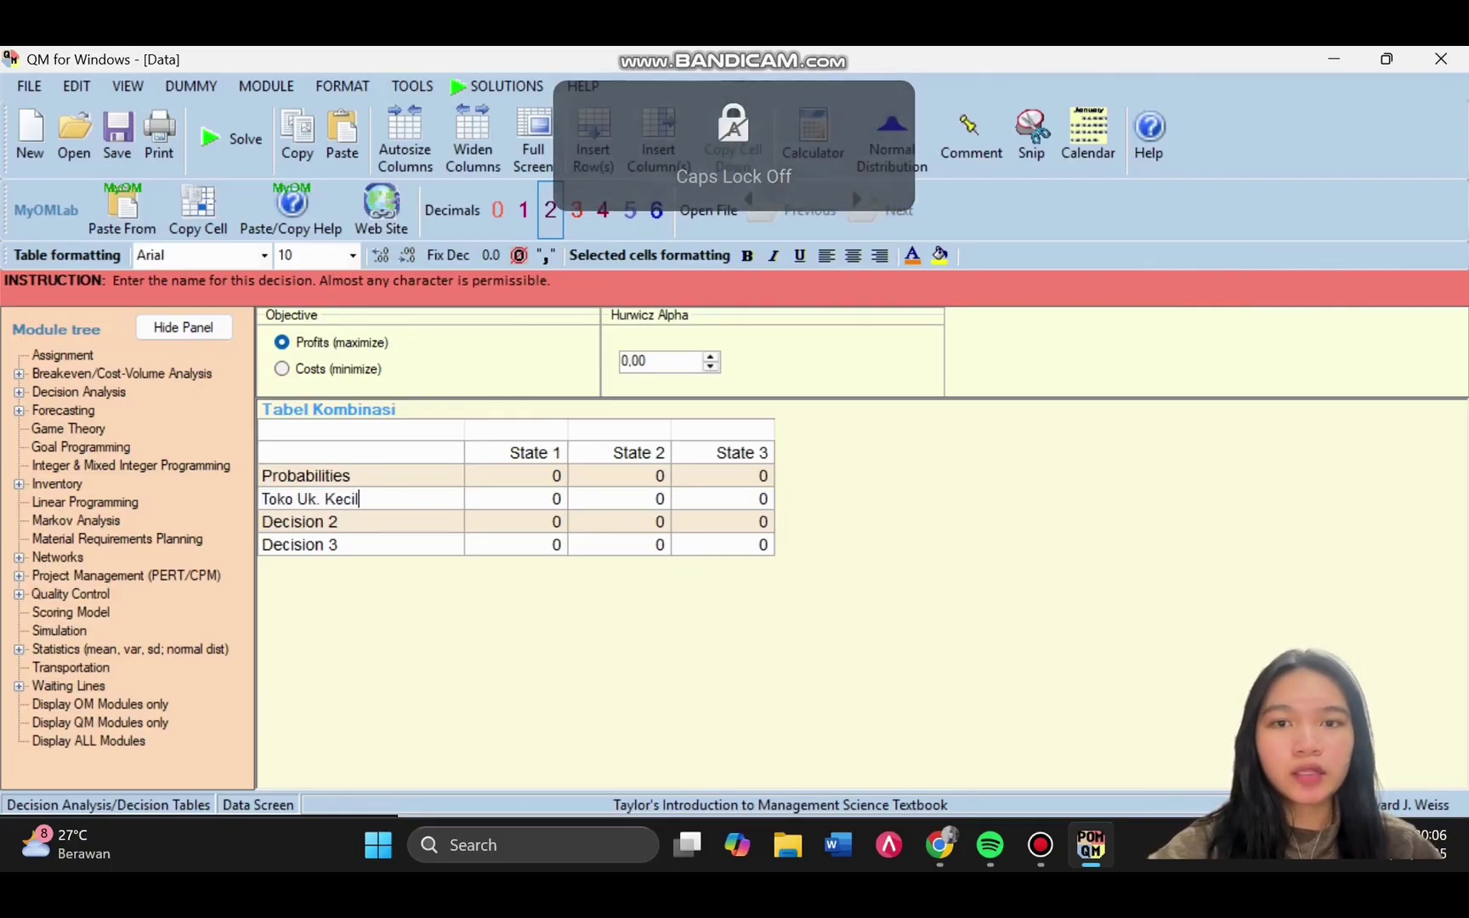
pyautogui.press('Return')
# - Rename the second decision row as "Toko Uk. Sedang"
pyautogui.write('T')
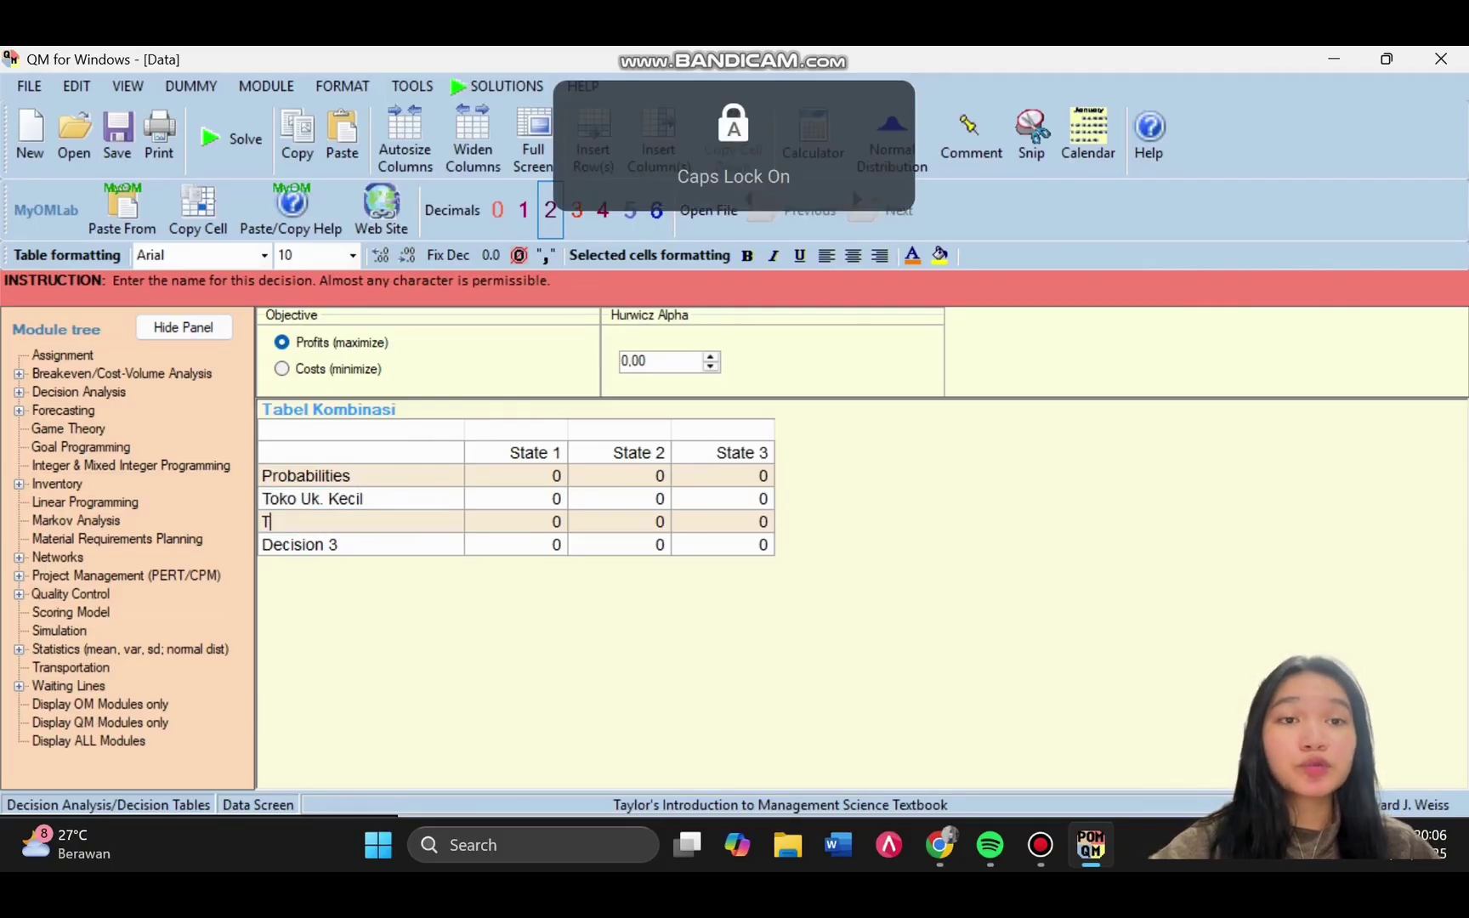
pyautogui.write('oko Uk. B')
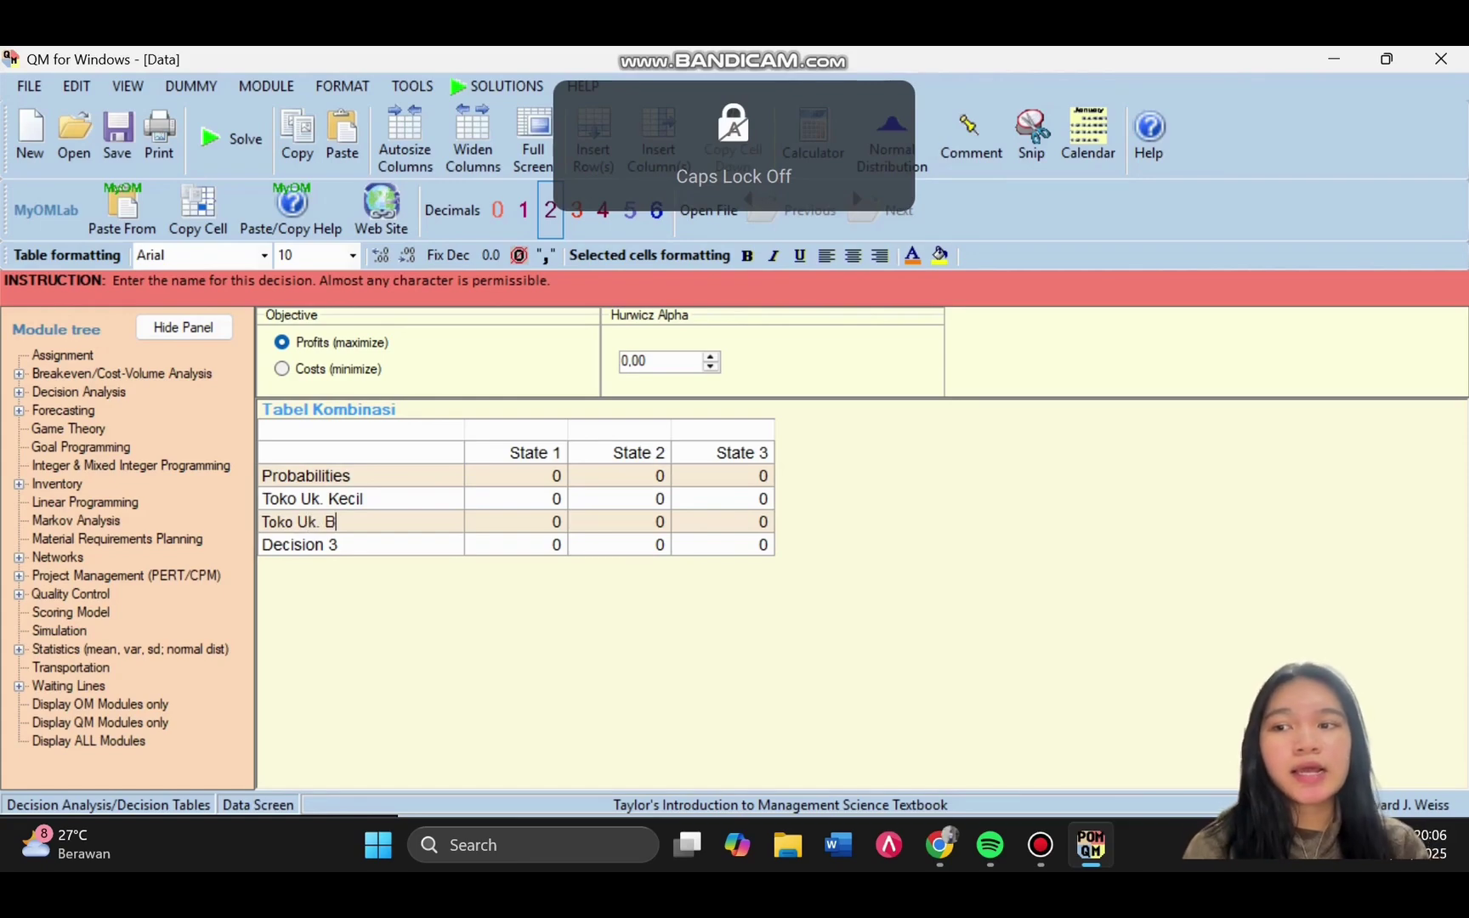
pyautogui.press('BackSpace')
pyautogui.write('S')
pyautogui.press('capslock')
pyautogui.write('edang')
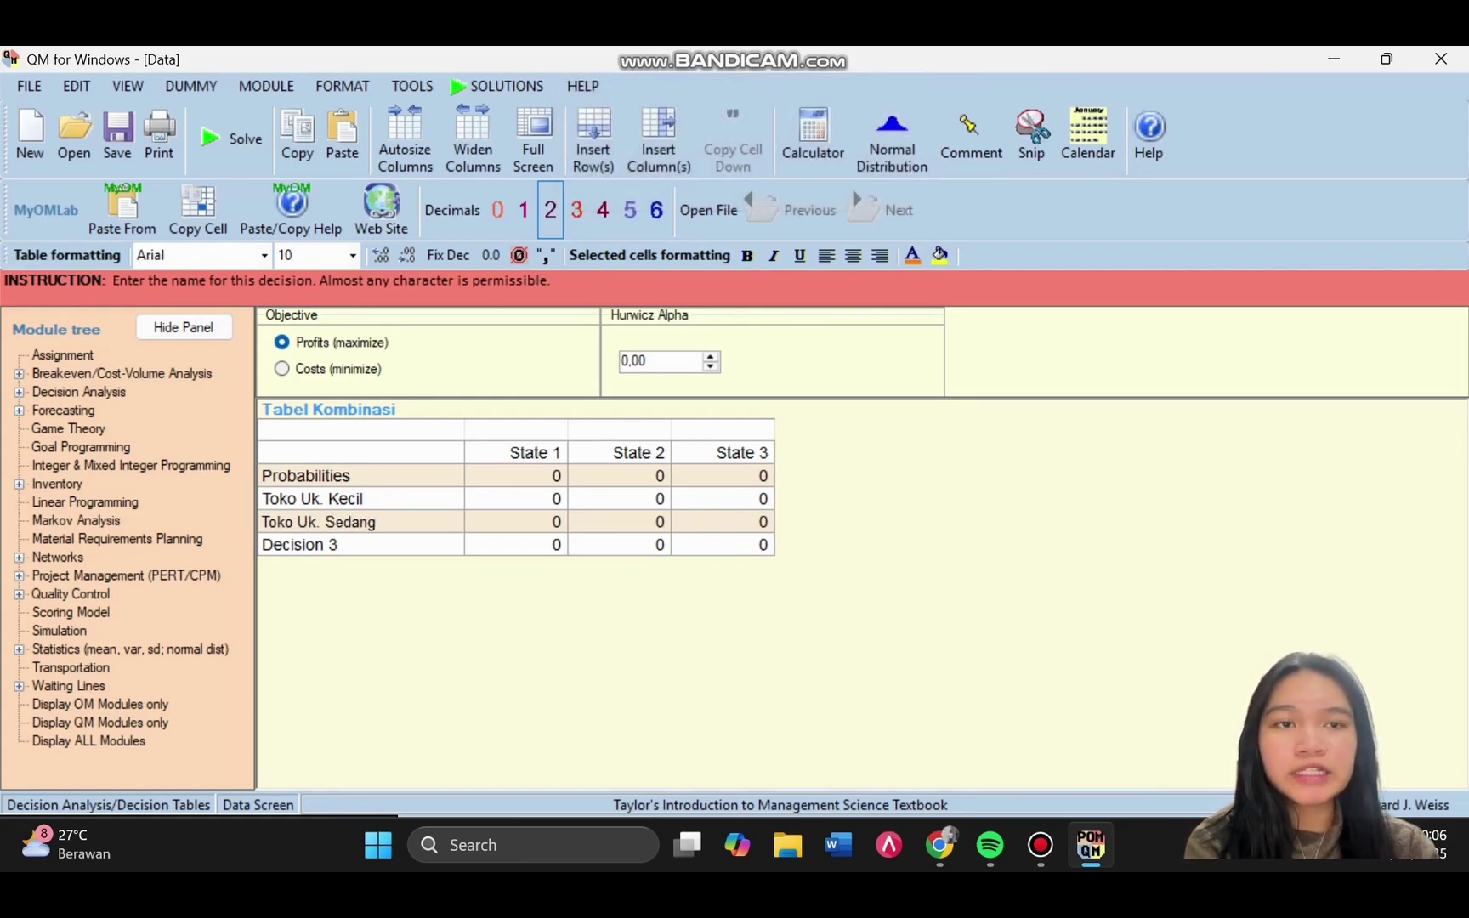
pyautogui.press('Return')
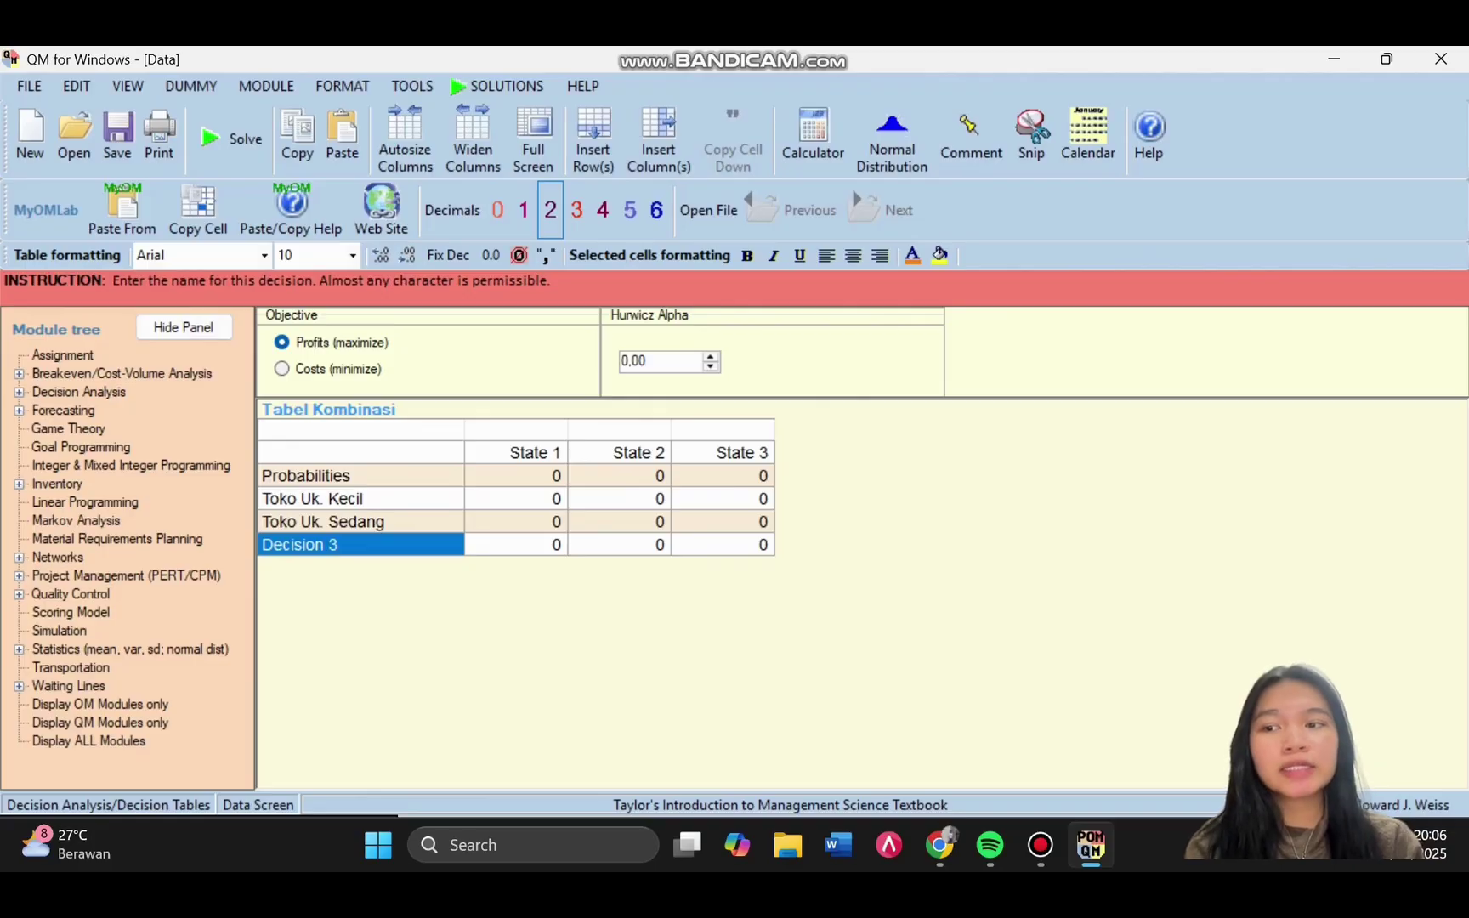
# - Rename the third decision row as "Tidak Membuka Toko"
pyautogui.write('Tidak M')
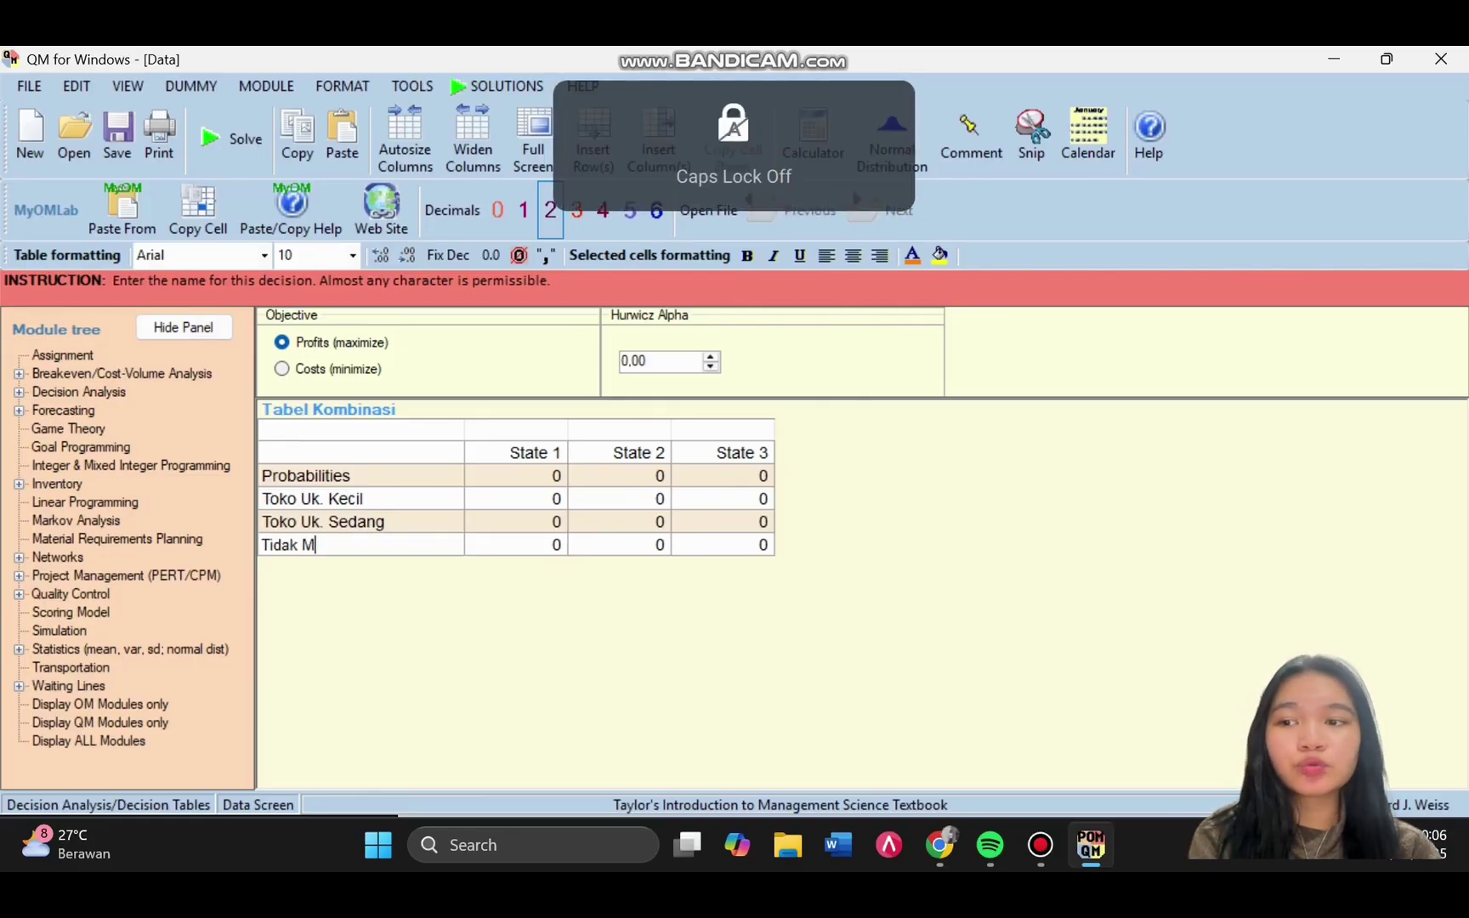
pyautogui.write('embuka')
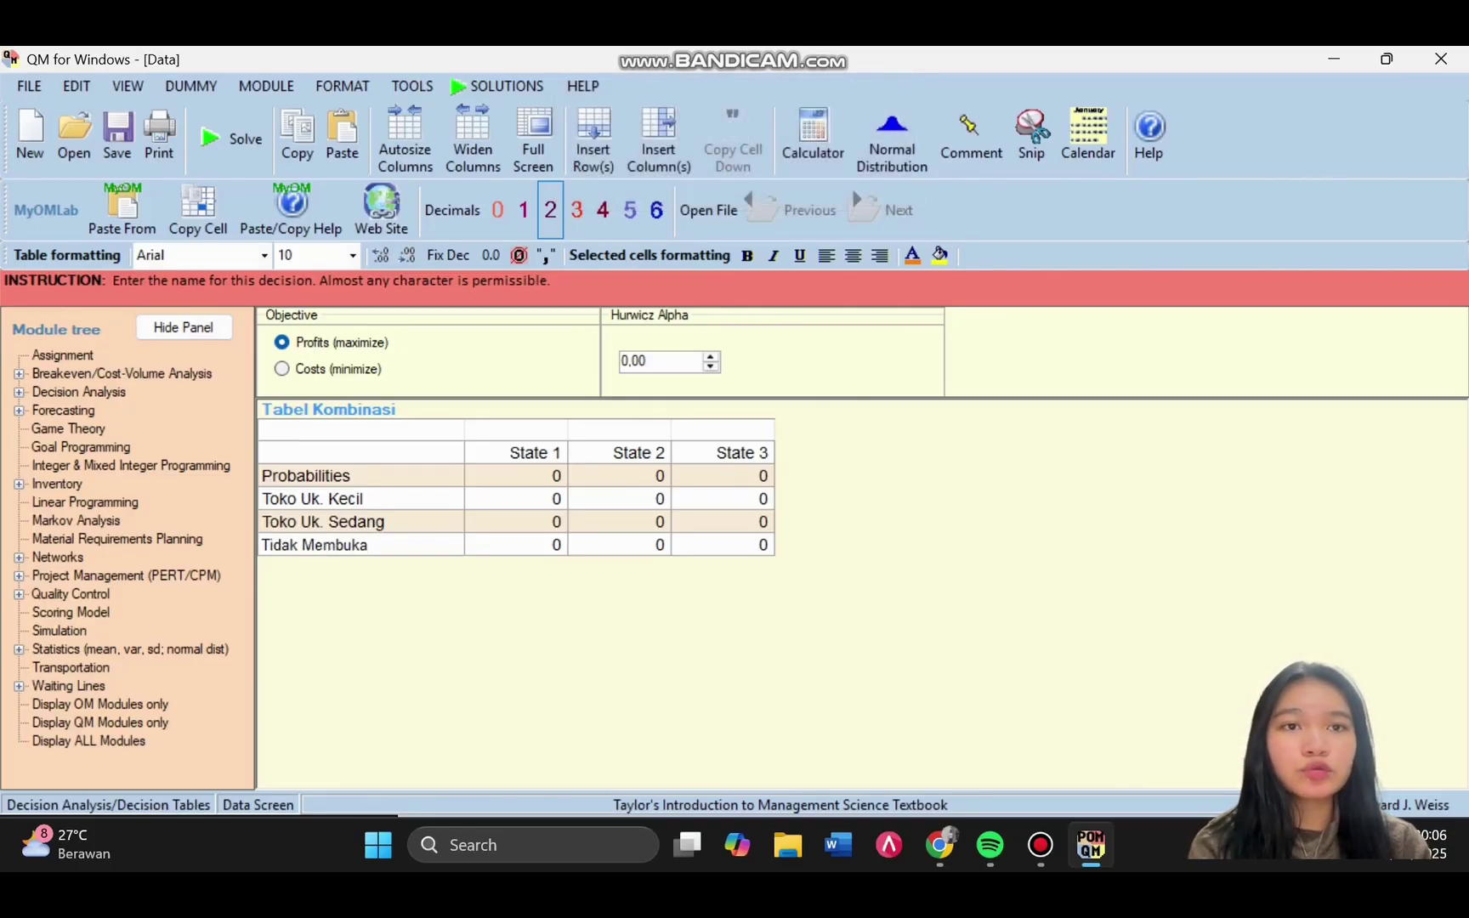
pyautogui.write(' Toko')
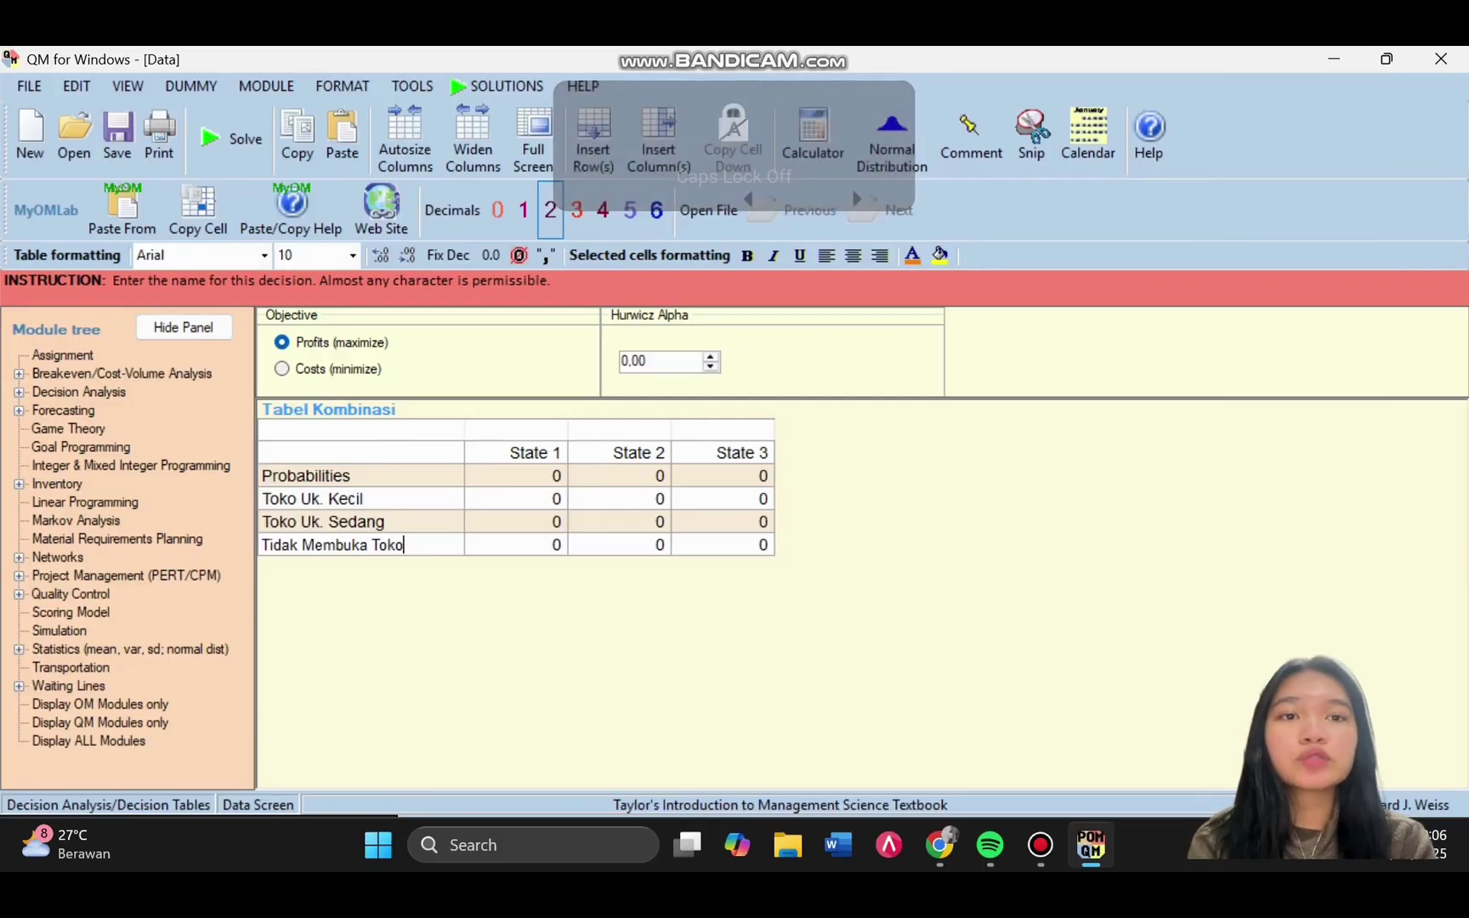
pyautogui.press('Return')
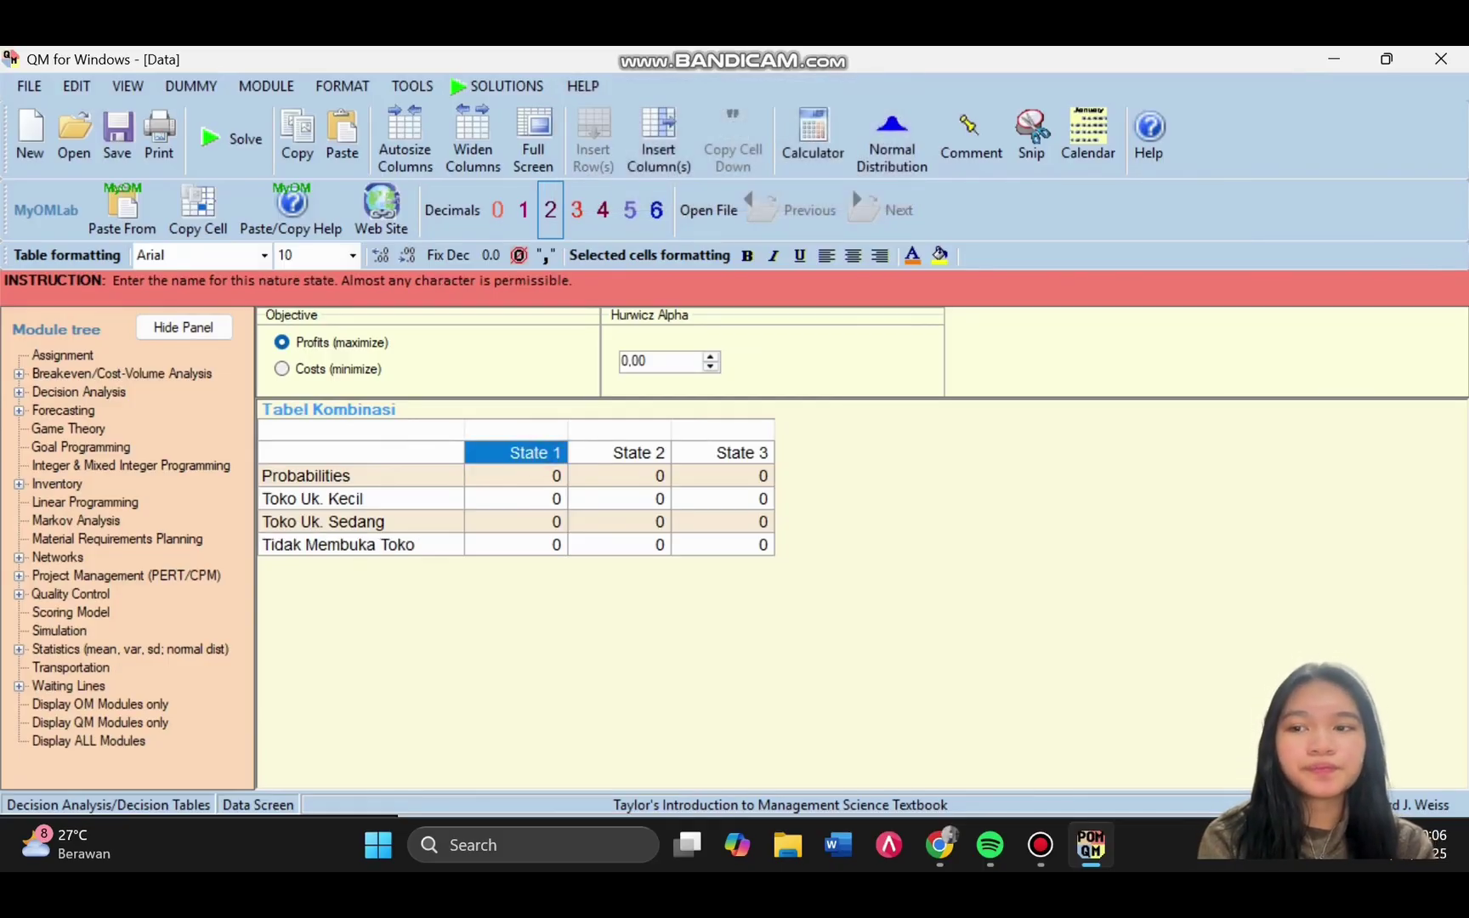
# - Rename the first nature state column as "Pasar Baik"
pyautogui.click(544, 453)
pyautogui.write('P')
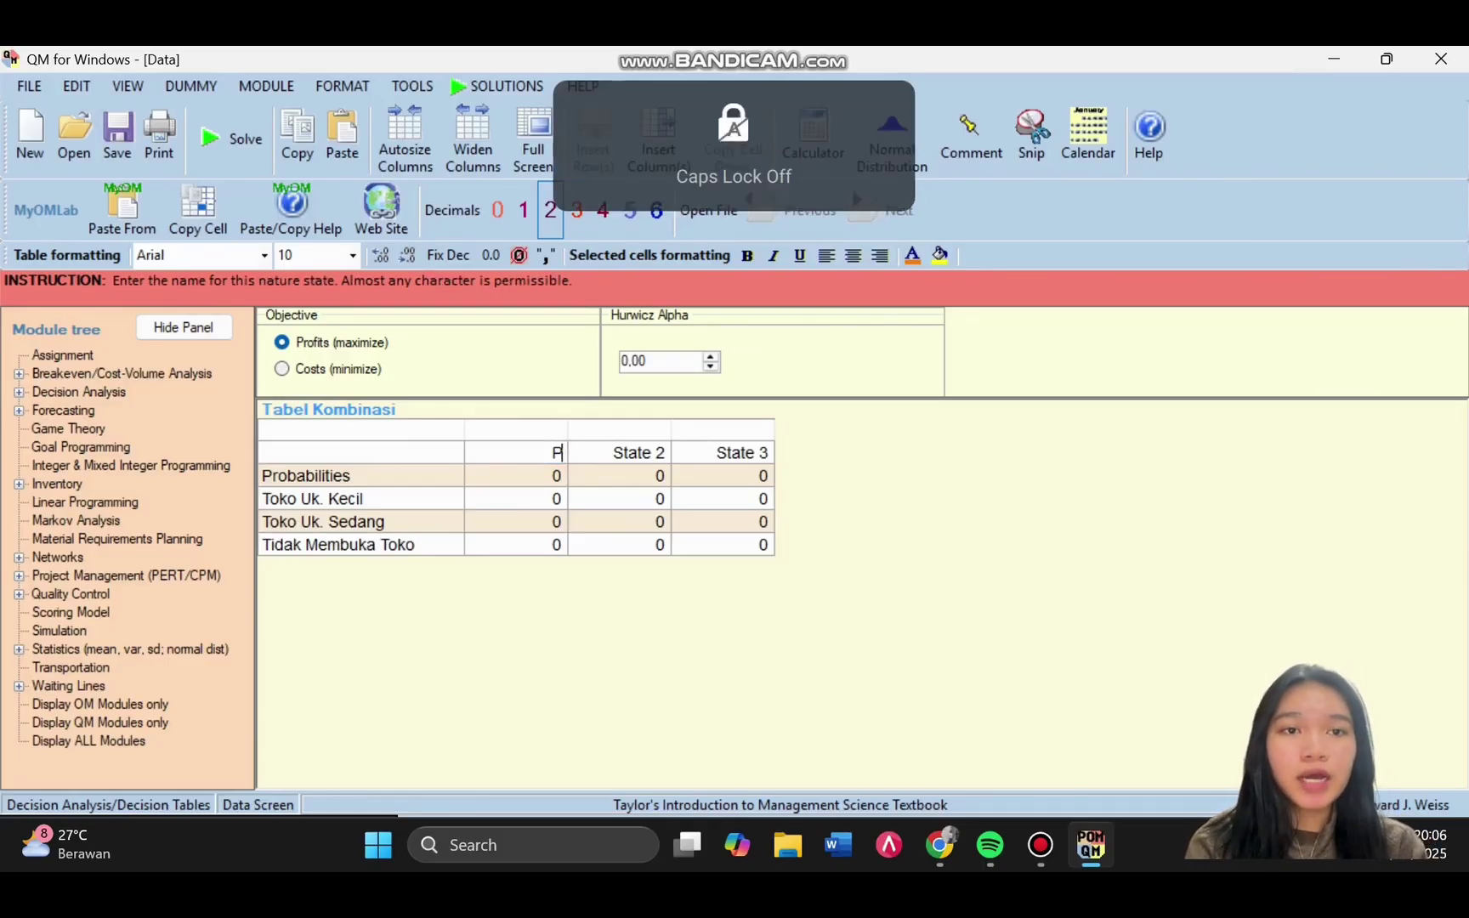
pyautogui.write('asar Baik')
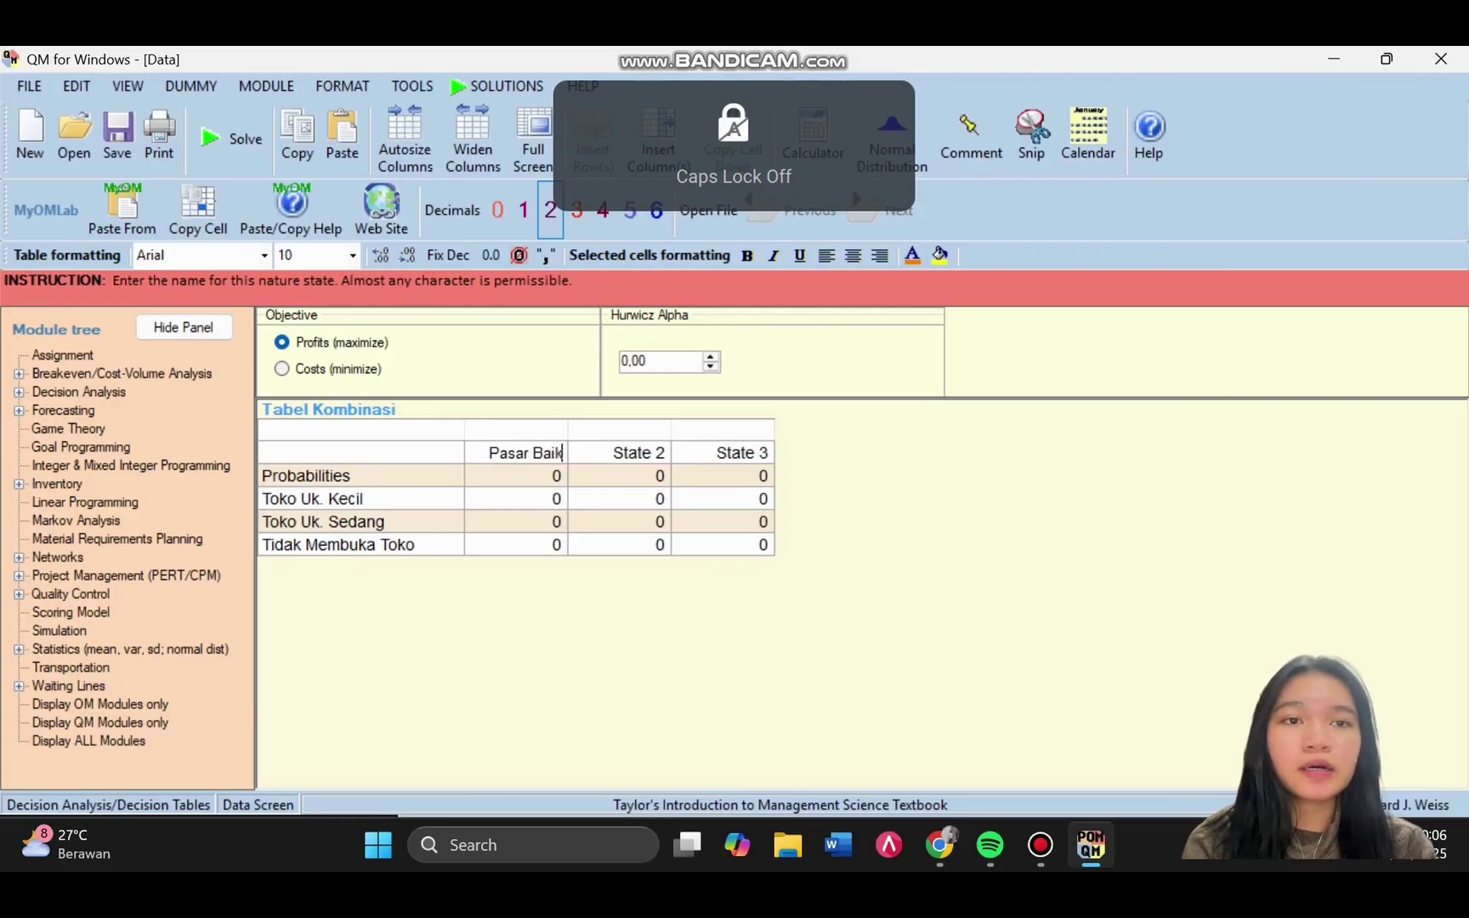
pyautogui.press('Return')
# - Rename the second nature state column as "Pasar Rata-Rata"
pyautogui.press('capslock')
pyautogui.write('P')
pyautogui.press('capslock')
pyautogui.write('asar')
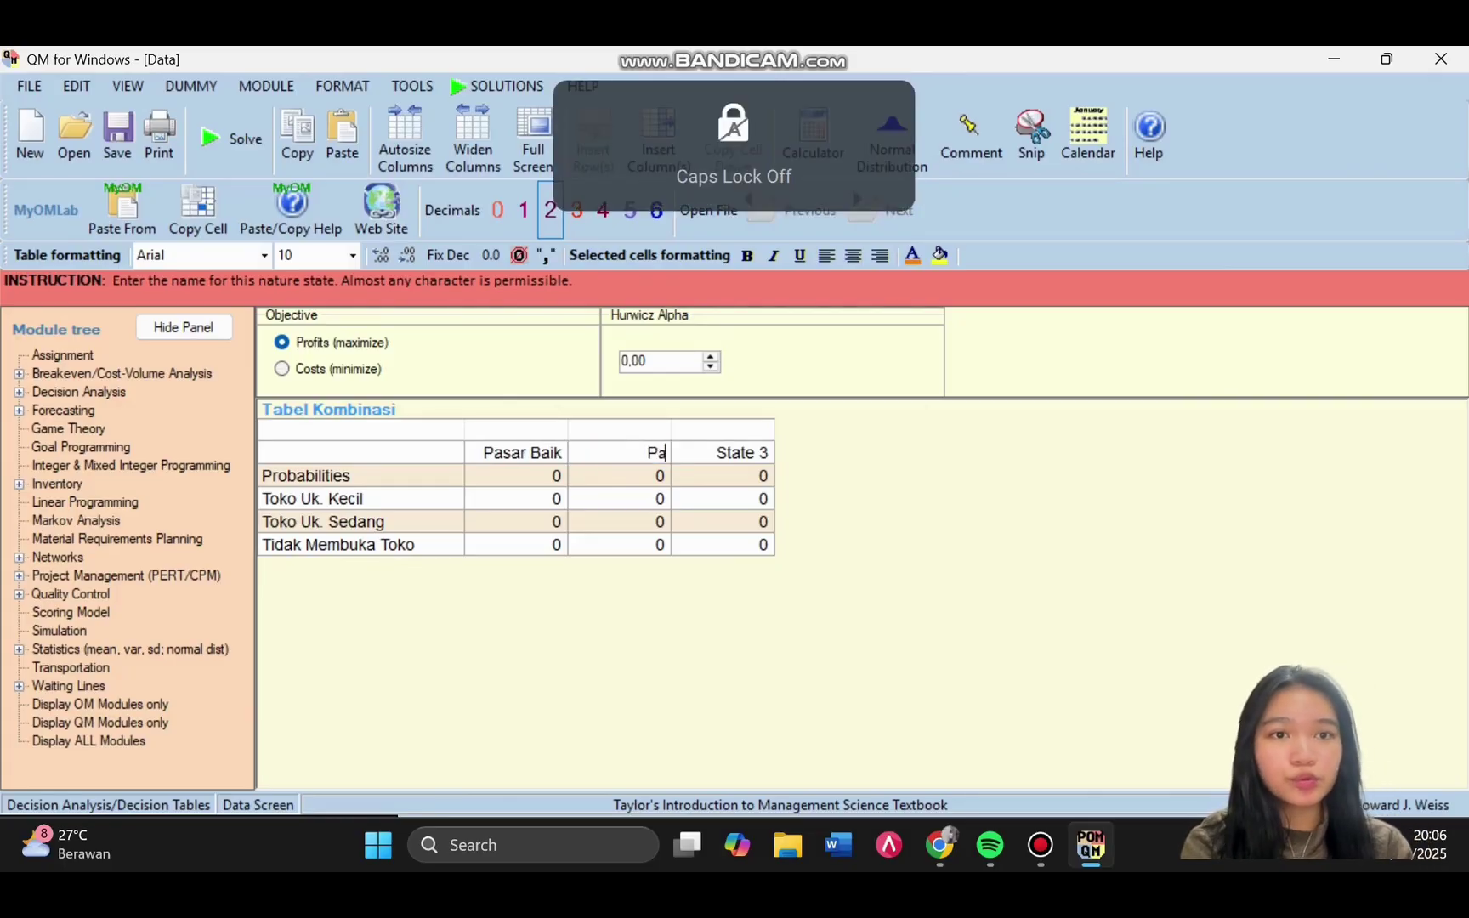
pyautogui.press('capslock')
pyautogui.write('R')
pyautogui.press('capslock')
pyautogui.write('ata')
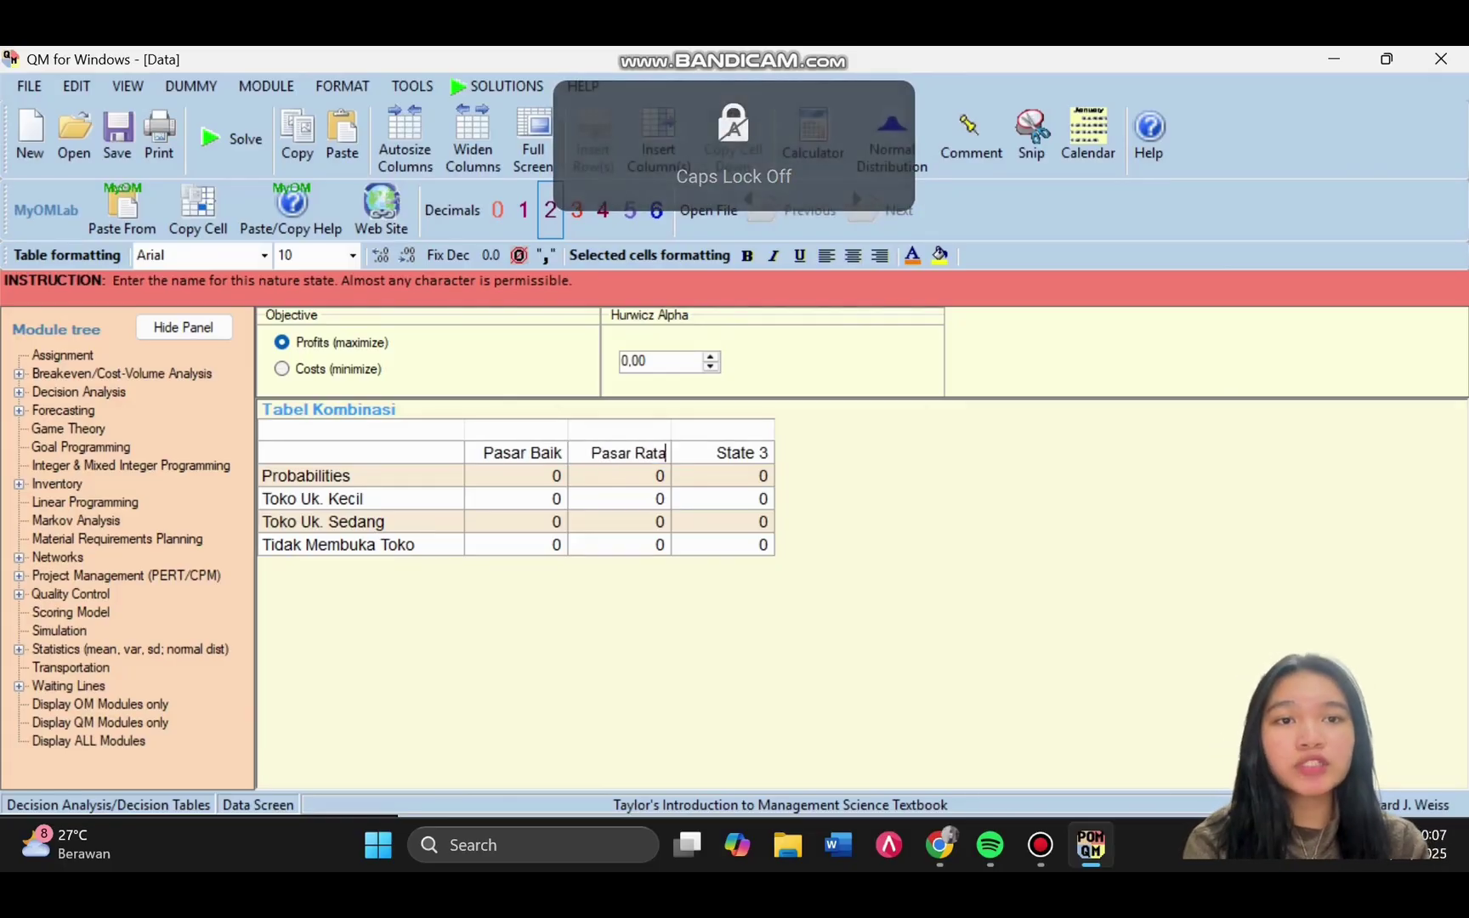
pyautogui.write('-')
pyautogui.press('capslock')
pyautogui.write('R')
pyautogui.press('capslock')
pyautogui.write('ata')
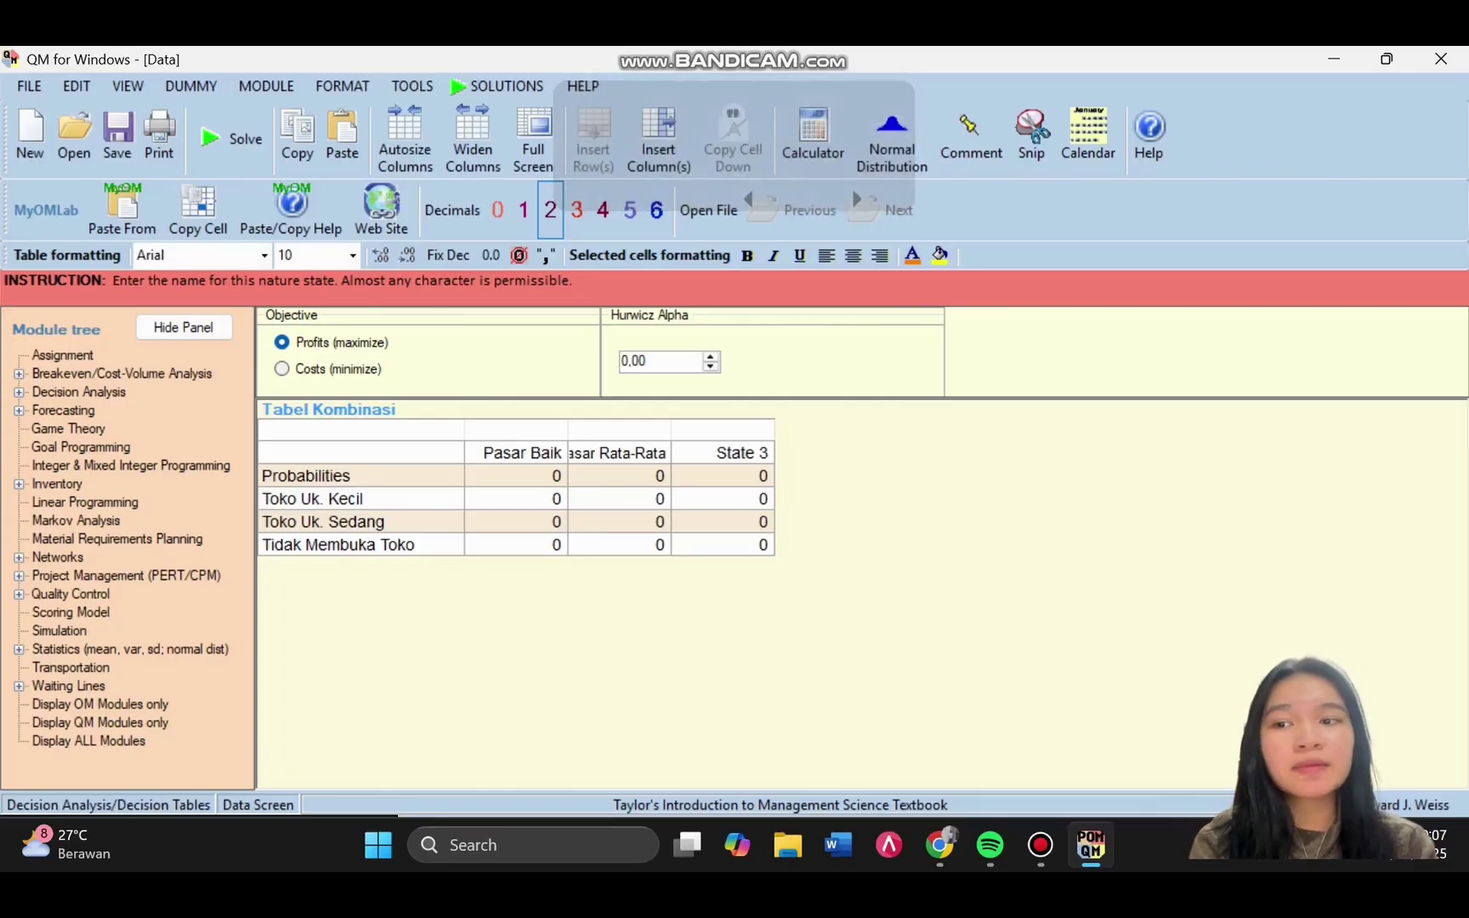
pyautogui.press('Return')
# - Rename the third nature state column as "Pasar Buruk"
pyautogui.press('capslock')
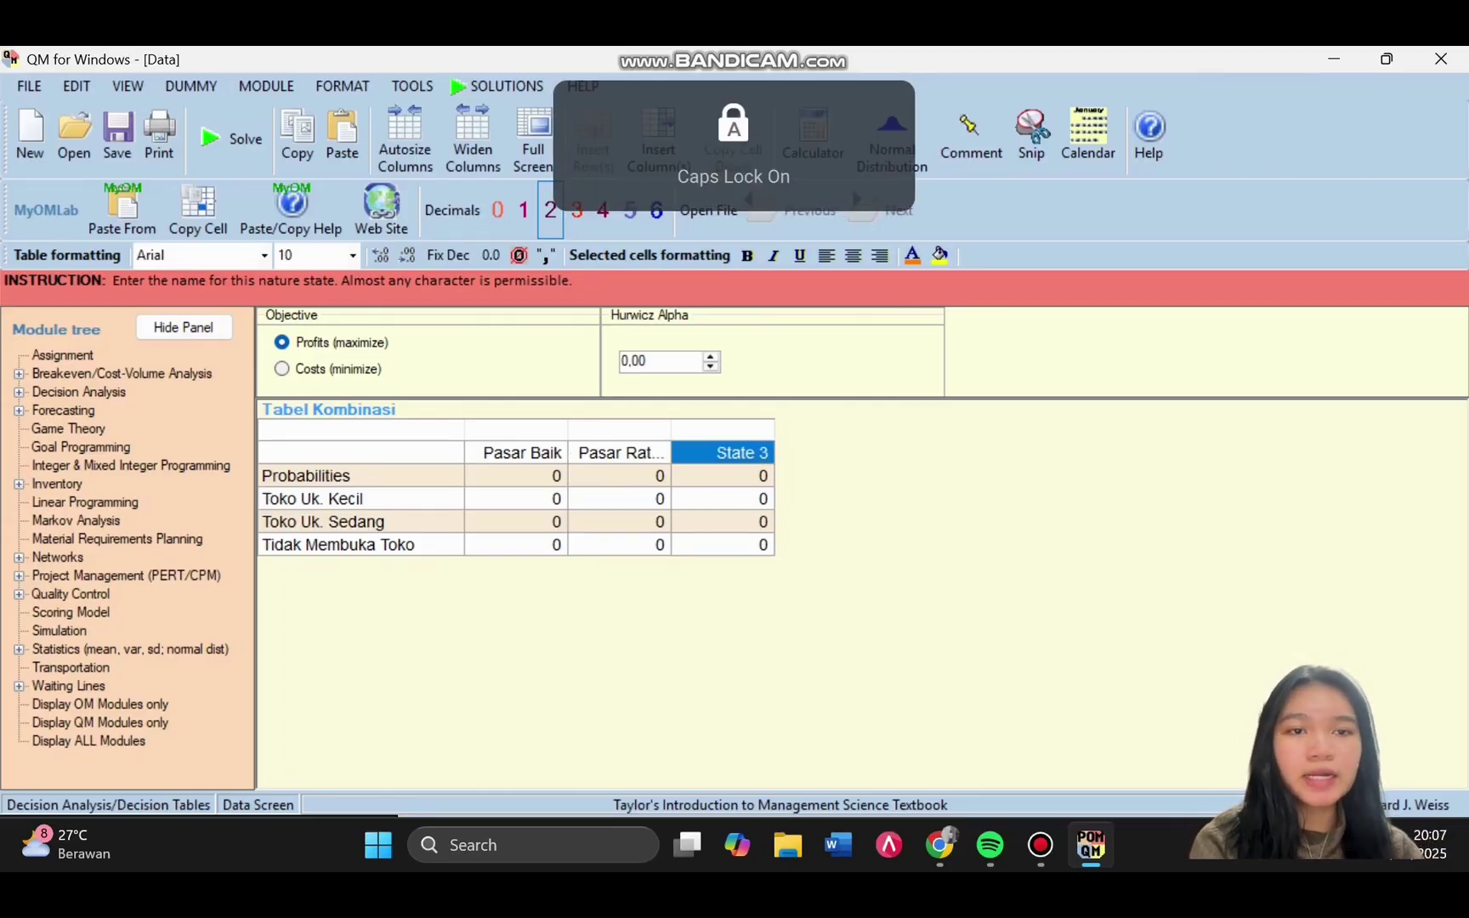
pyautogui.write('P')
pyautogui.press('capslock')
pyautogui.write('asar')
pyautogui.press('capslock')
pyautogui.write('B')
pyautogui.press('capslock')
pyautogui.write('u')
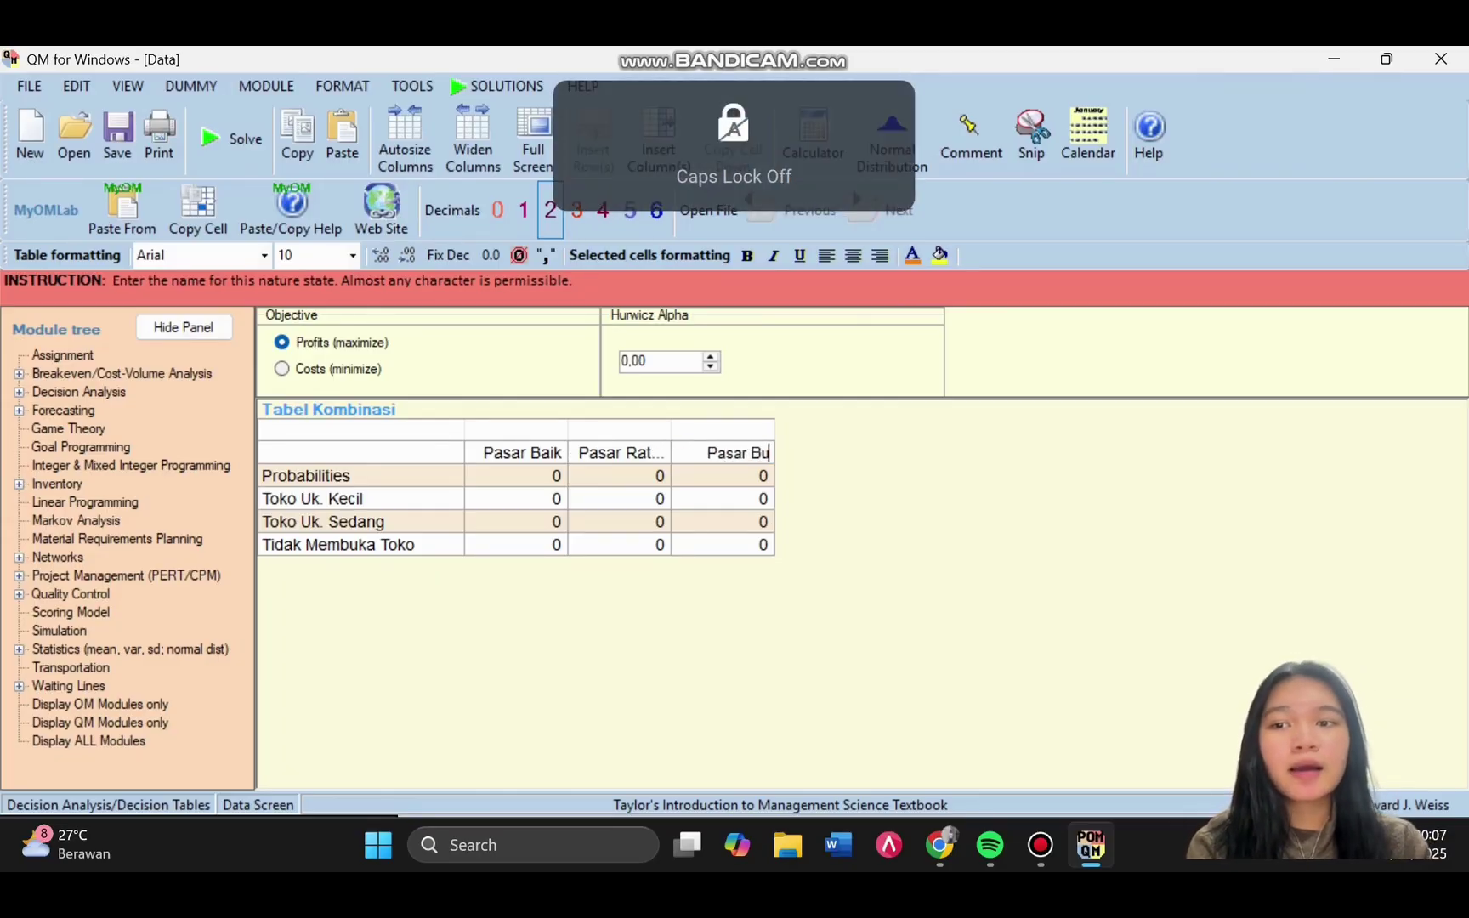
pyautogui.write('ruk')
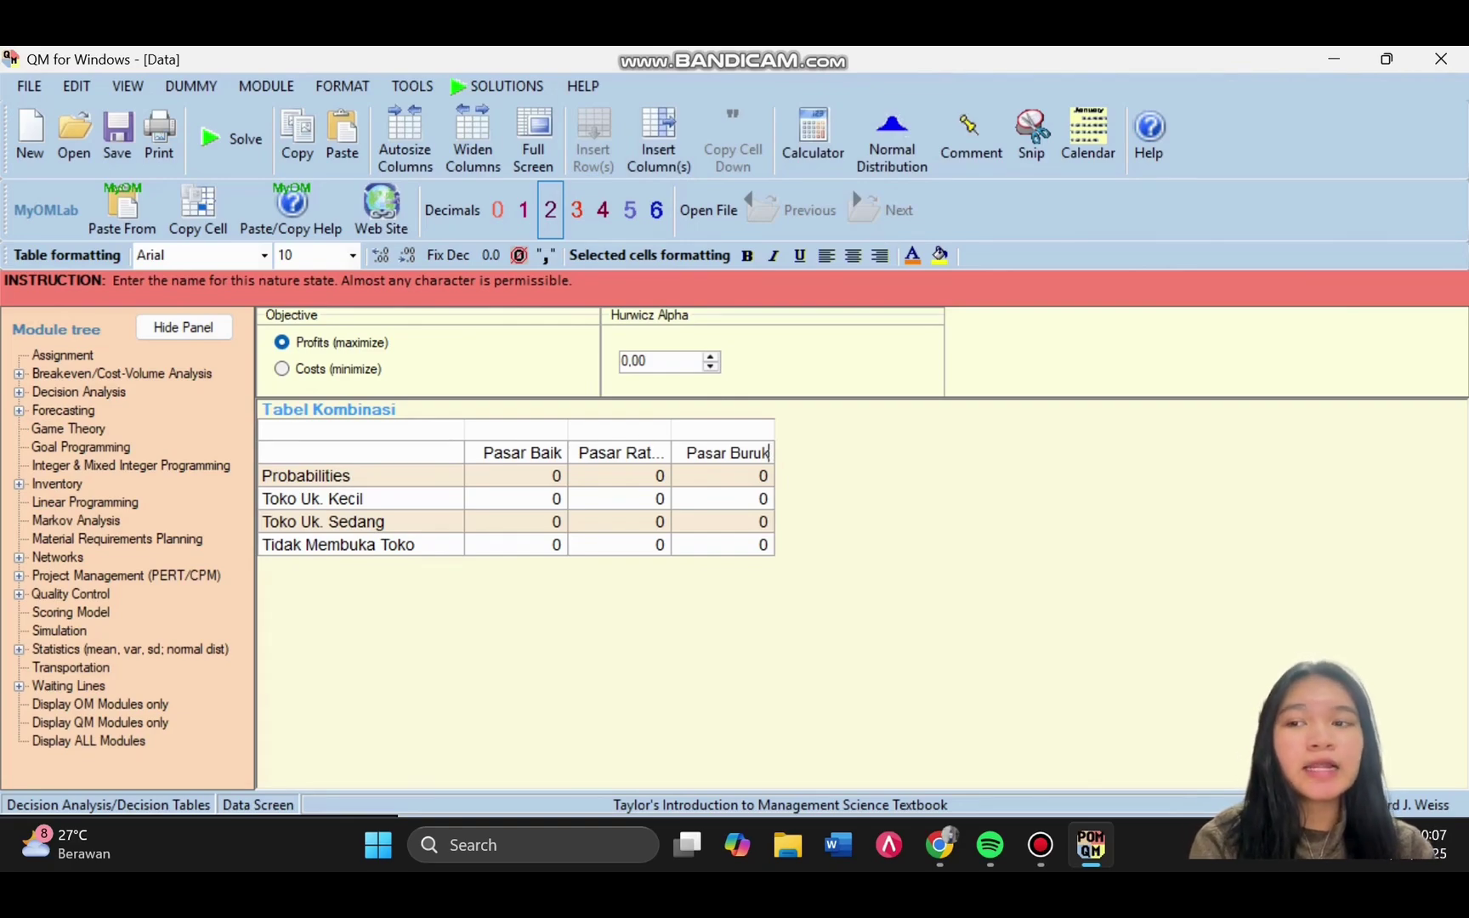
pyautogui.click(484, 494)
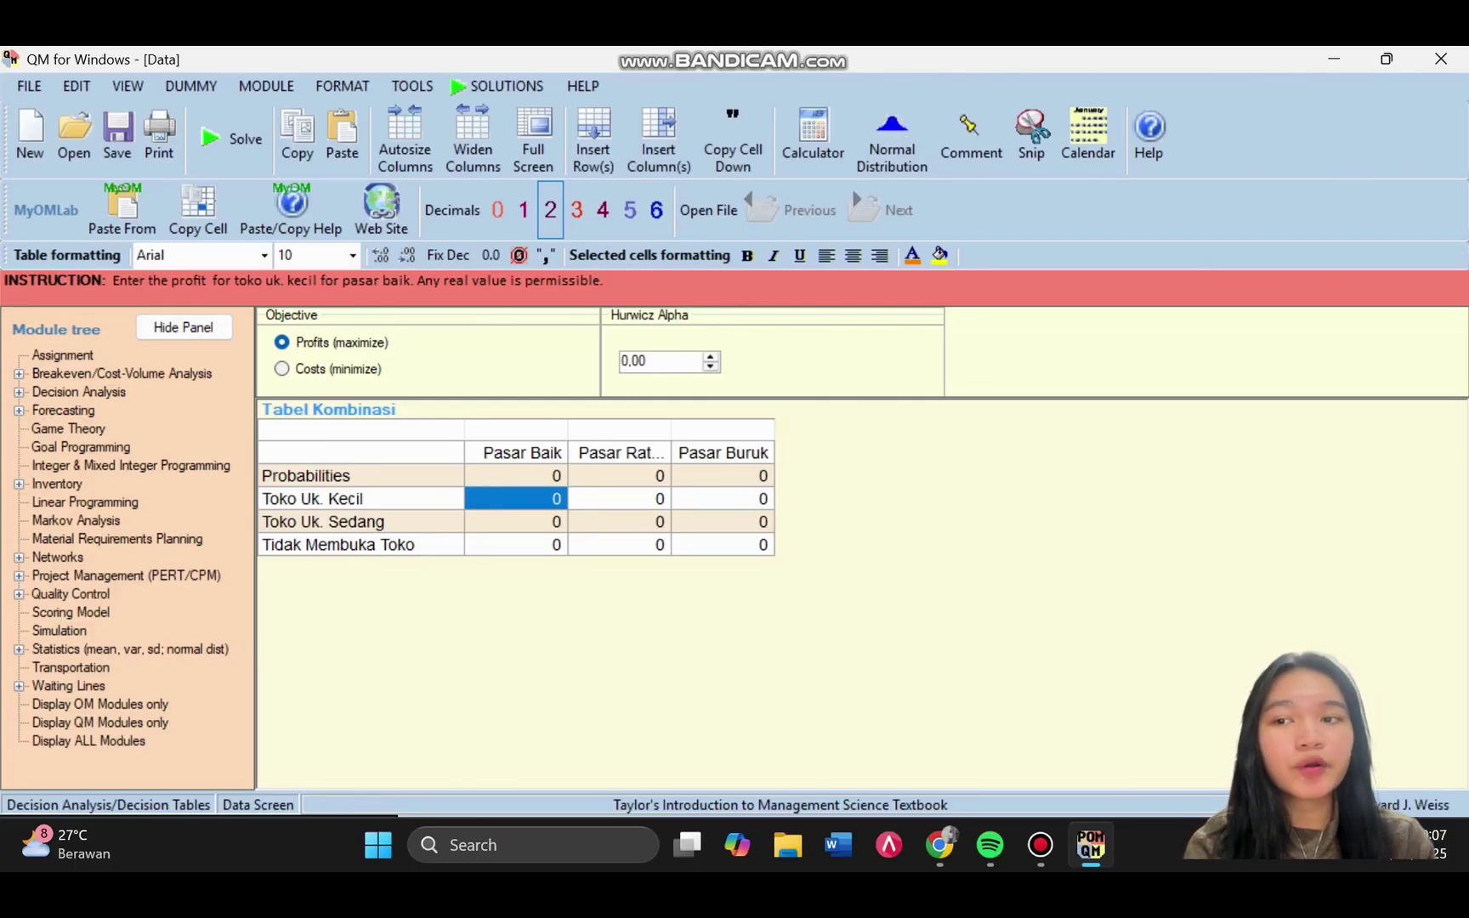
# - Set the probability of Pasar Baik to .20, using a period as the decimal separator
pyautogui.click(554, 477)
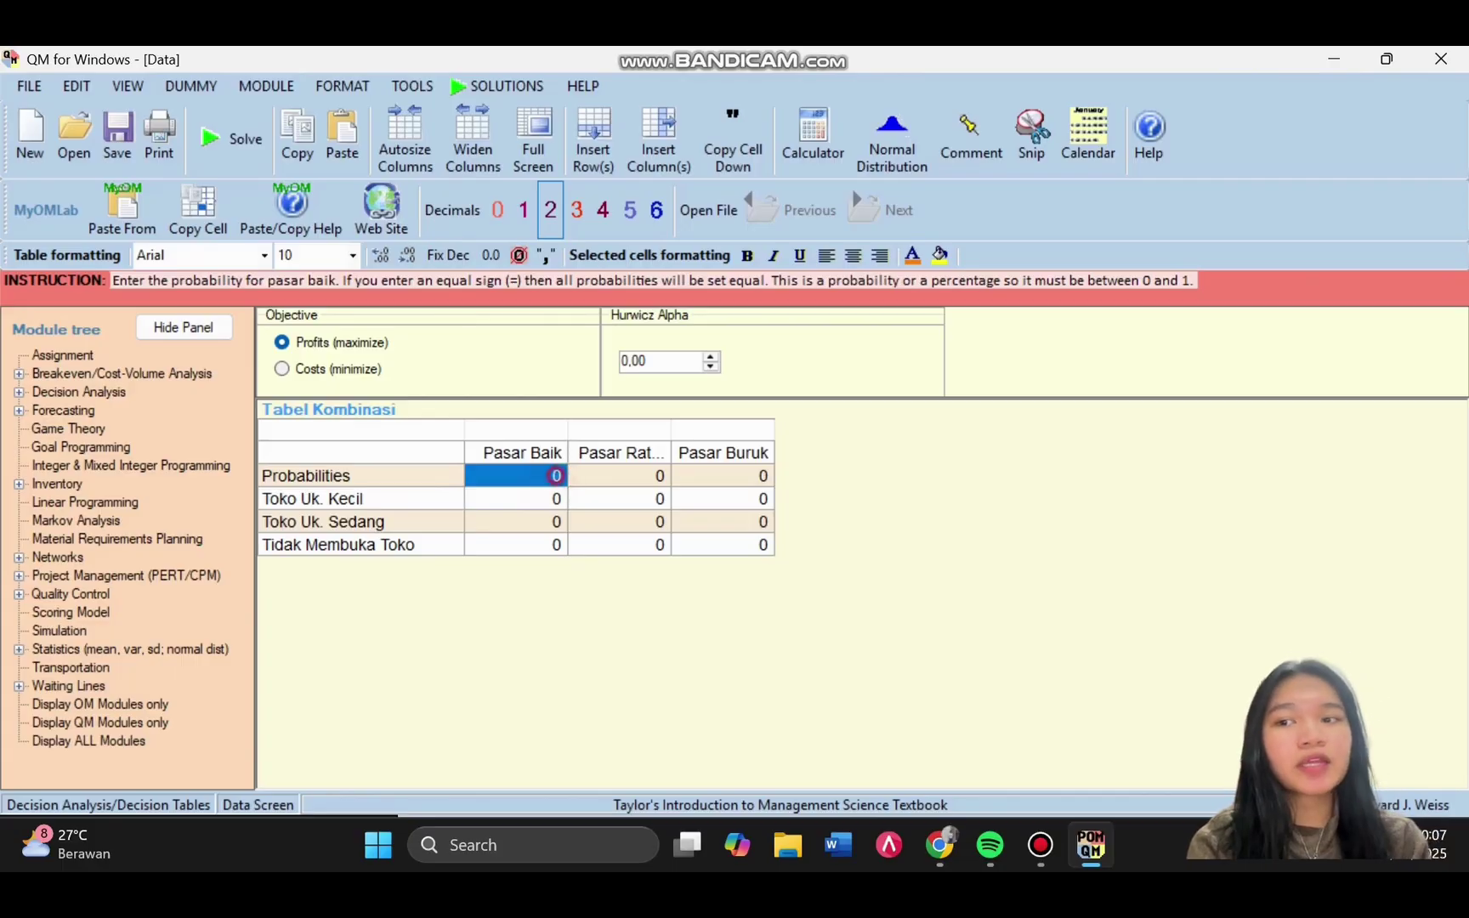
pyautogui.click(555, 477)
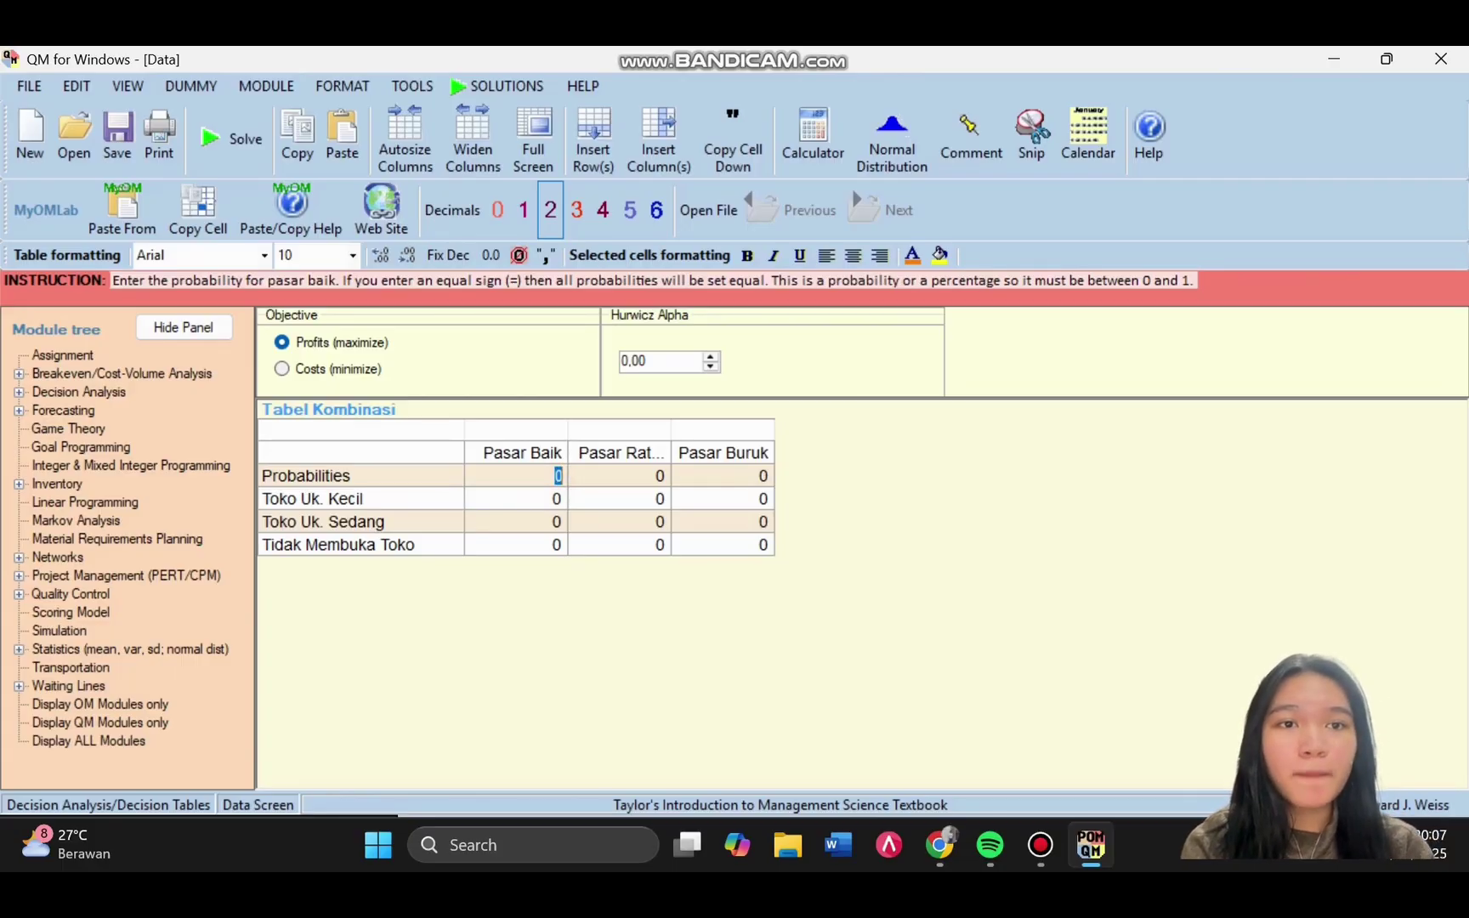
pyautogui.write('k')
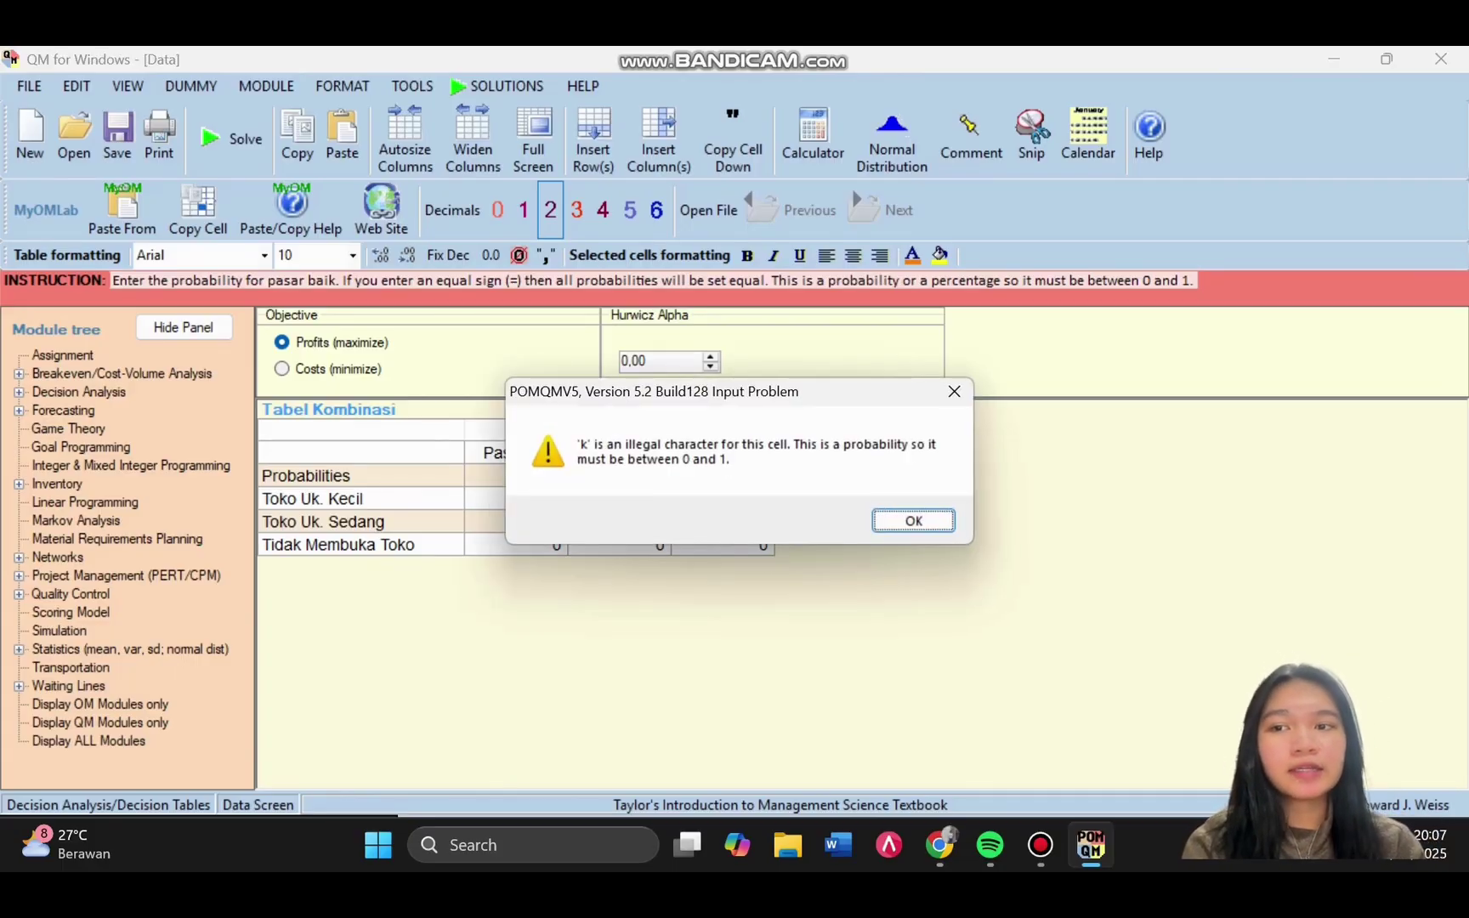
pyautogui.click(916, 522)
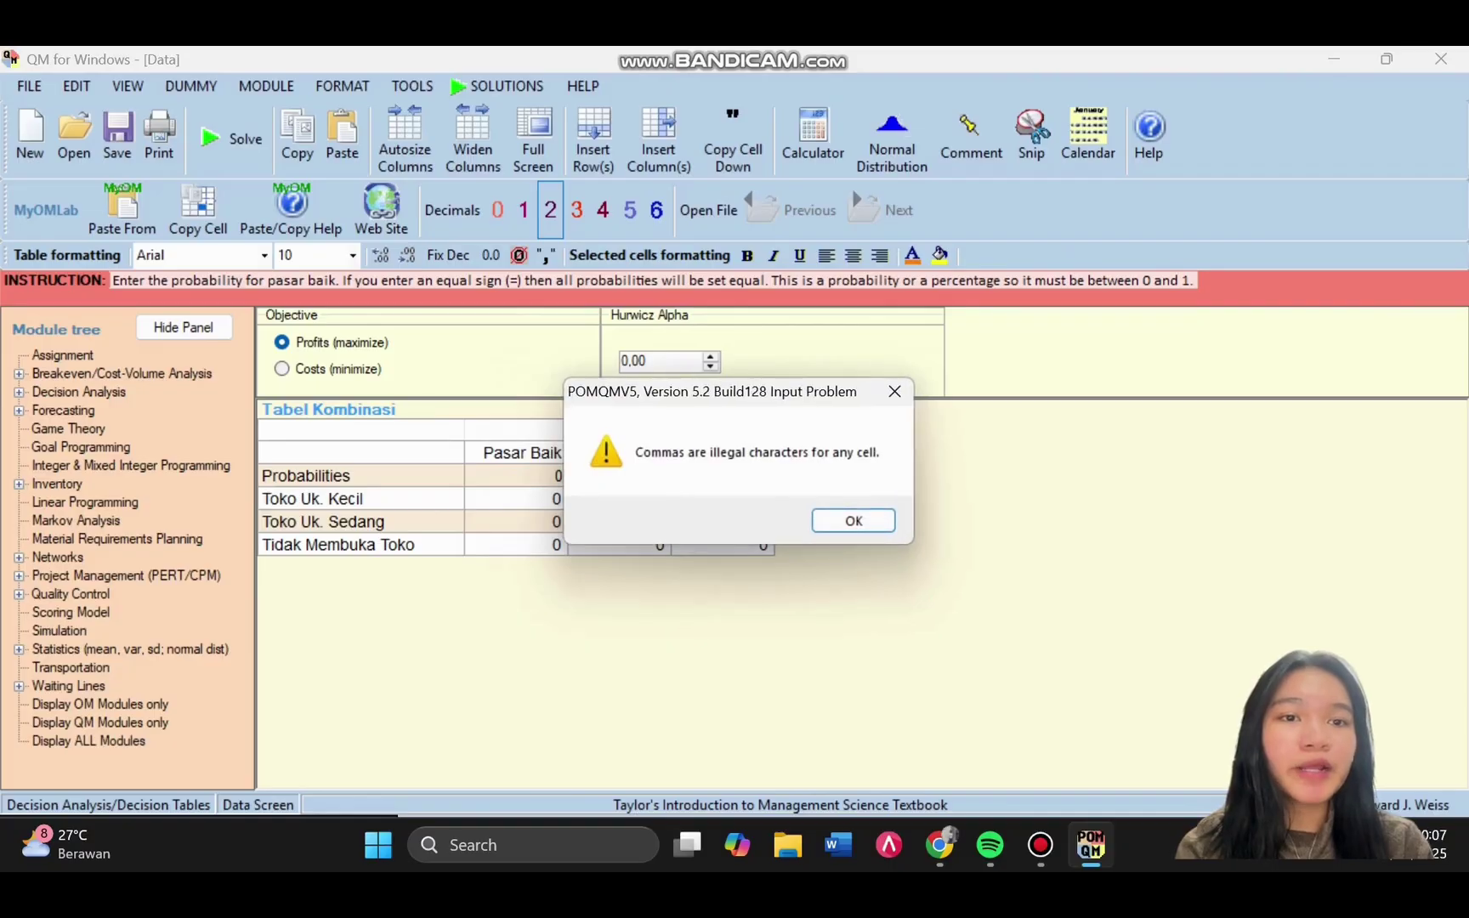
pyautogui.click(880, 525)
pyautogui.write('.')
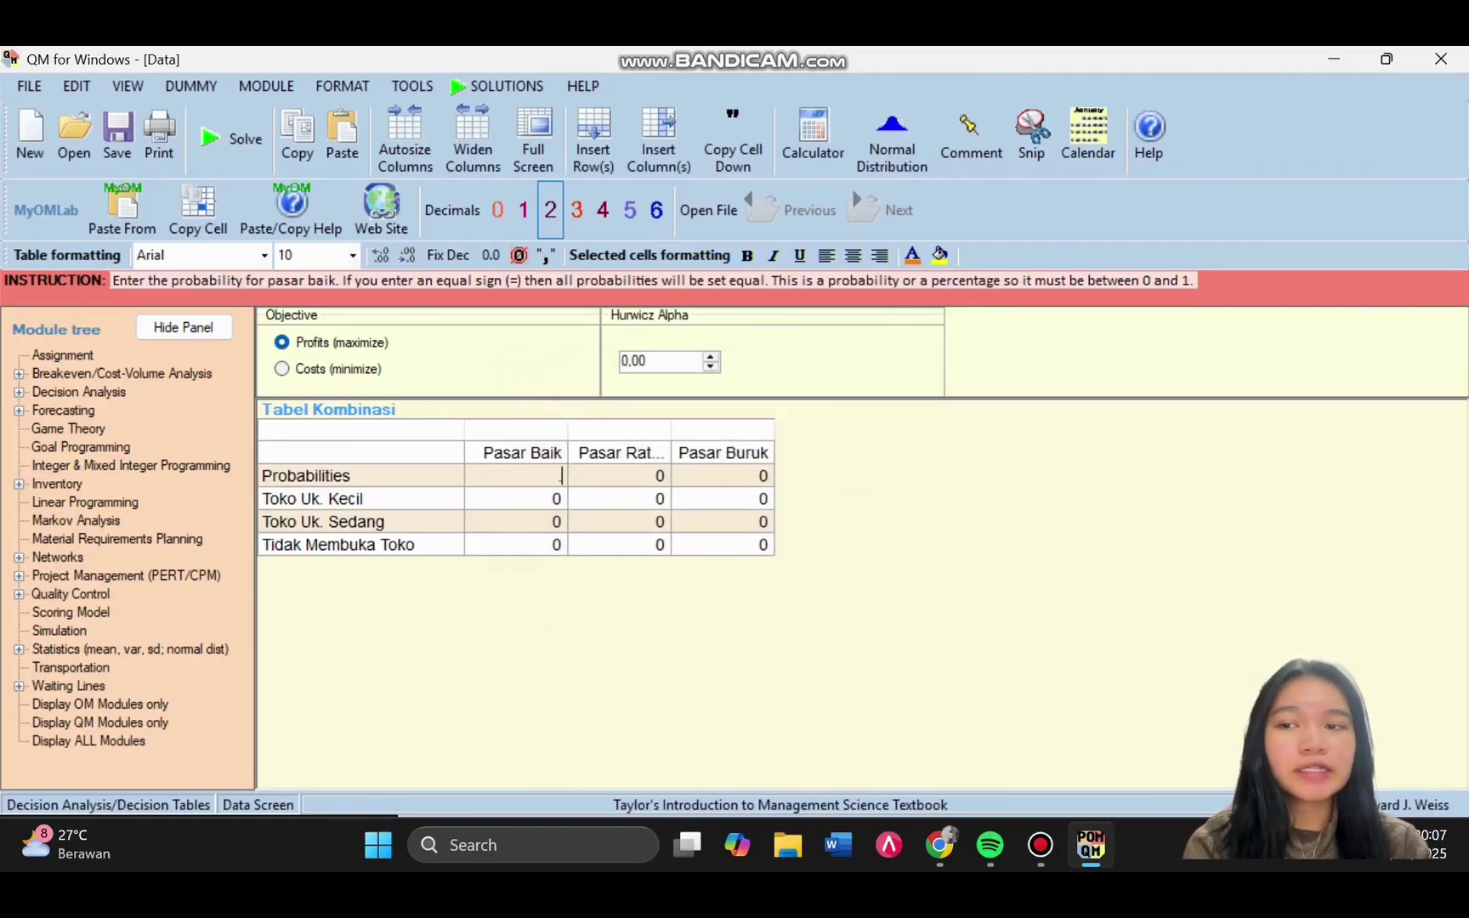
pyautogui.write('0')
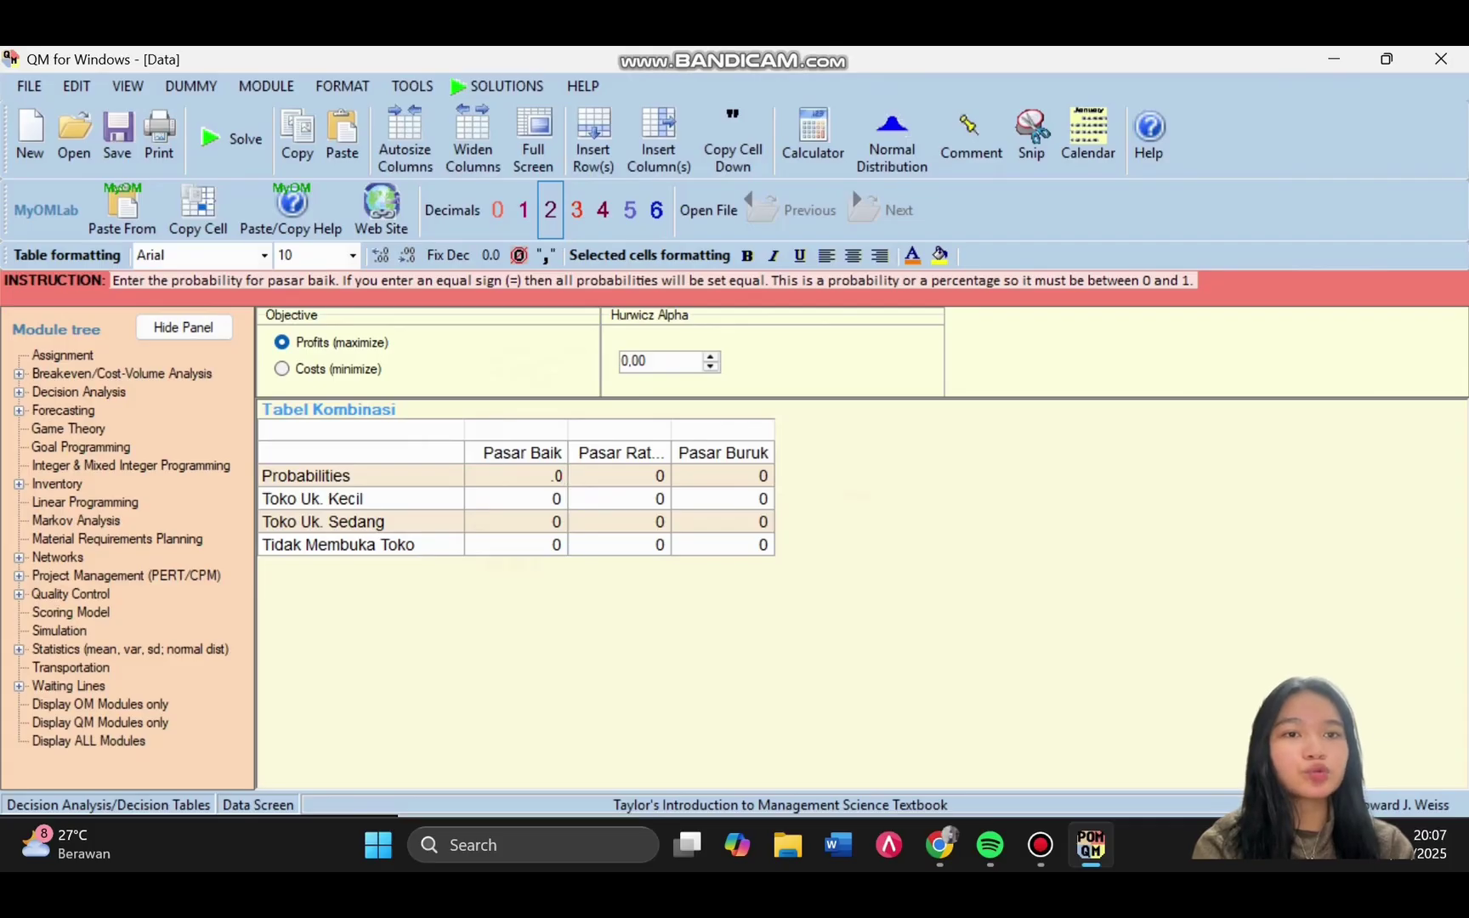
pyautogui.write('0')
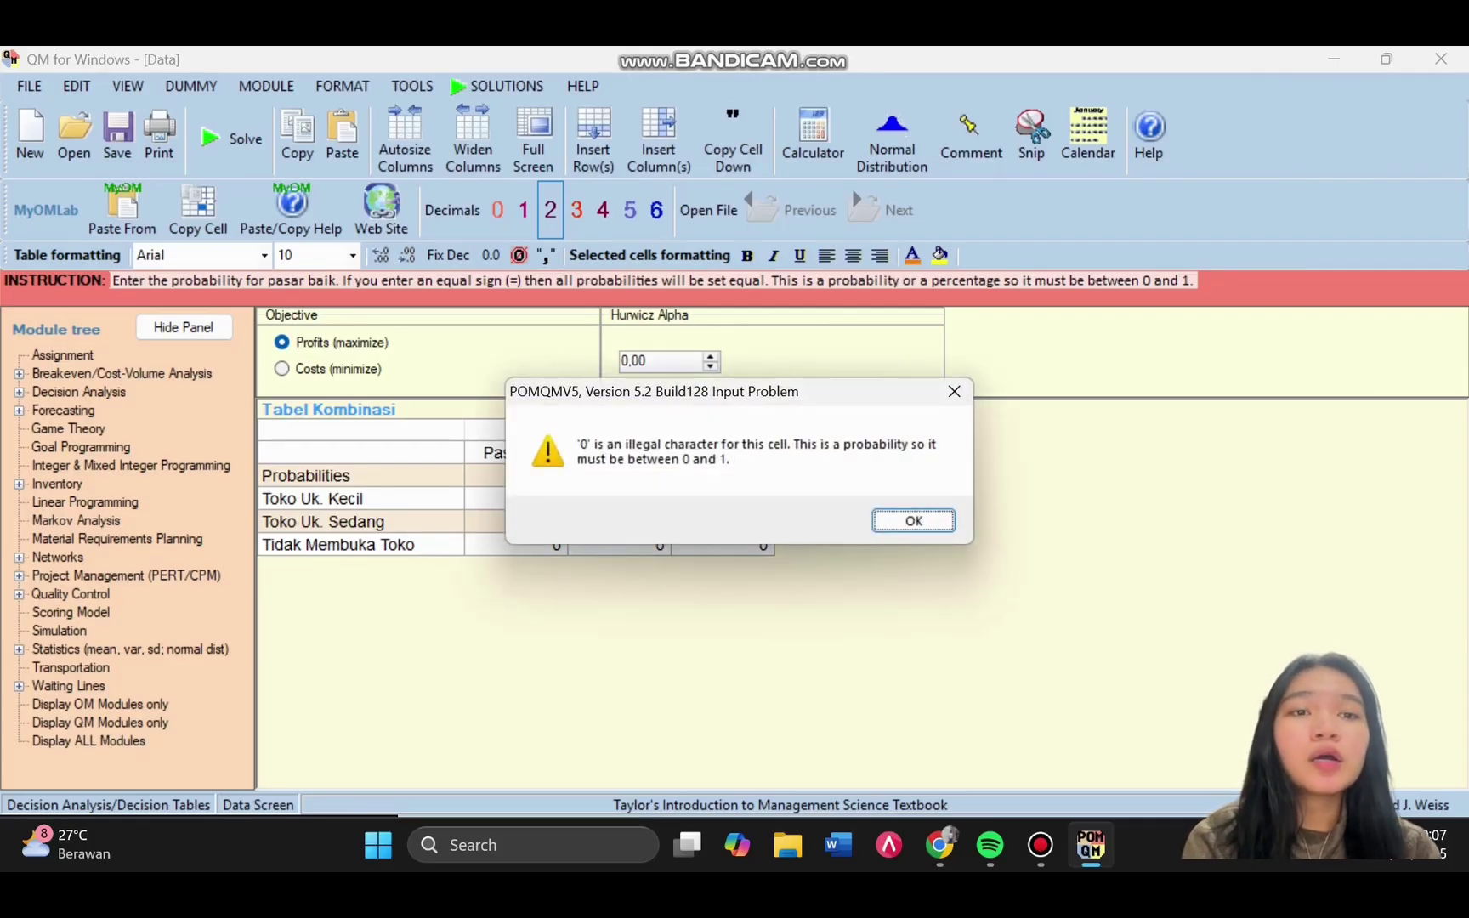
pyautogui.click(922, 521)
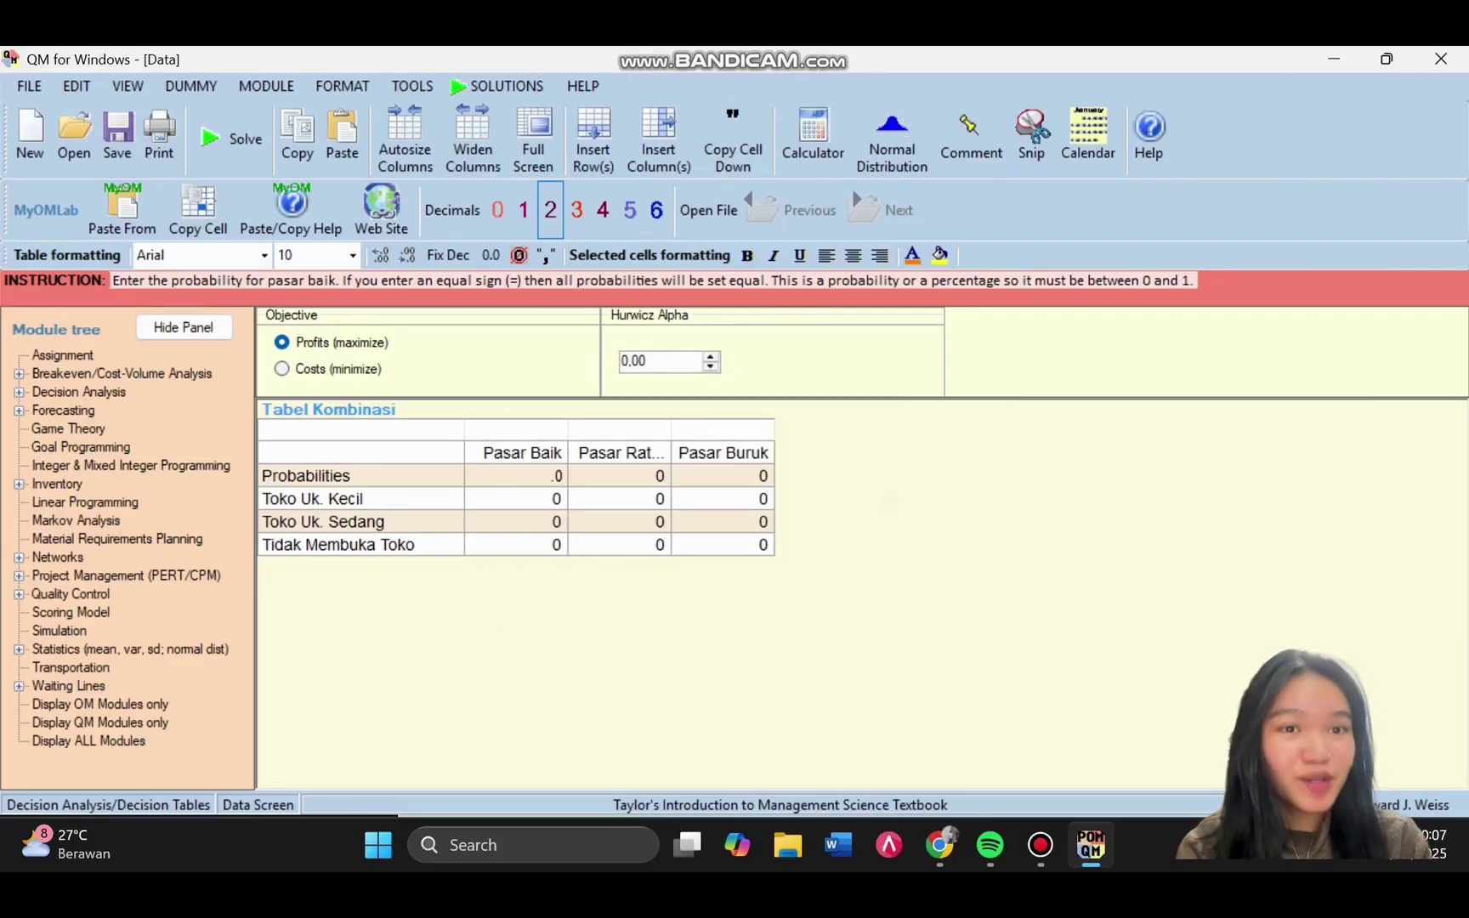
pyautogui.write('20')
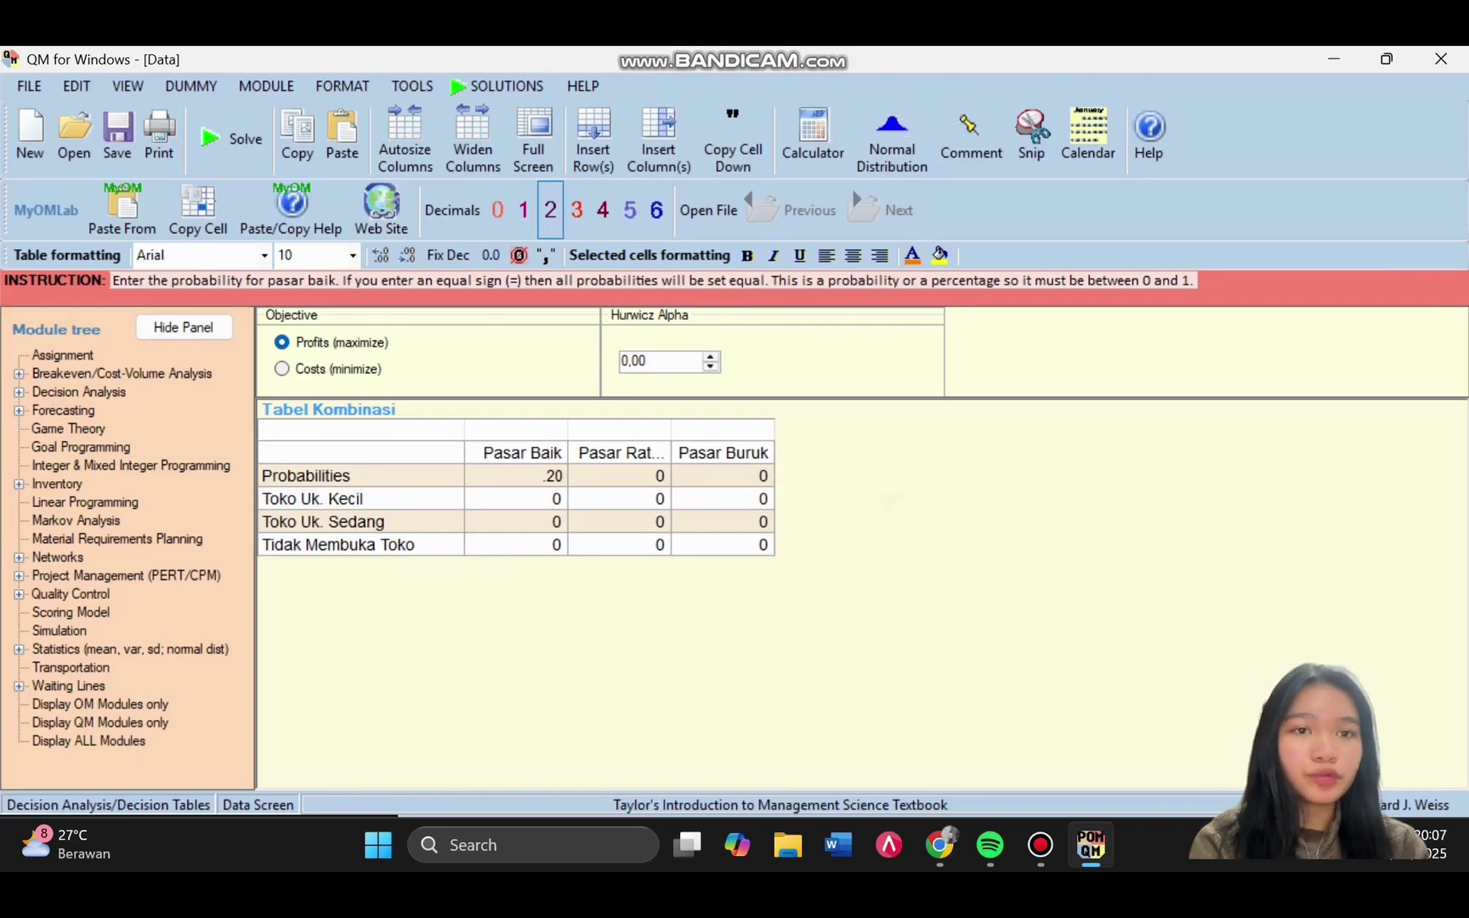
pyautogui.press('Return')
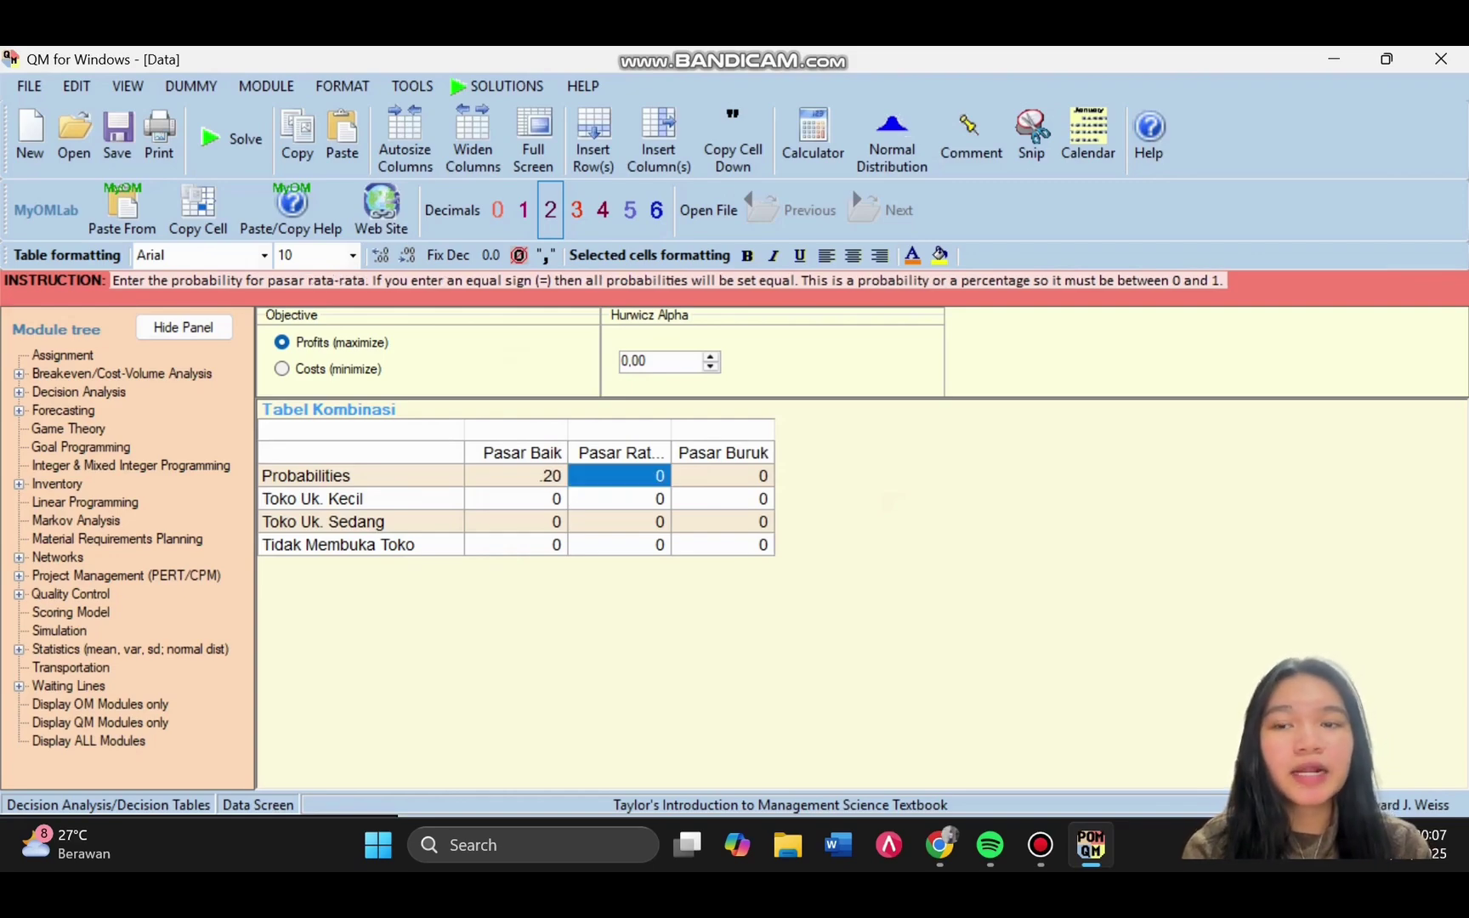
# - Set the probabilities of Pasar Rata-Rata to .50 and Pasar Buruk to .30
pyautogui.write('.50')
pyautogui.press('Return')
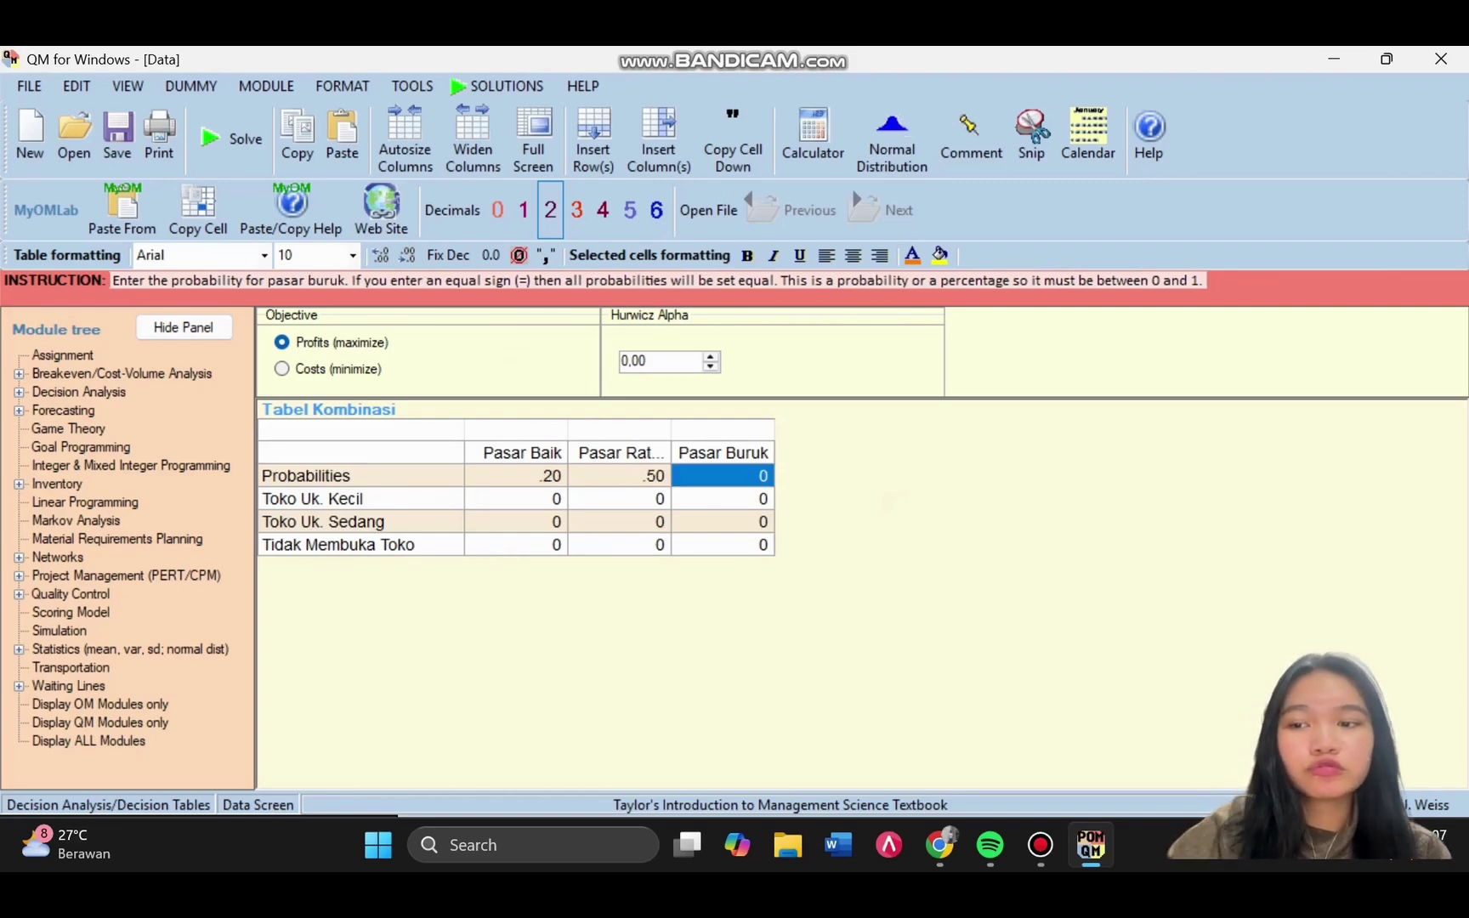
pyautogui.write('.30')
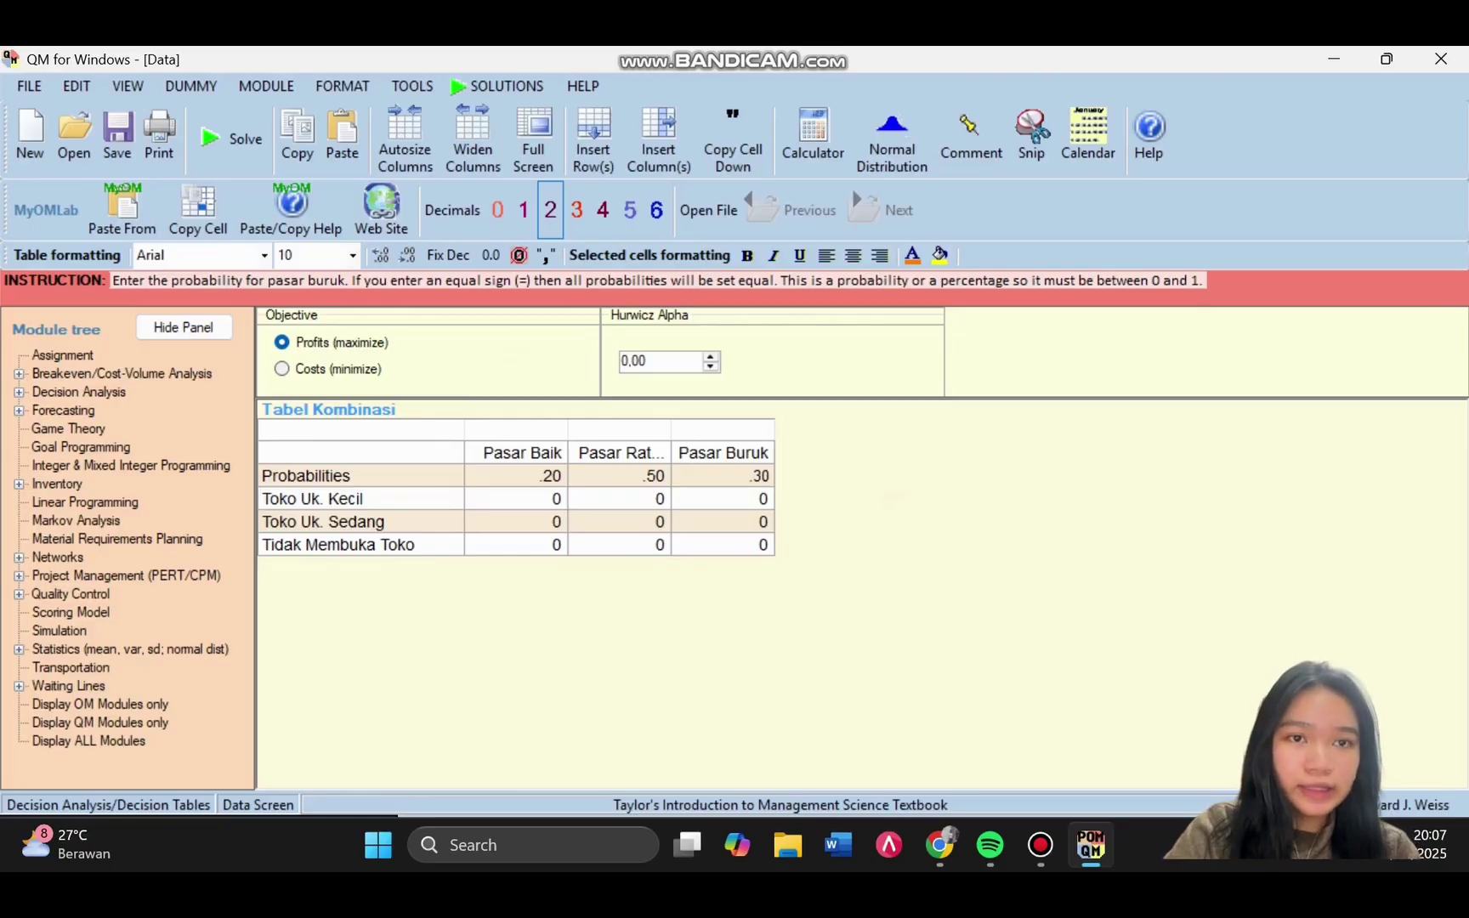
pyautogui.click(538, 498)
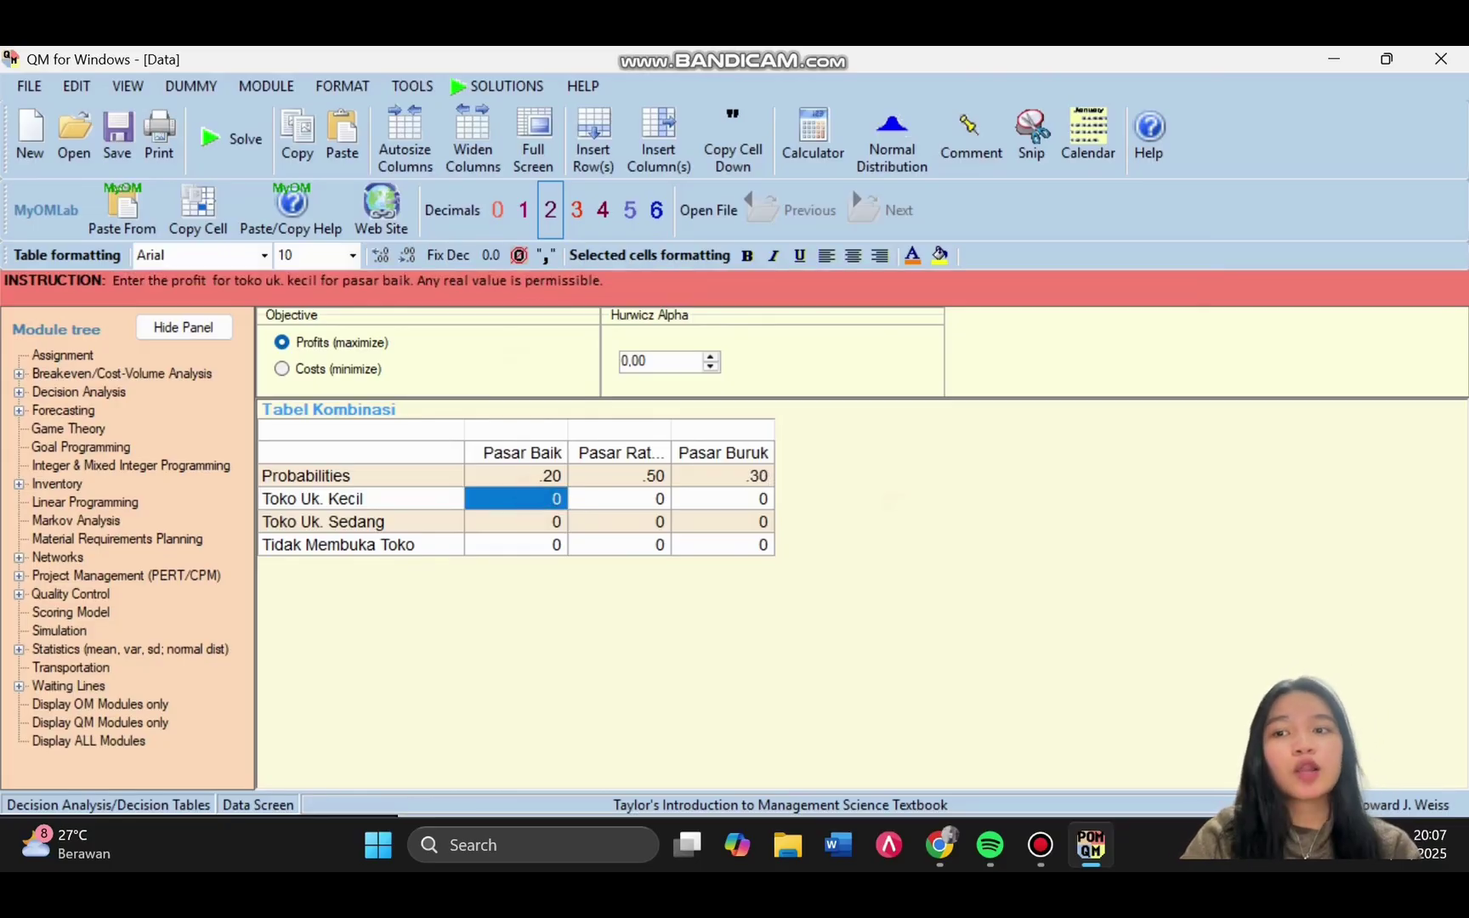
# - Enter the Toko Uk. Kecil profits: 75000 for Pasar Baik, 25000 for Pasar Rata-Rata and -40000 for Pasar Buruk
pyautogui.click(538, 499)
pyautogui.write('75000')
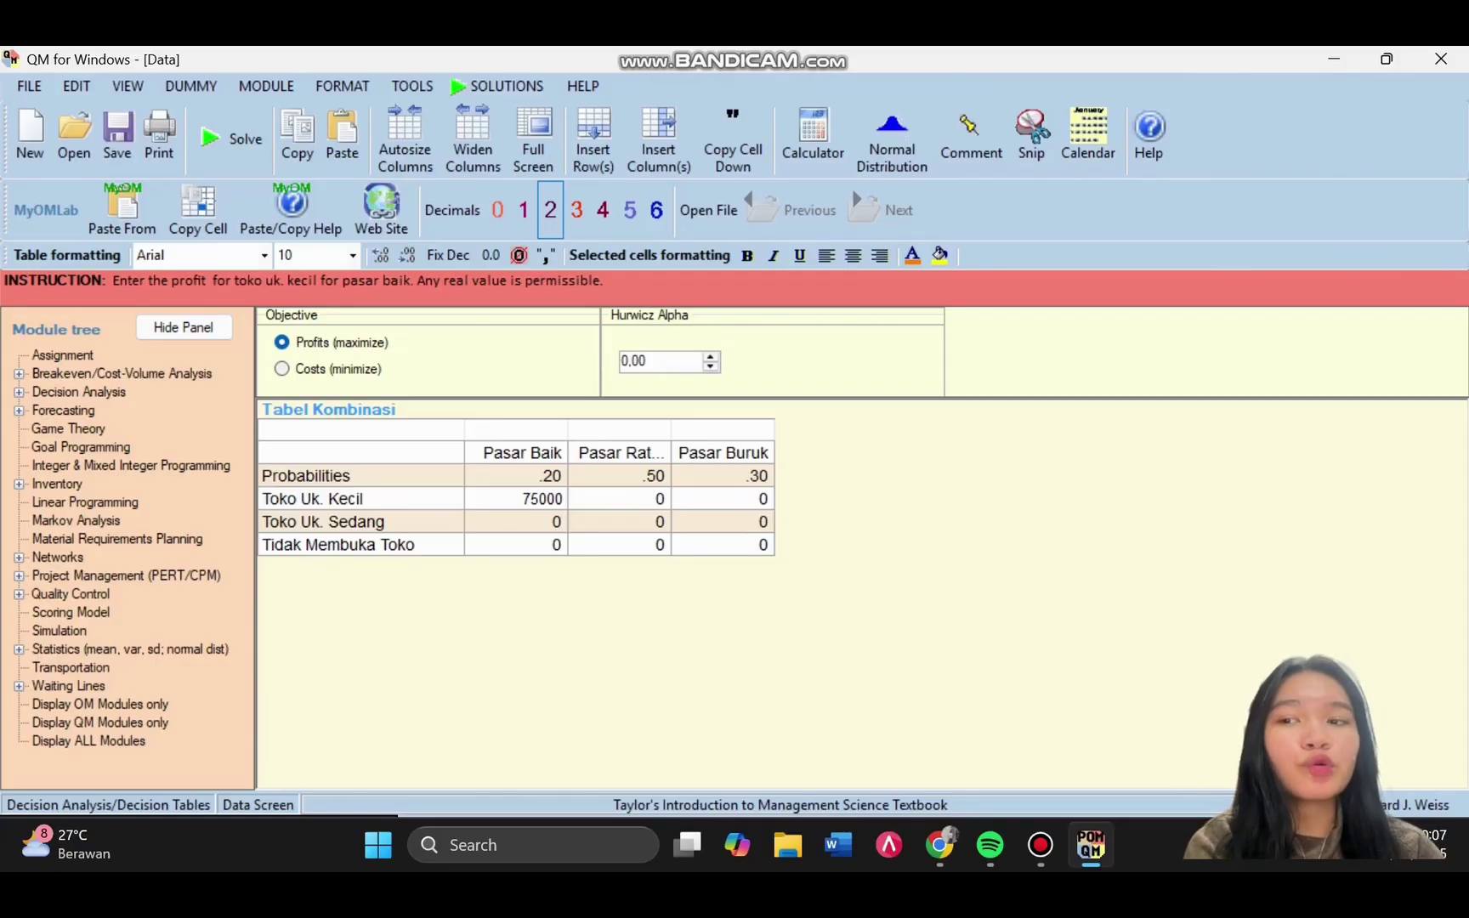
pyautogui.press('Tab')
pyautogui.write('25')
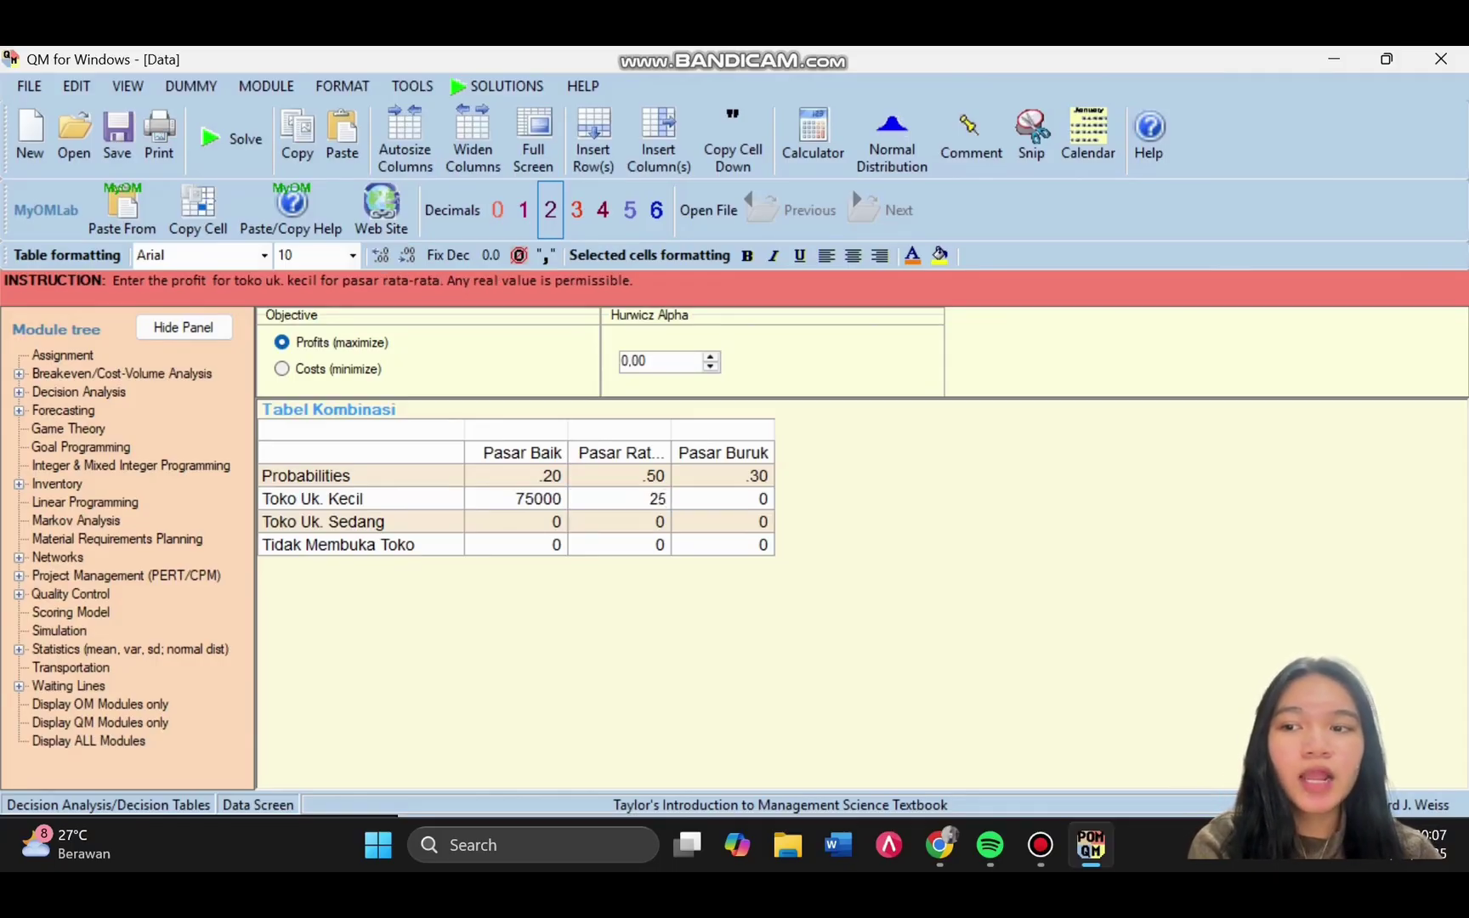
pyautogui.write('000')
pyautogui.press('Tab')
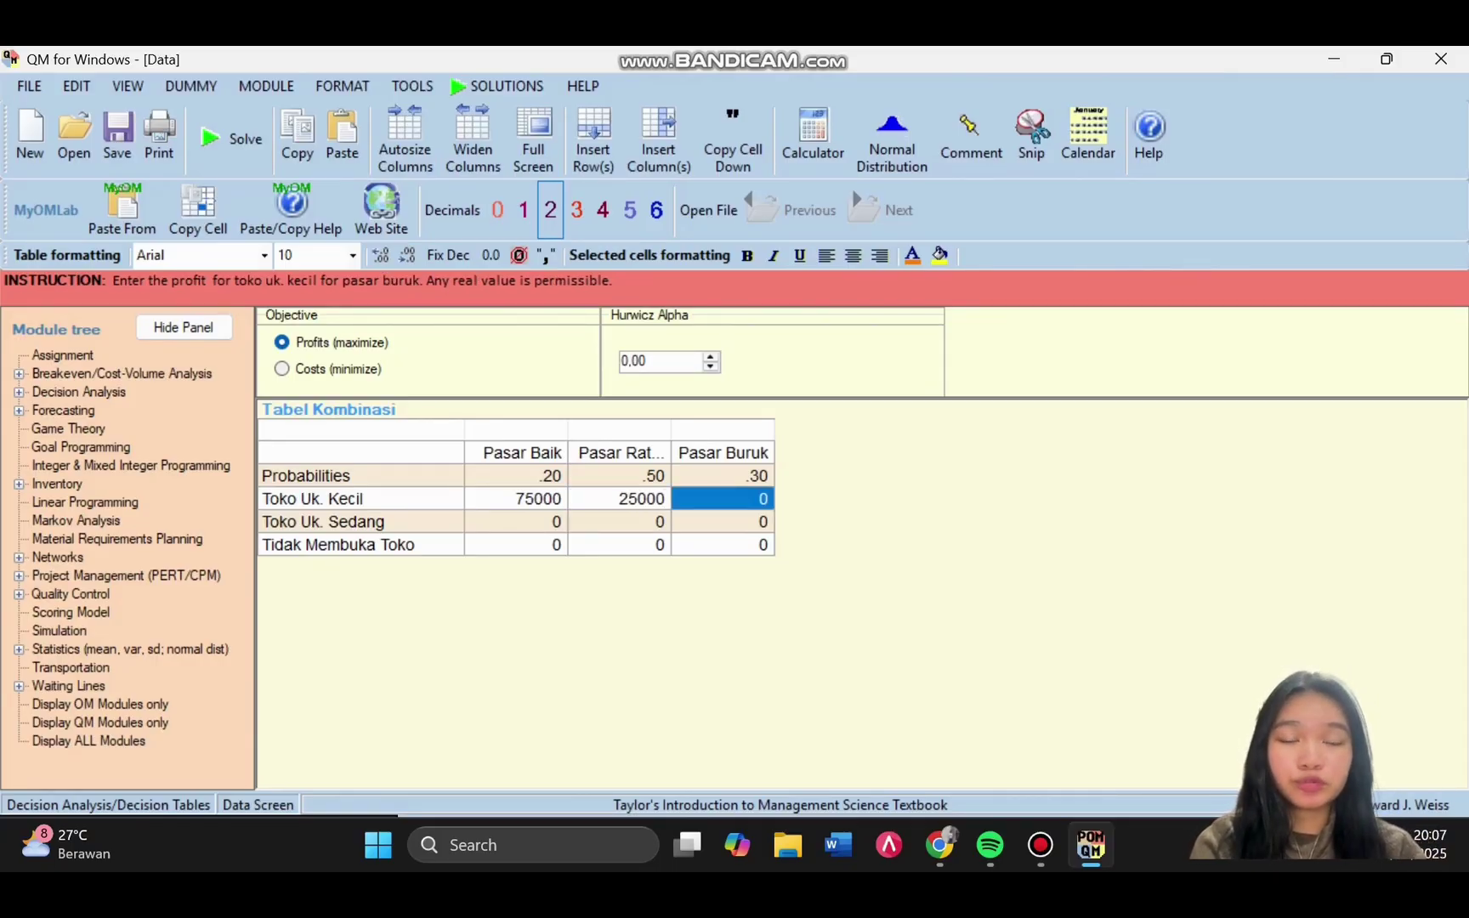
pyautogui.write('-4')
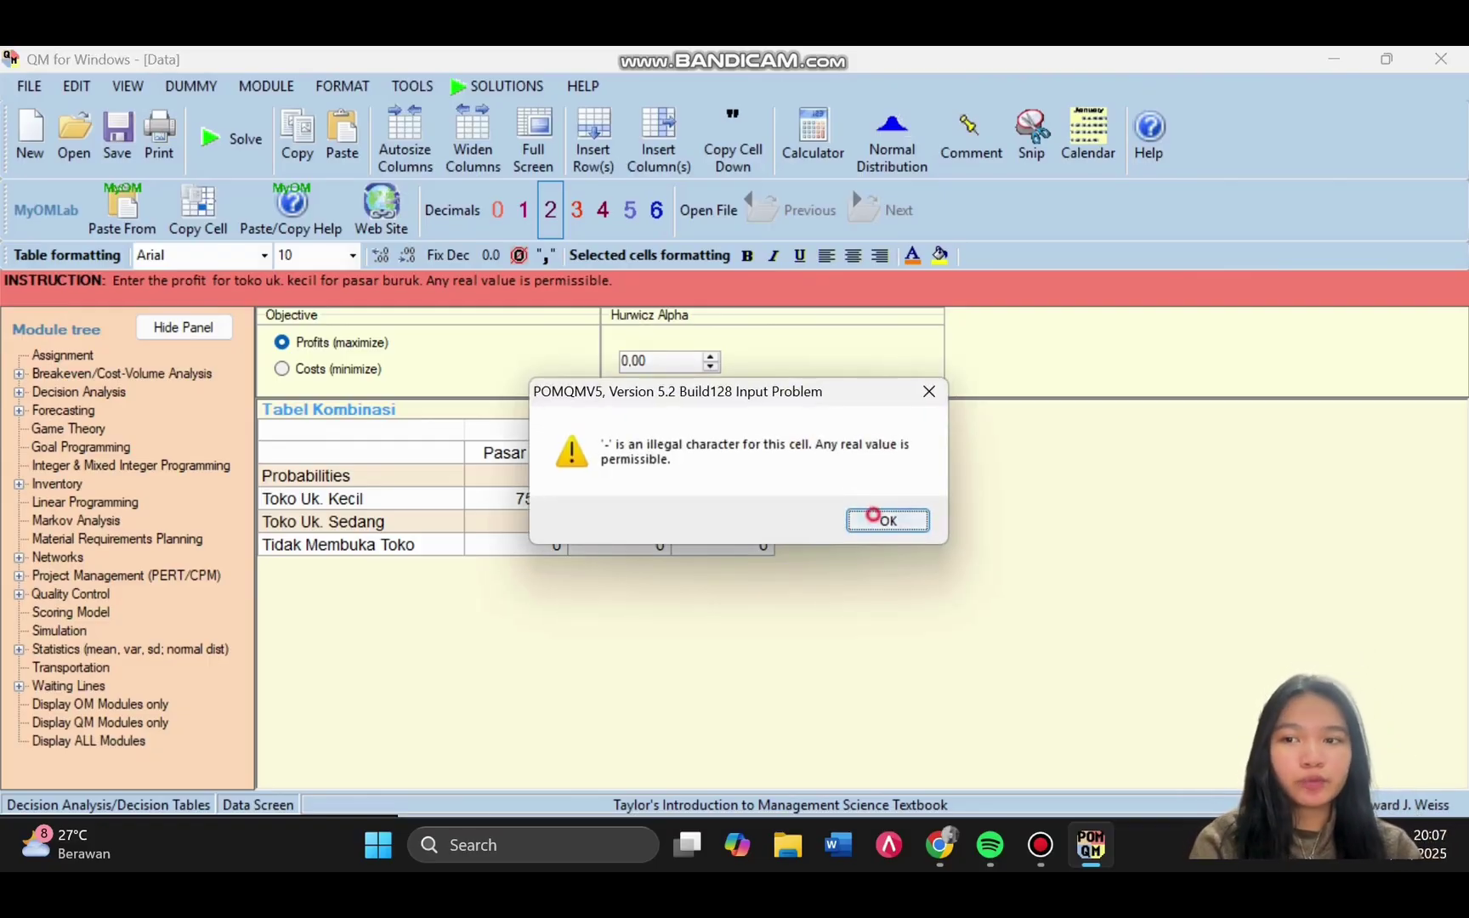
pyautogui.press('Return')
pyautogui.write('000')
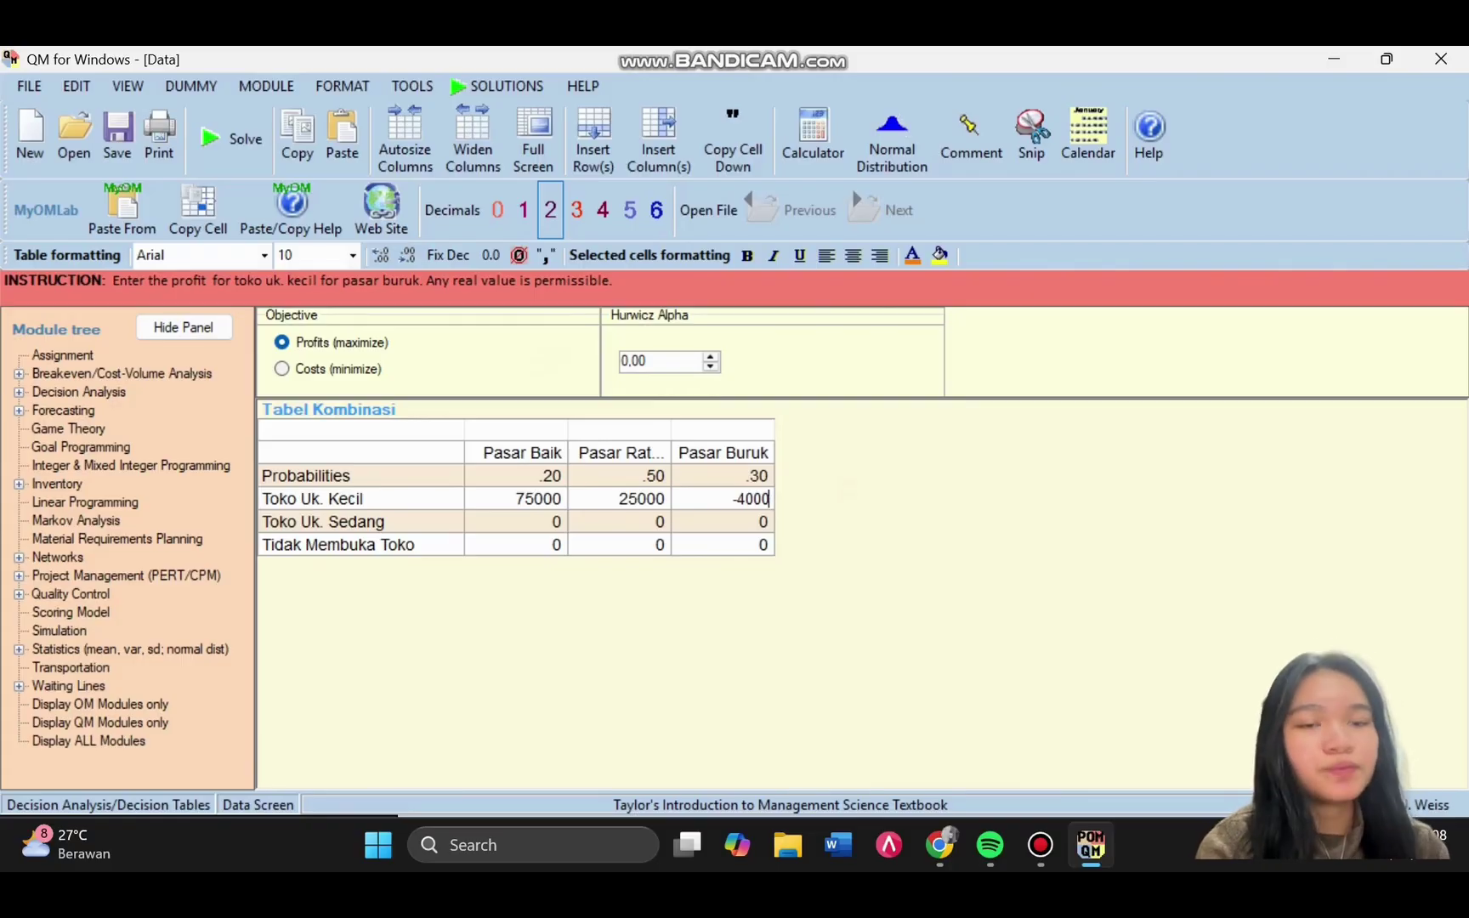
pyautogui.write('0')
pyautogui.press('Return')
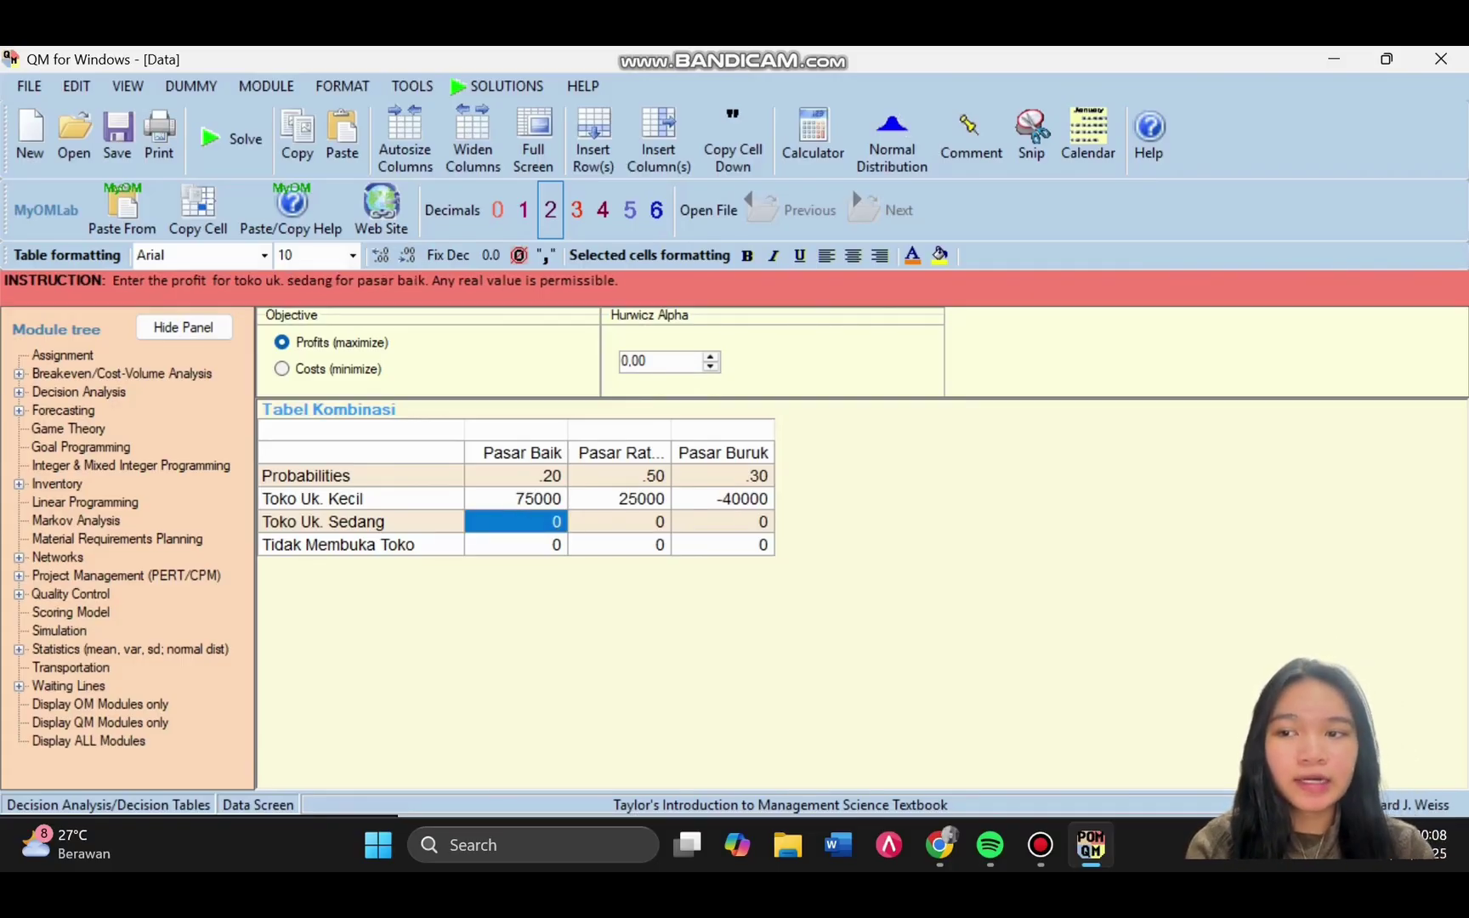
# - Enter the Toko Uk. Sedang profits: 100000 for Pasar Baik, 35000 for Pasar Rata-Rata and -60000 for Pasar Buruk
pyautogui.click(516, 527)
pyautogui.write('1000')
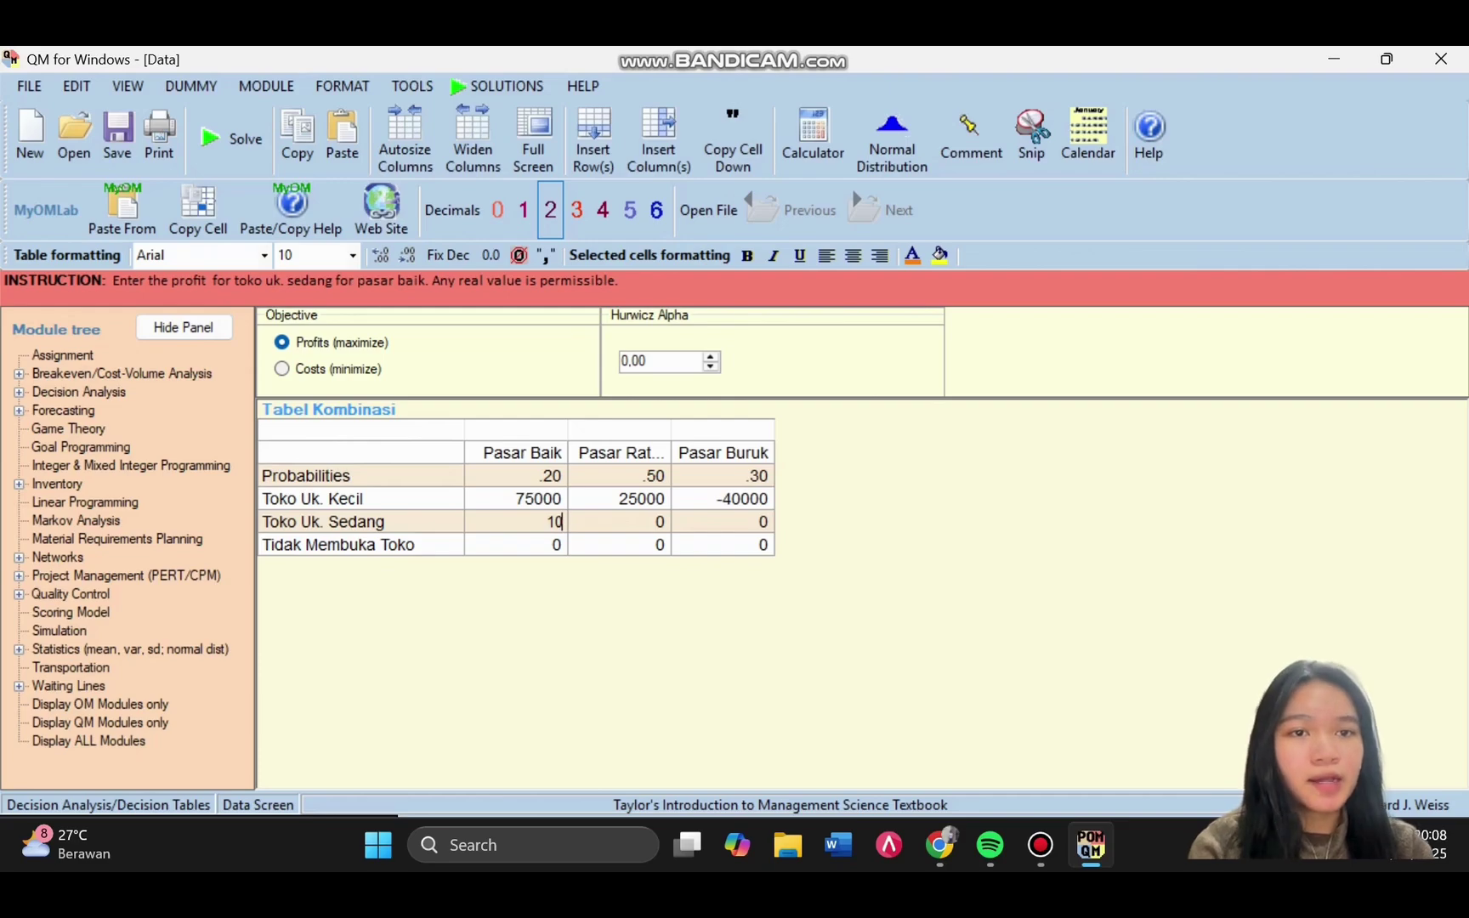
pyautogui.write('00')
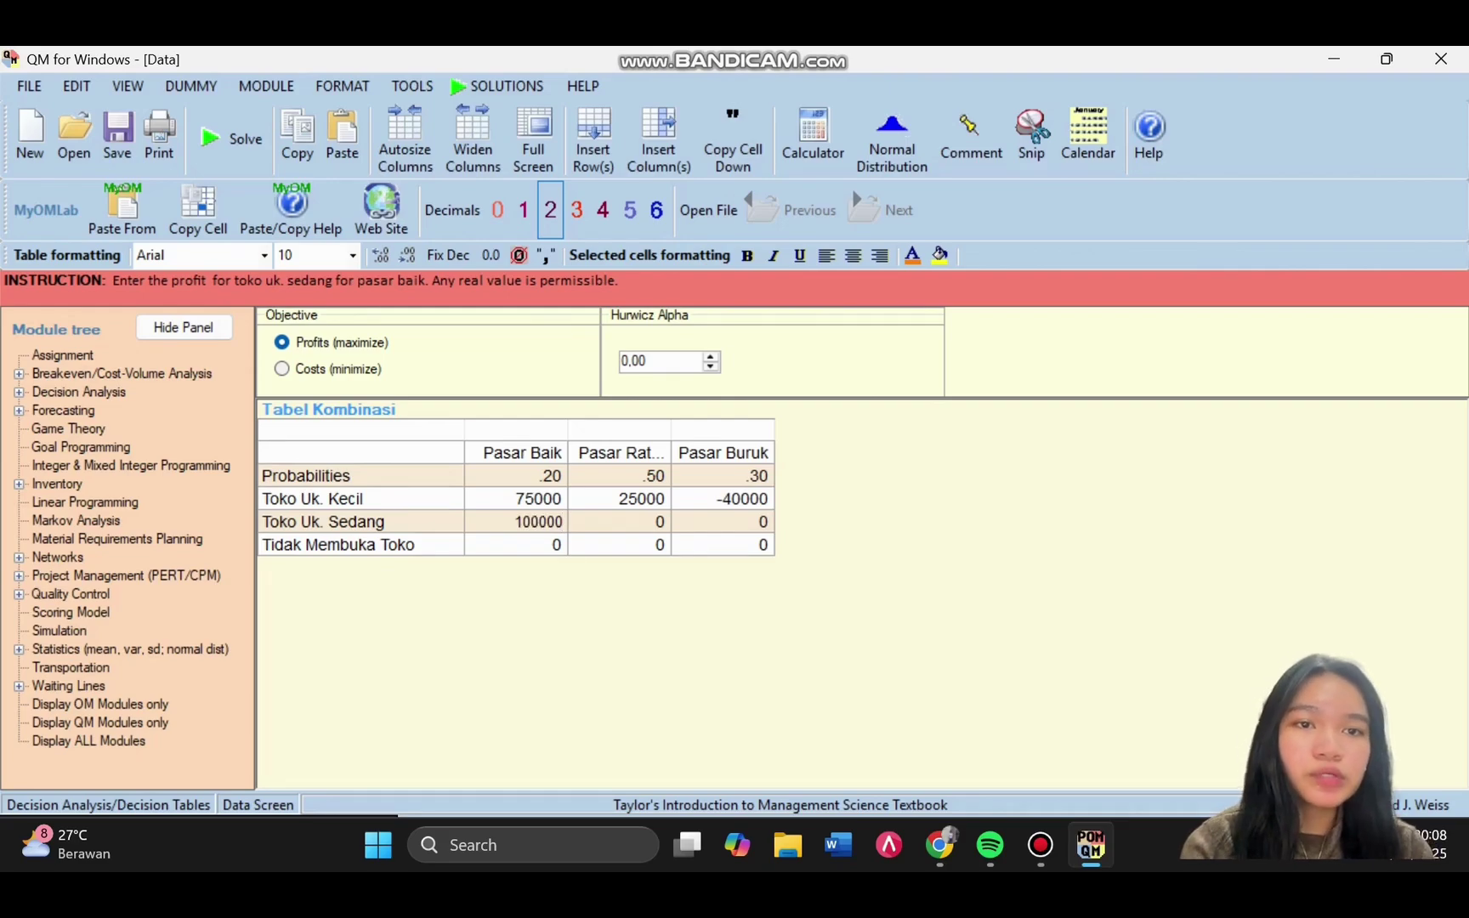
pyautogui.press('Return')
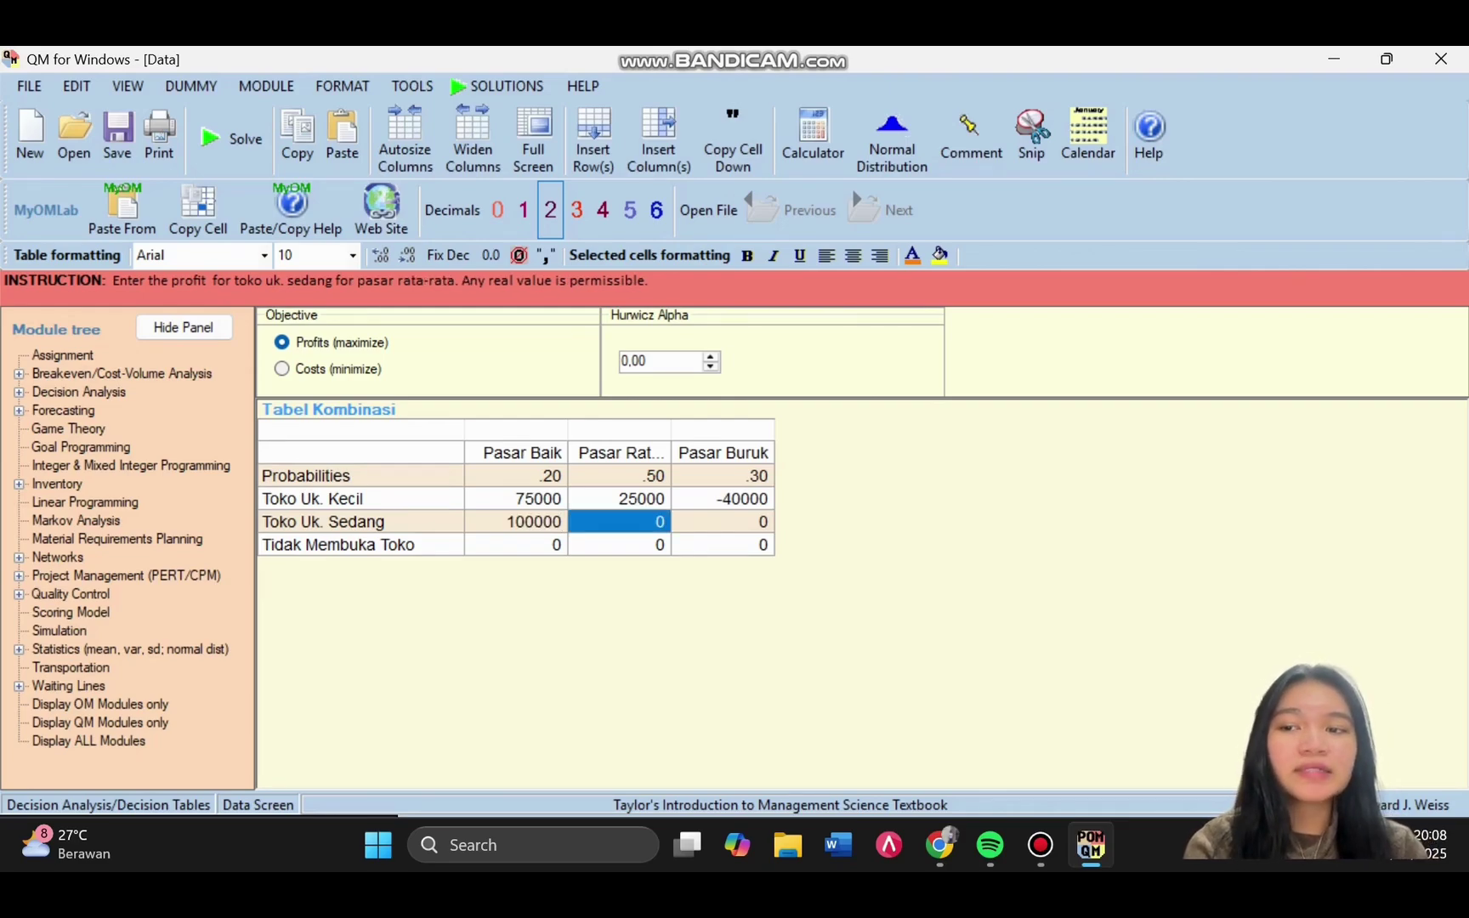
pyautogui.write('35')
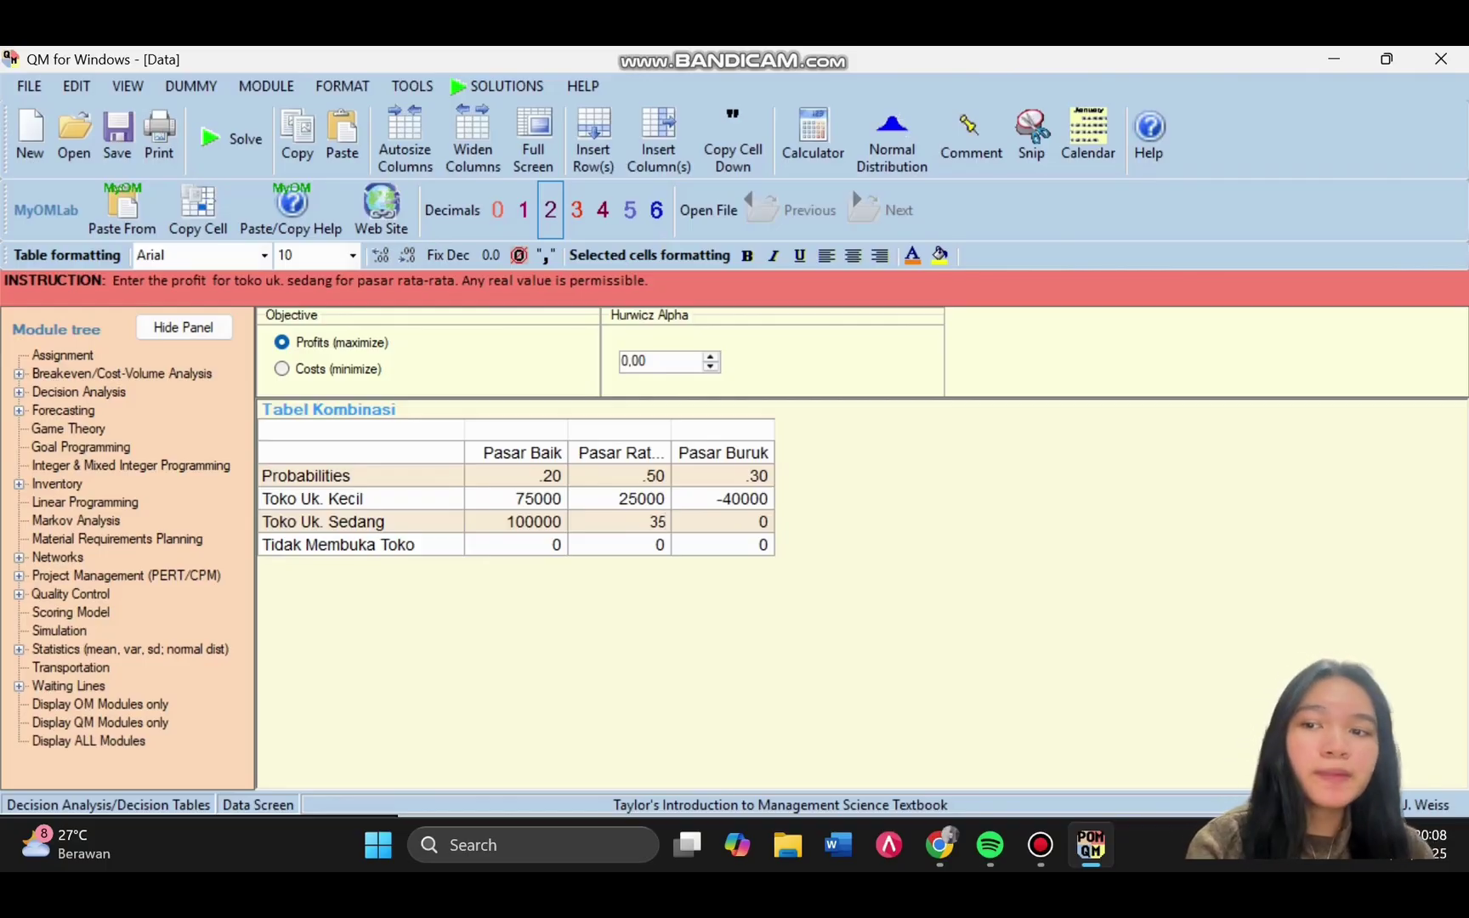
pyautogui.write('000')
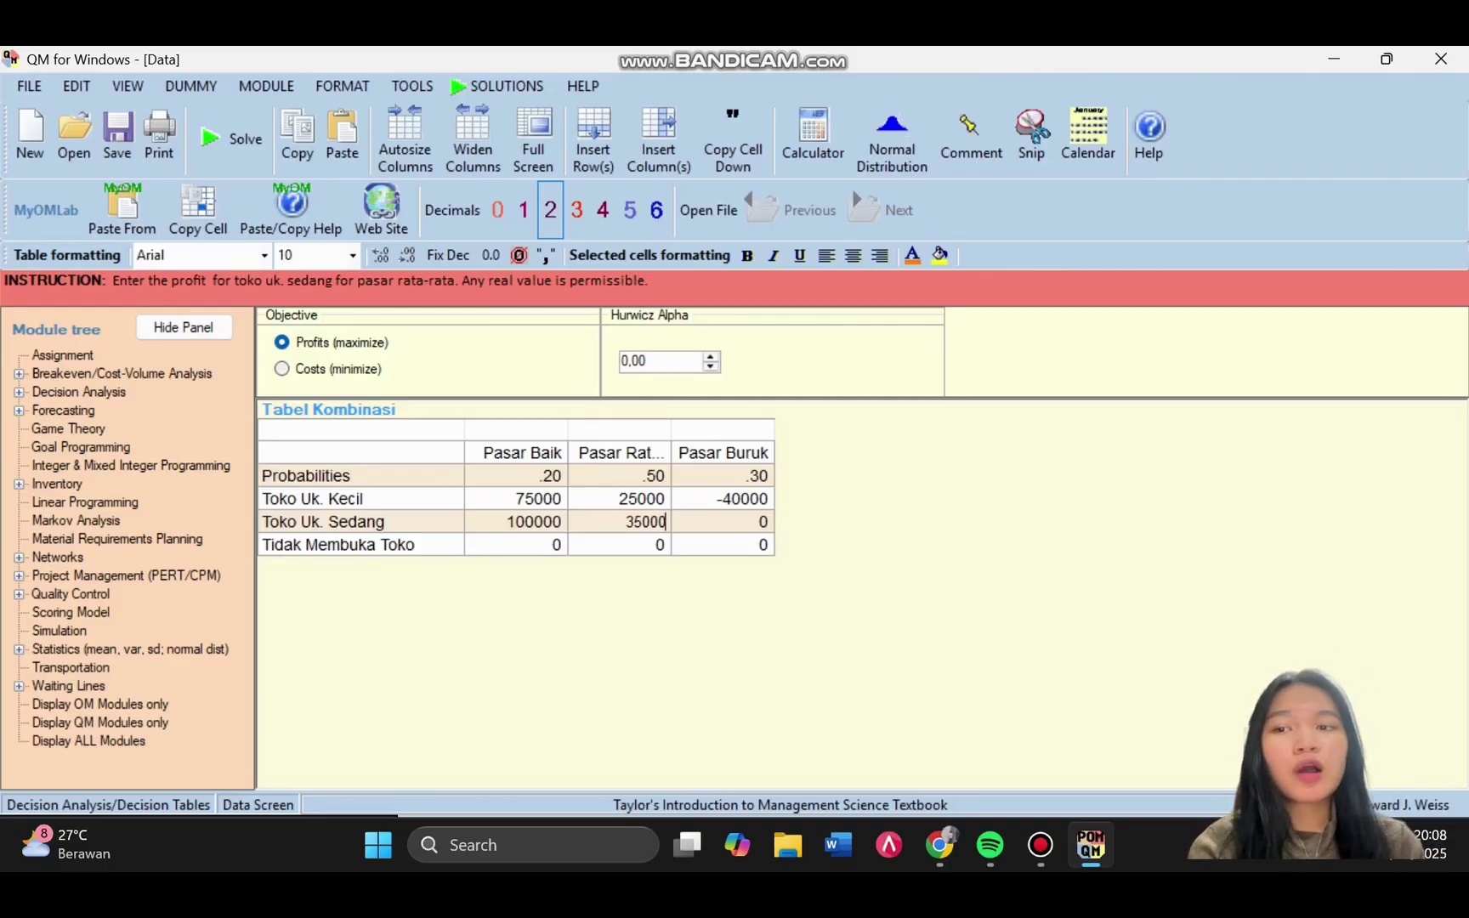
pyautogui.press('Tab')
pyautogui.write('-6')
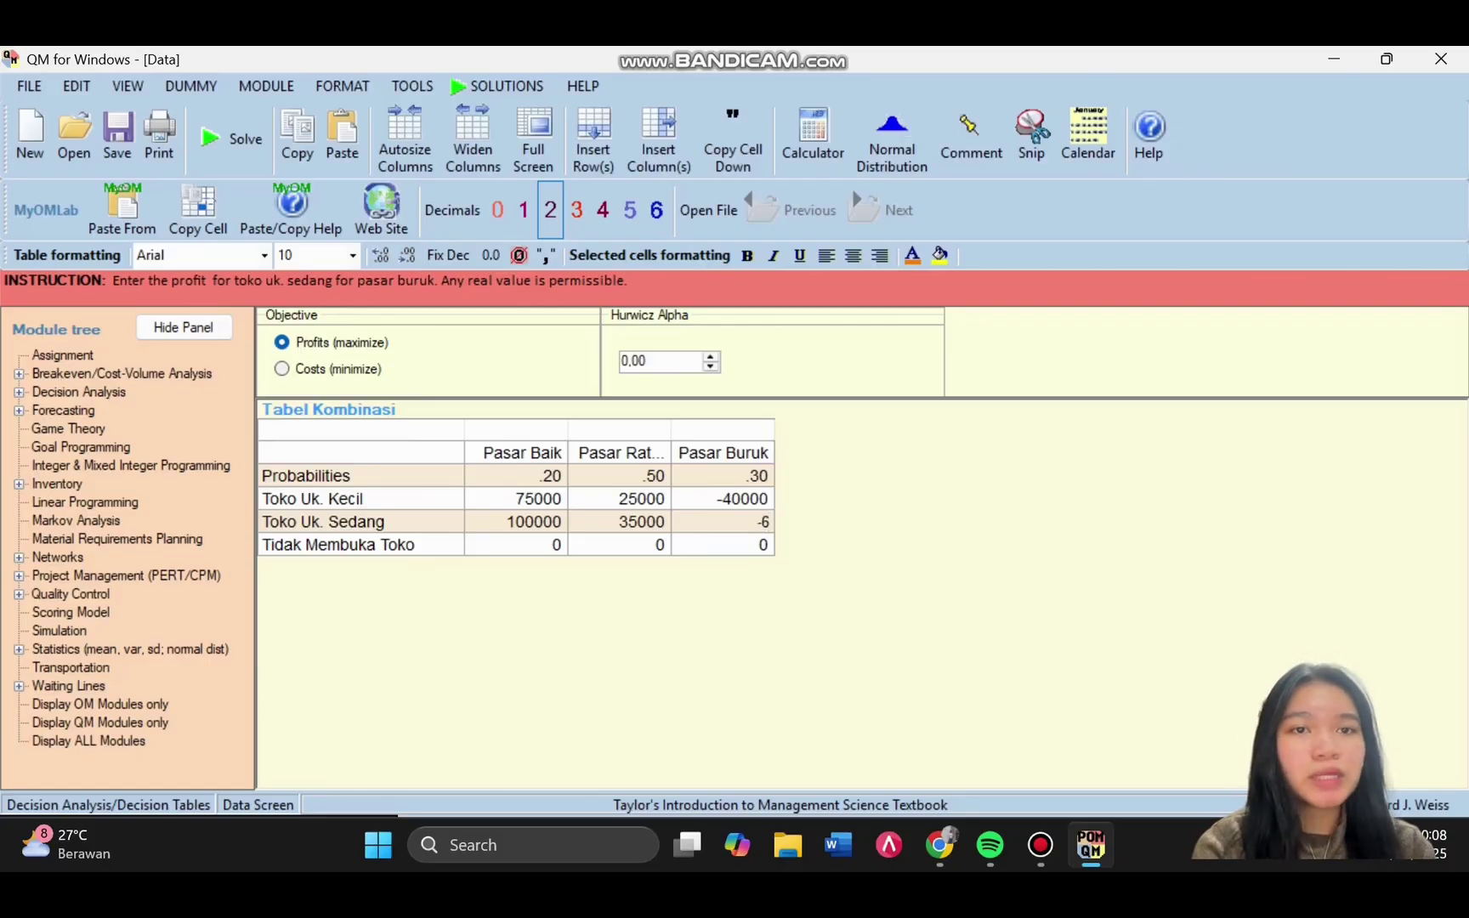
pyautogui.write('00')
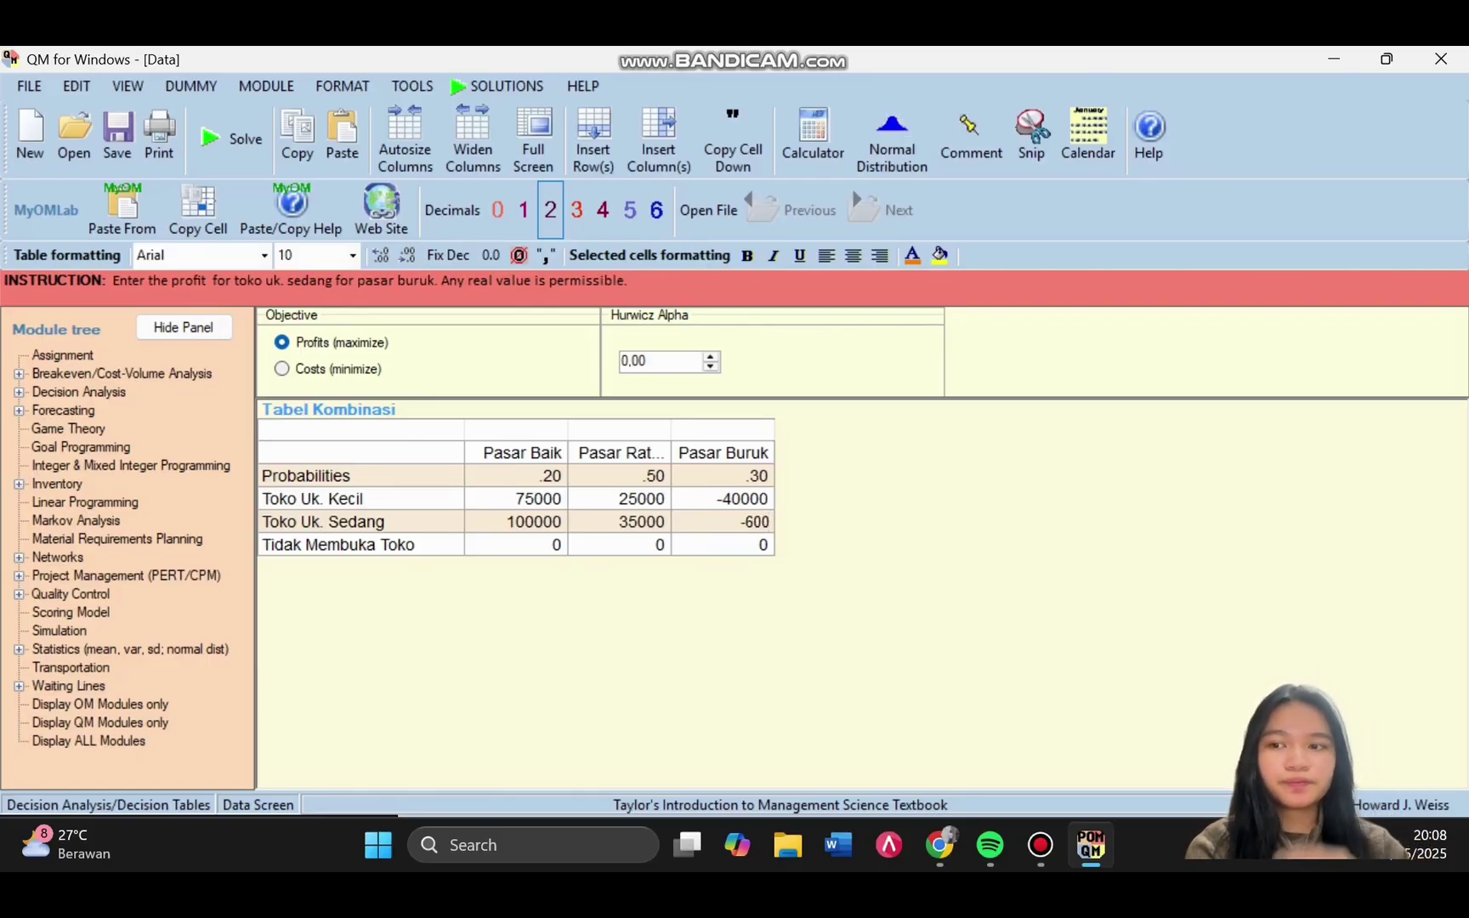
pyautogui.write('0')
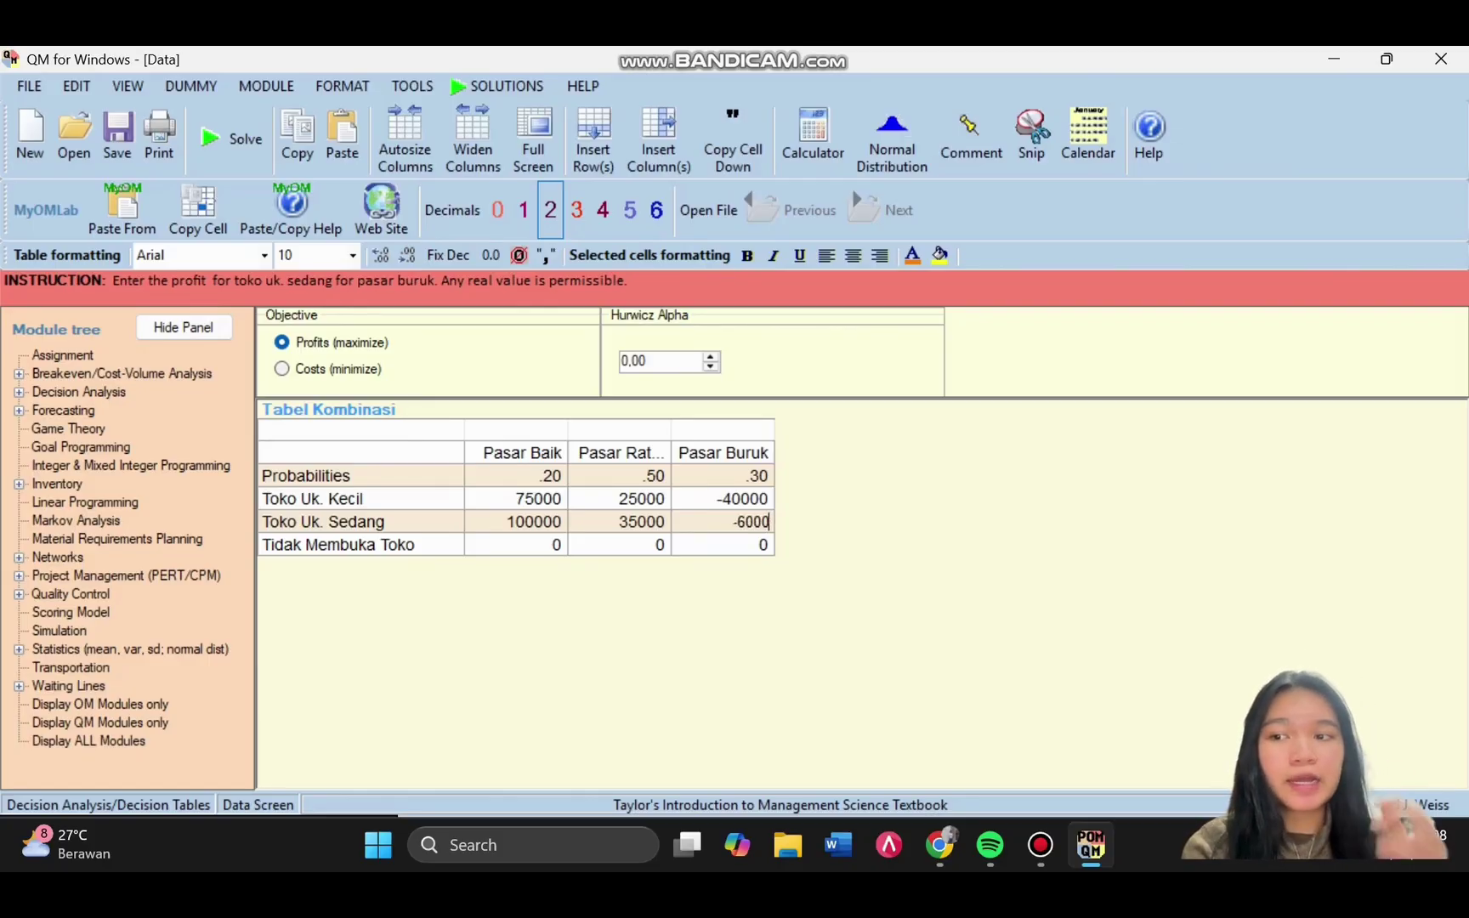
pyautogui.write('0')
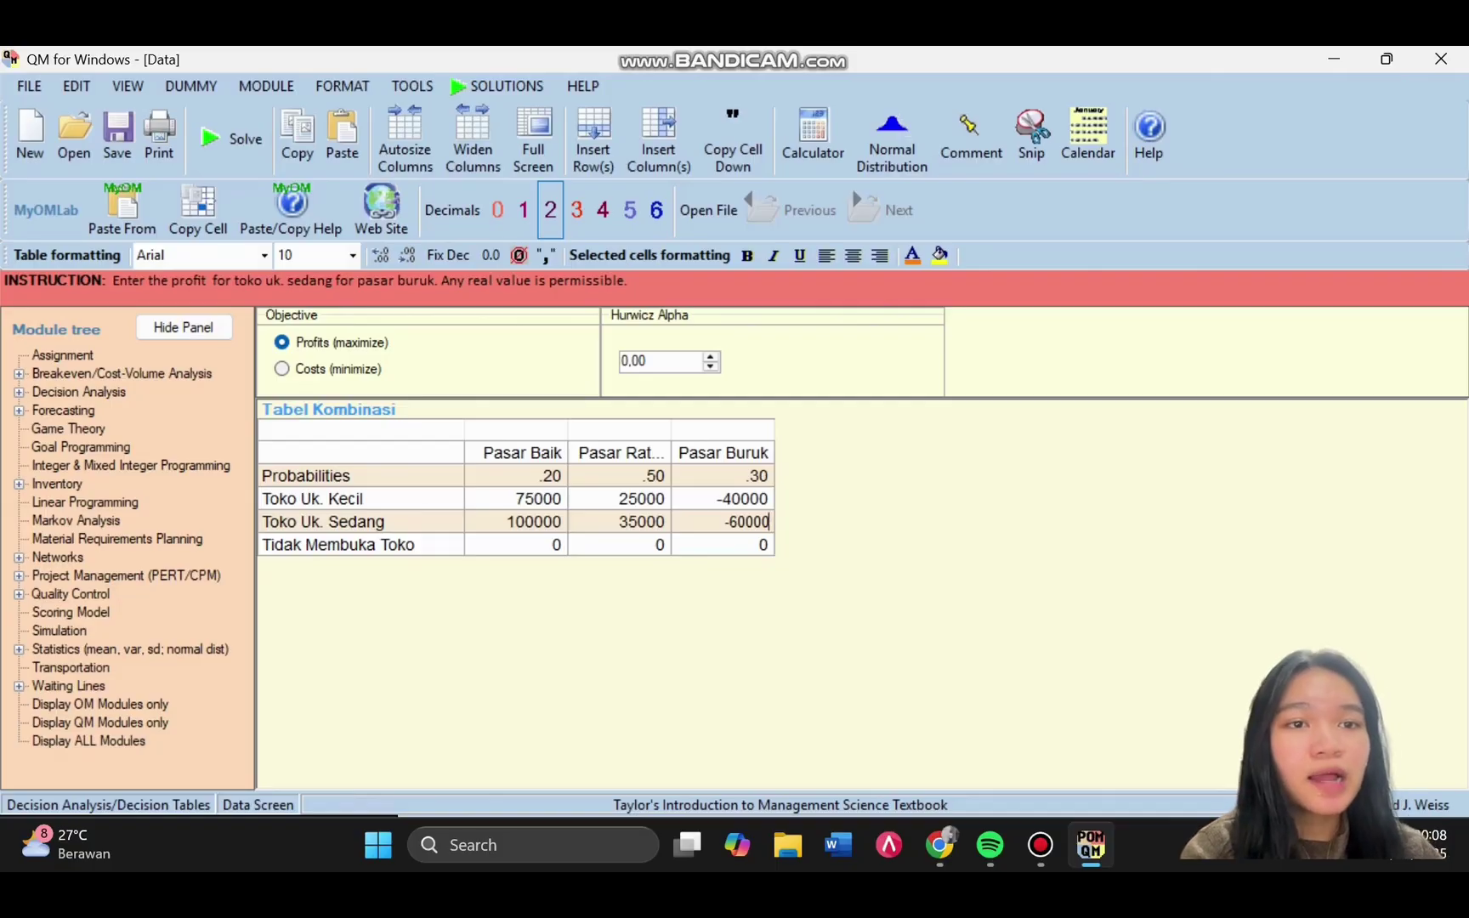
pyautogui.press('Return')
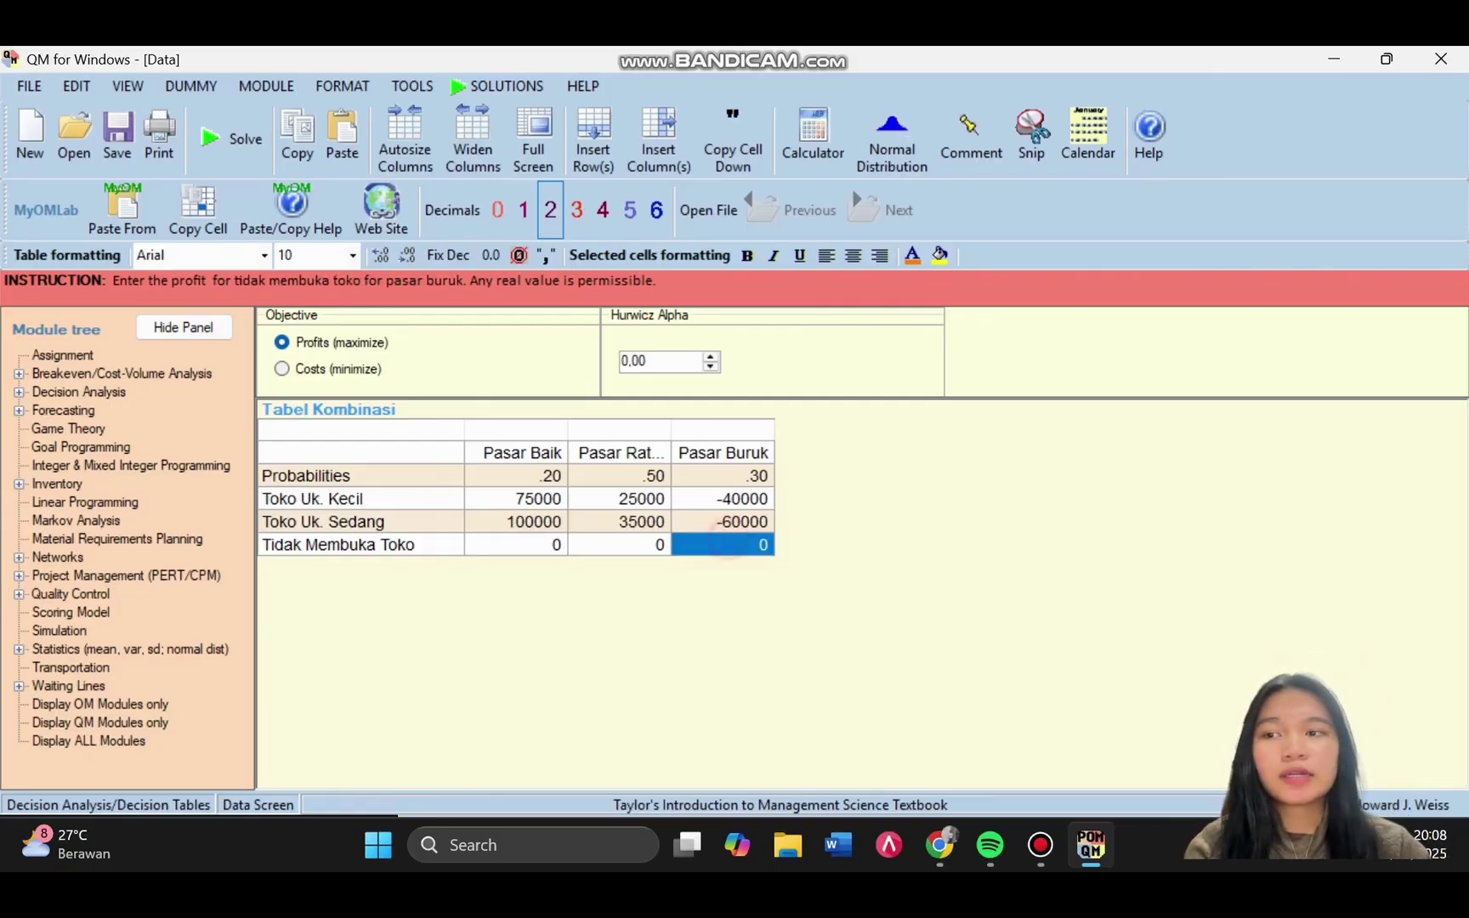
# - Check the zero profits in the Tidak Membuka Toko row and solve the decision table
pyautogui.click(622, 549)
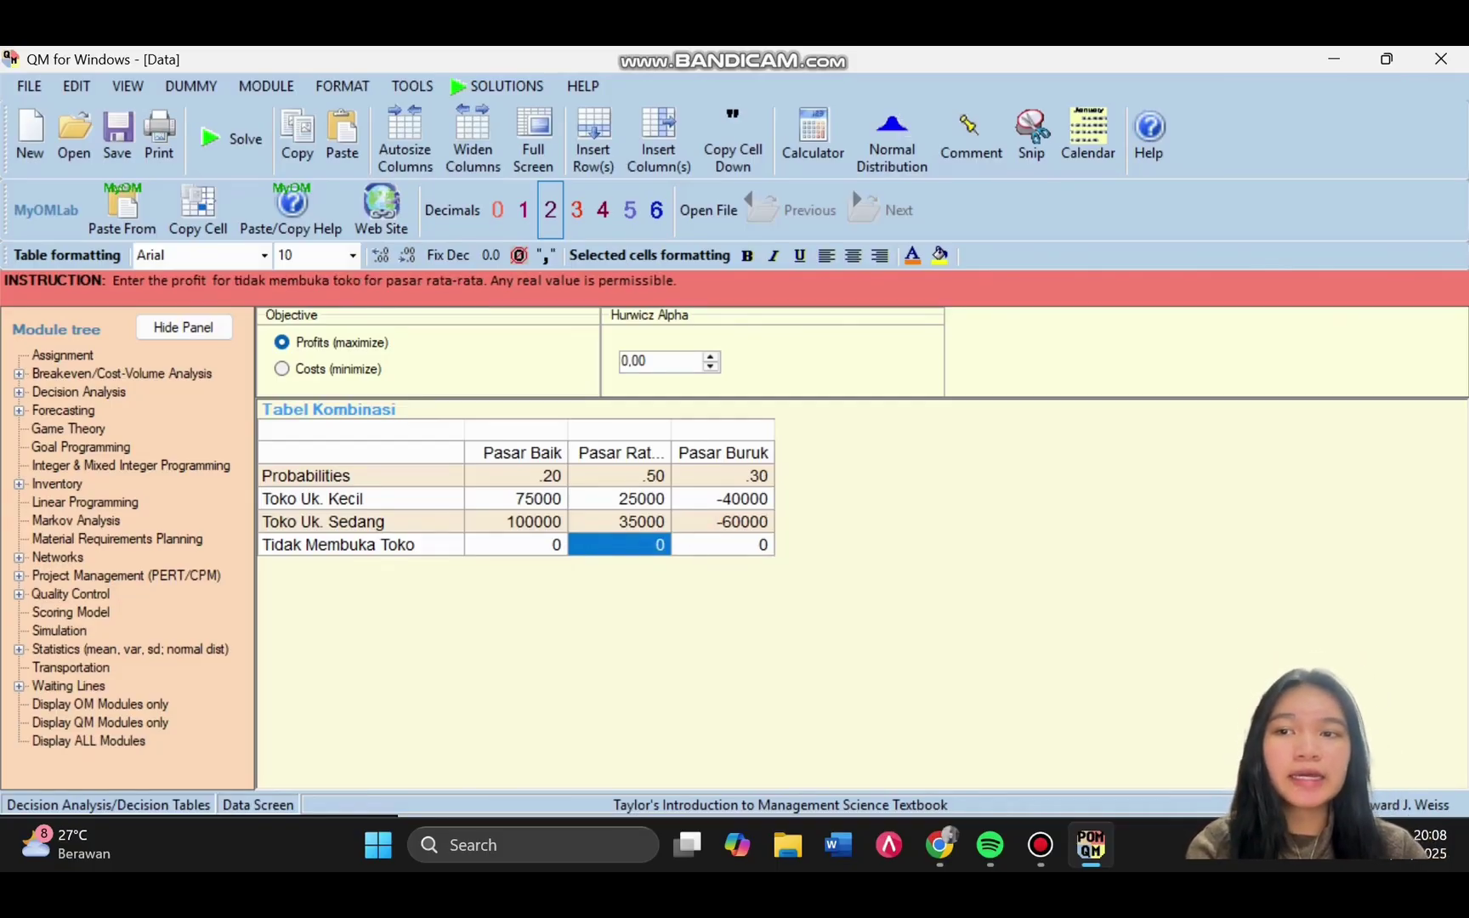
pyautogui.click(515, 549)
pyautogui.click(230, 147)
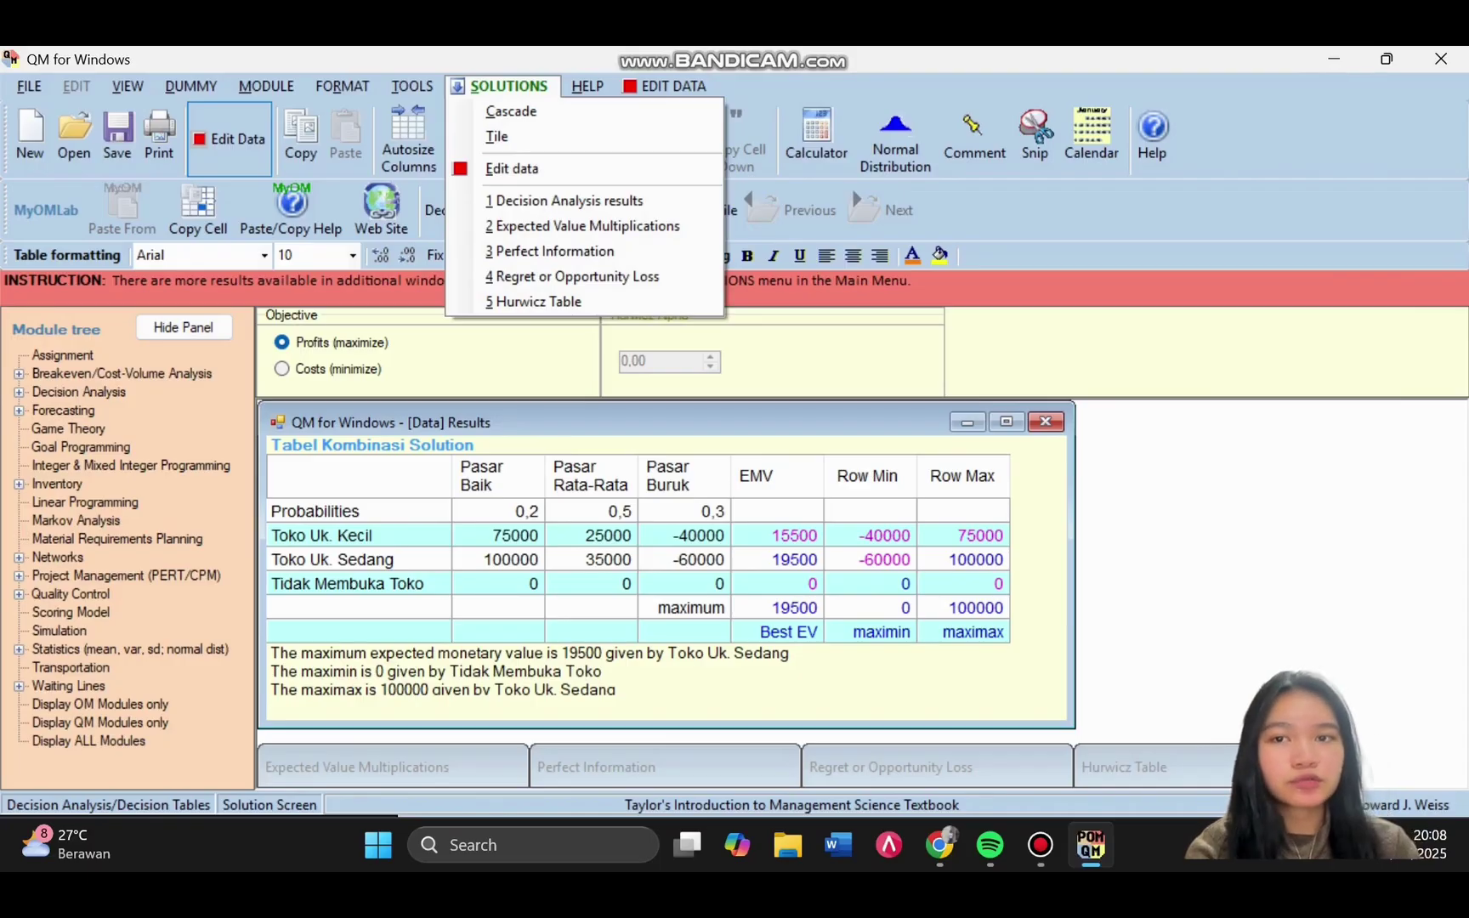
pyautogui.click(1199, 519)
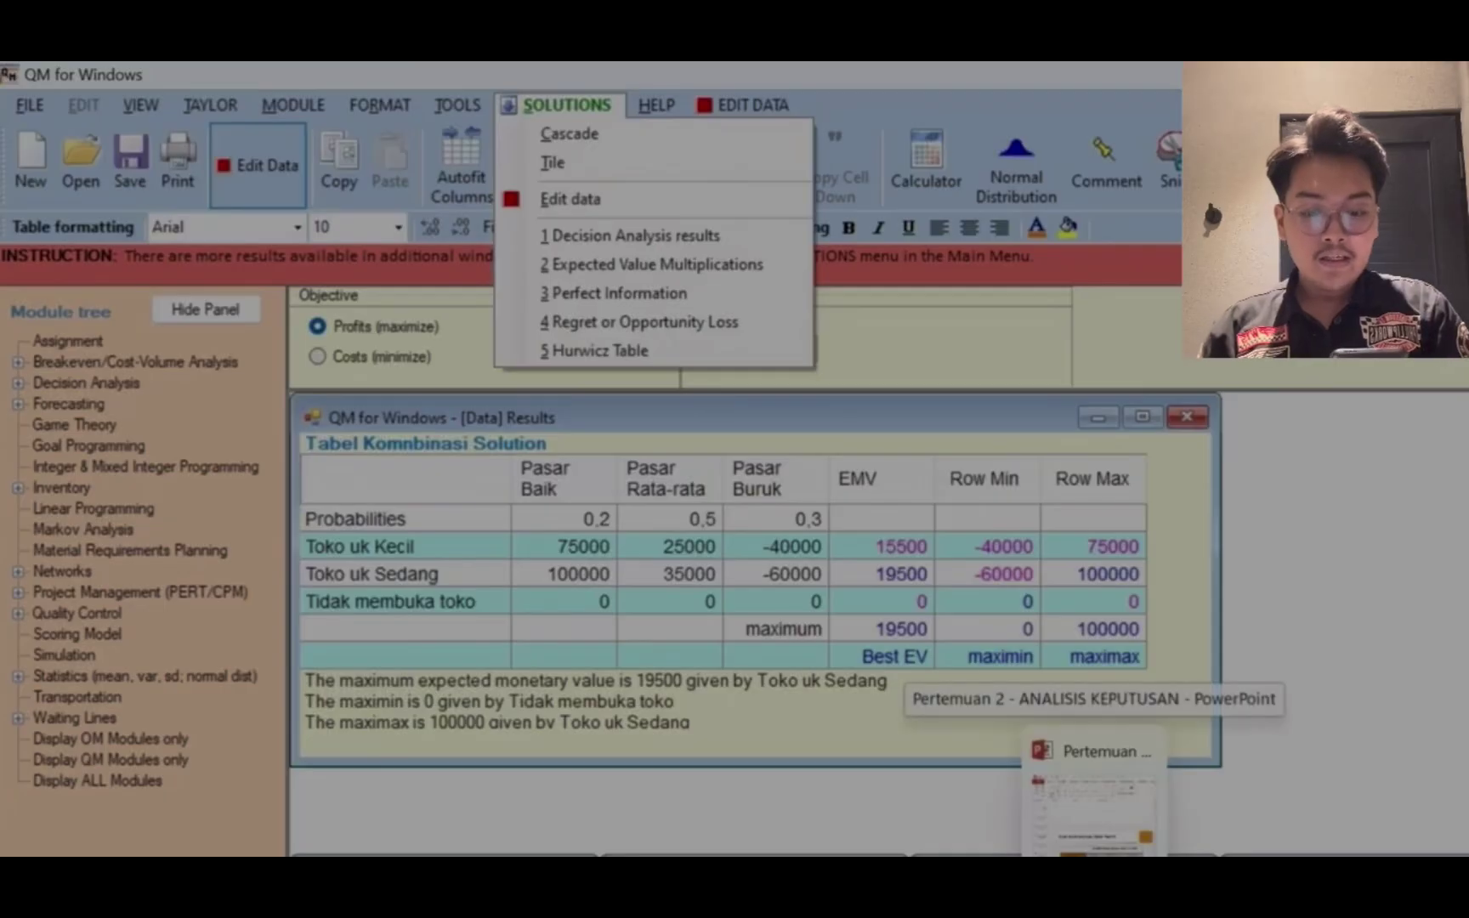
# - Switch to the Analisis Keputusan presentation in PowerPoint and review slide 6 on the Hurwicz, minimax regret and risk criteria
pyautogui.click(1094, 846)
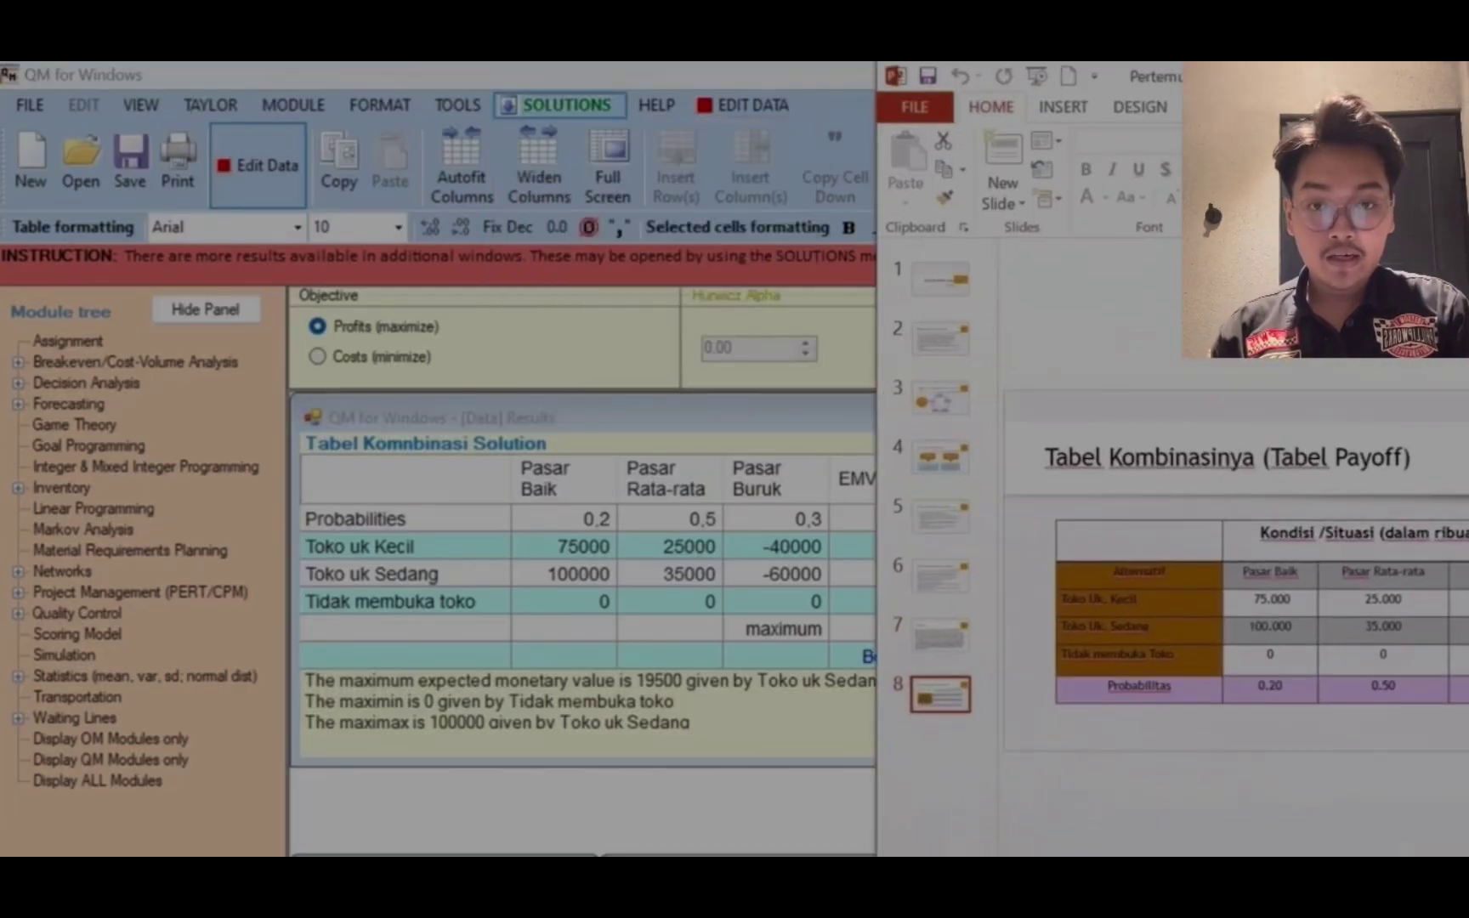
pyautogui.click(935, 577)
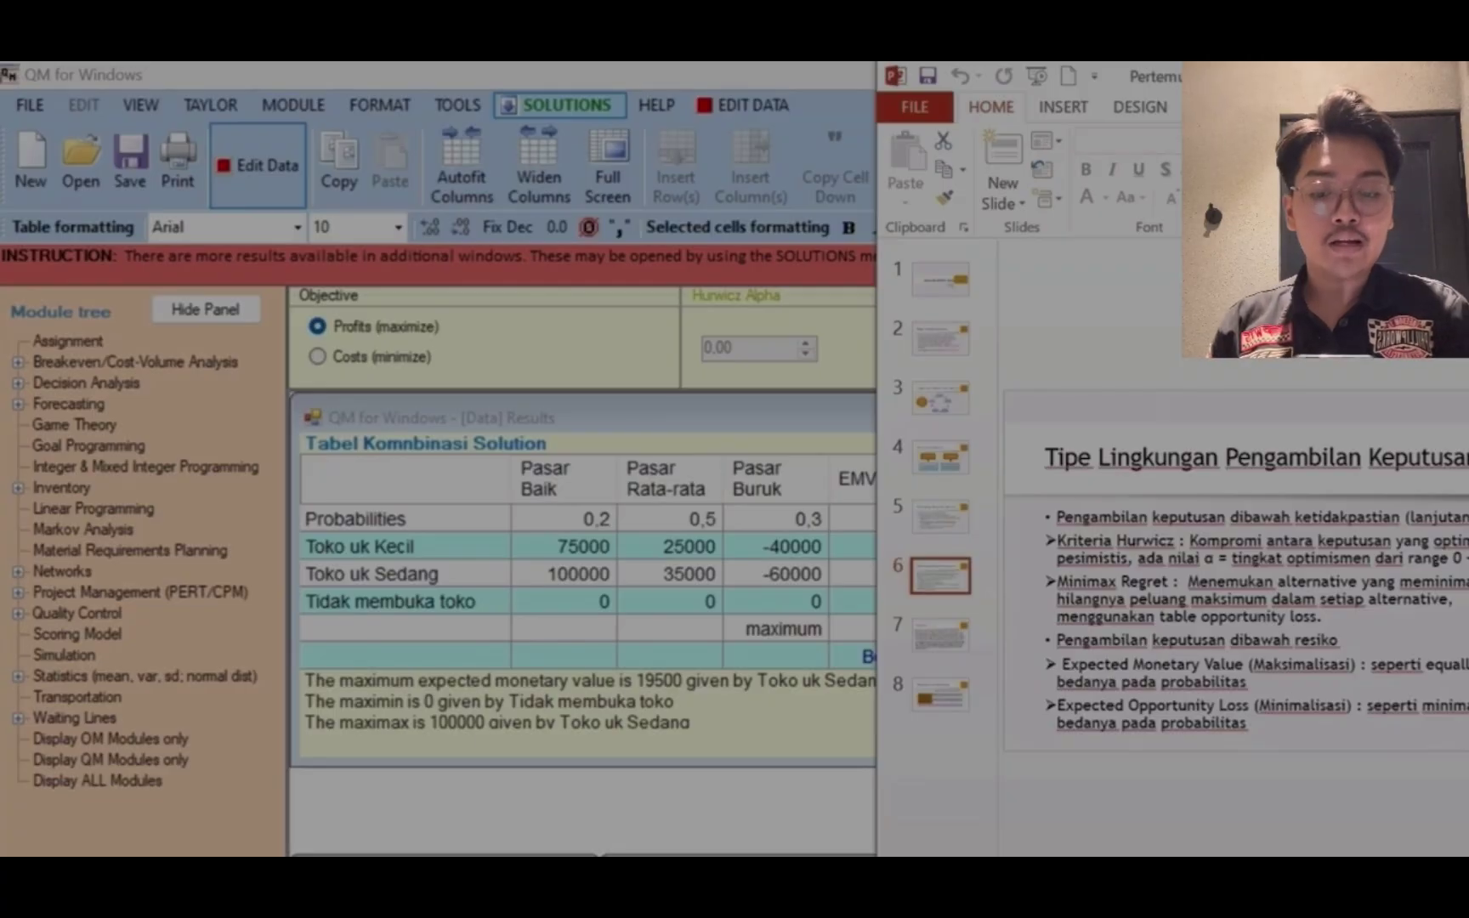
pyautogui.click(1445, 76)
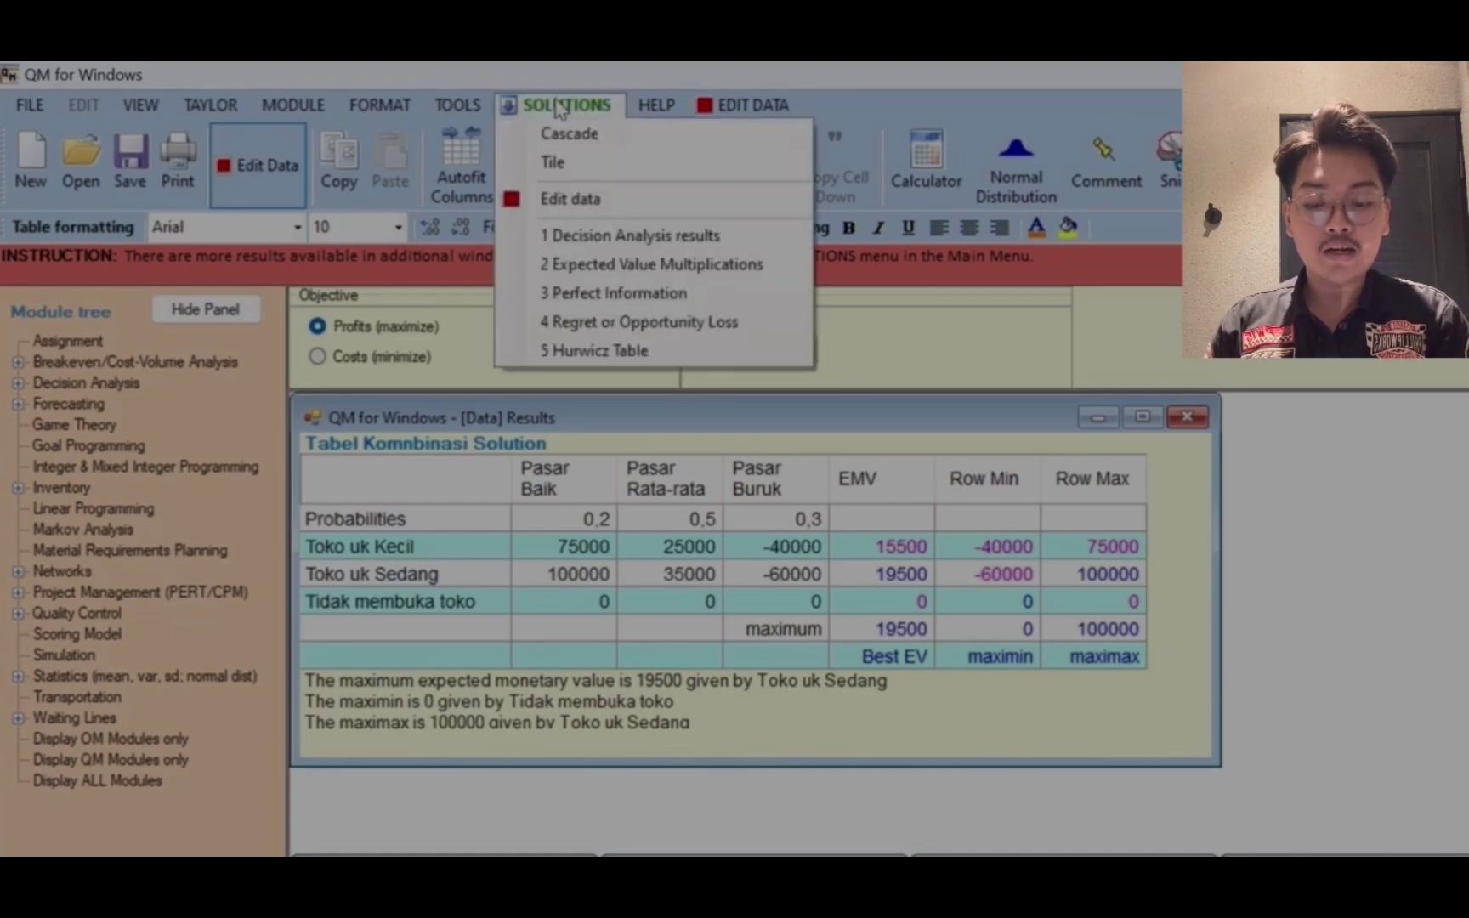
# - Open the Regret or Opportunity Loss results and move their window up over the main results table
pyautogui.click(612, 330)
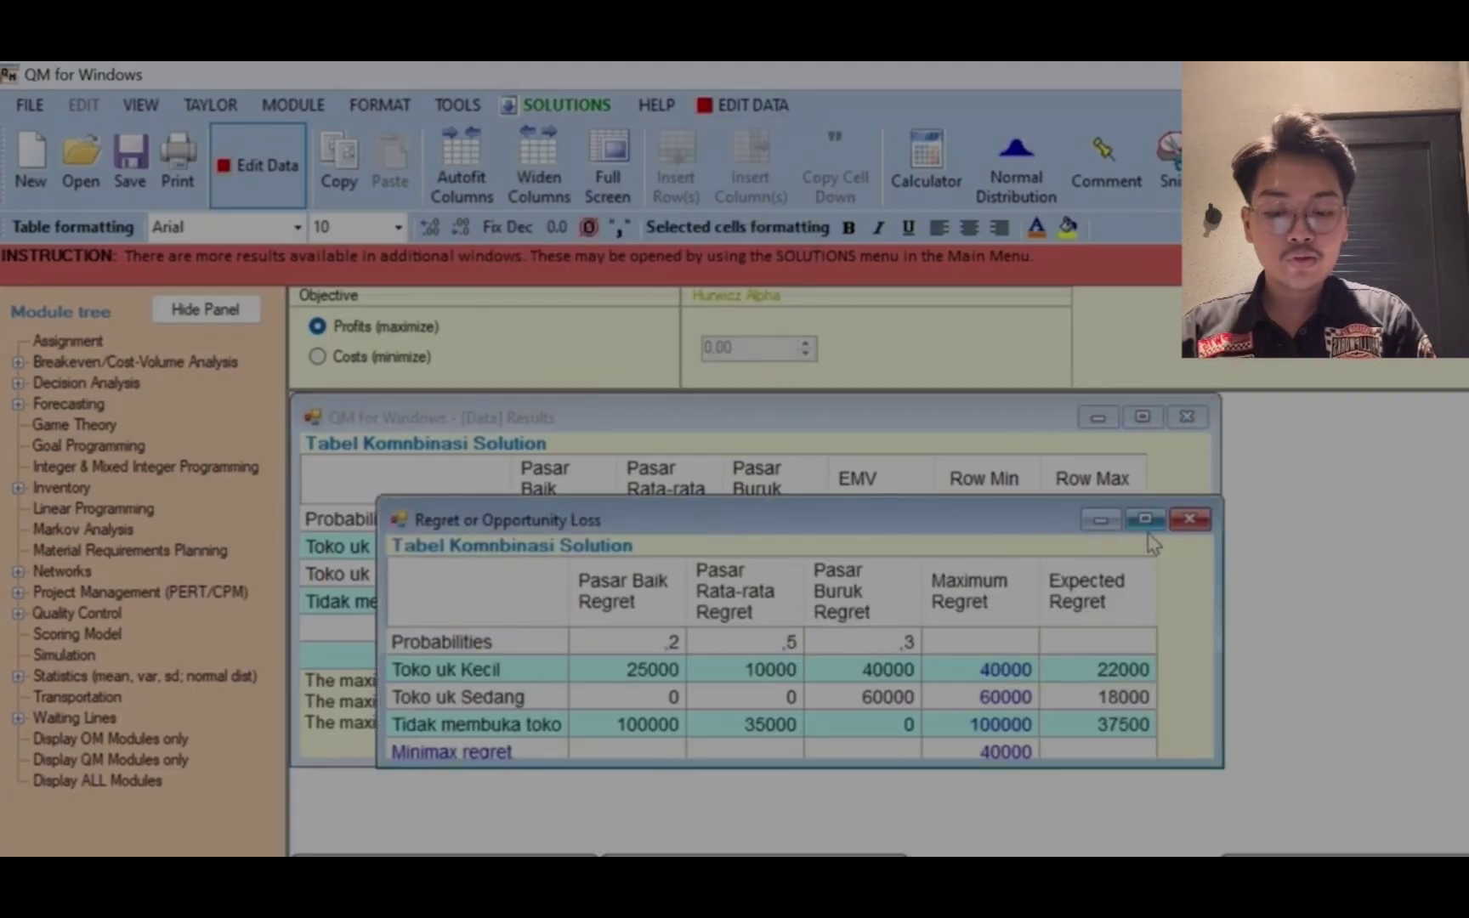
pyautogui.moveTo(997, 527); pyautogui.dragTo(925, 436)
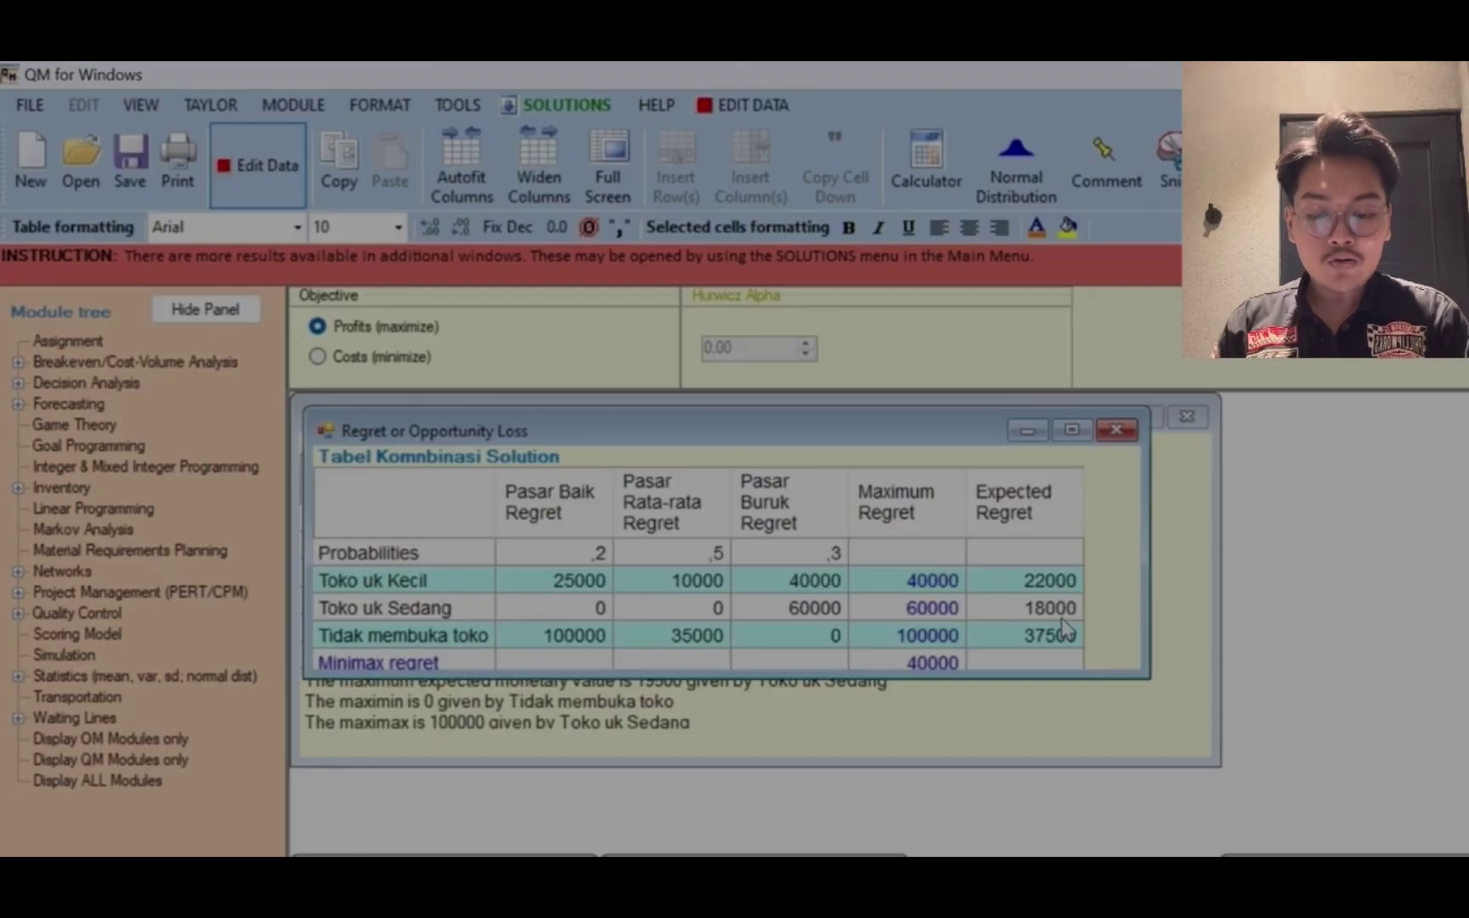
# - Consult the Equally Likely (Laplace) slide in PowerPoint, then return to the table data and make all state probabilities equal by entering =
pyautogui.click(1031, 853)
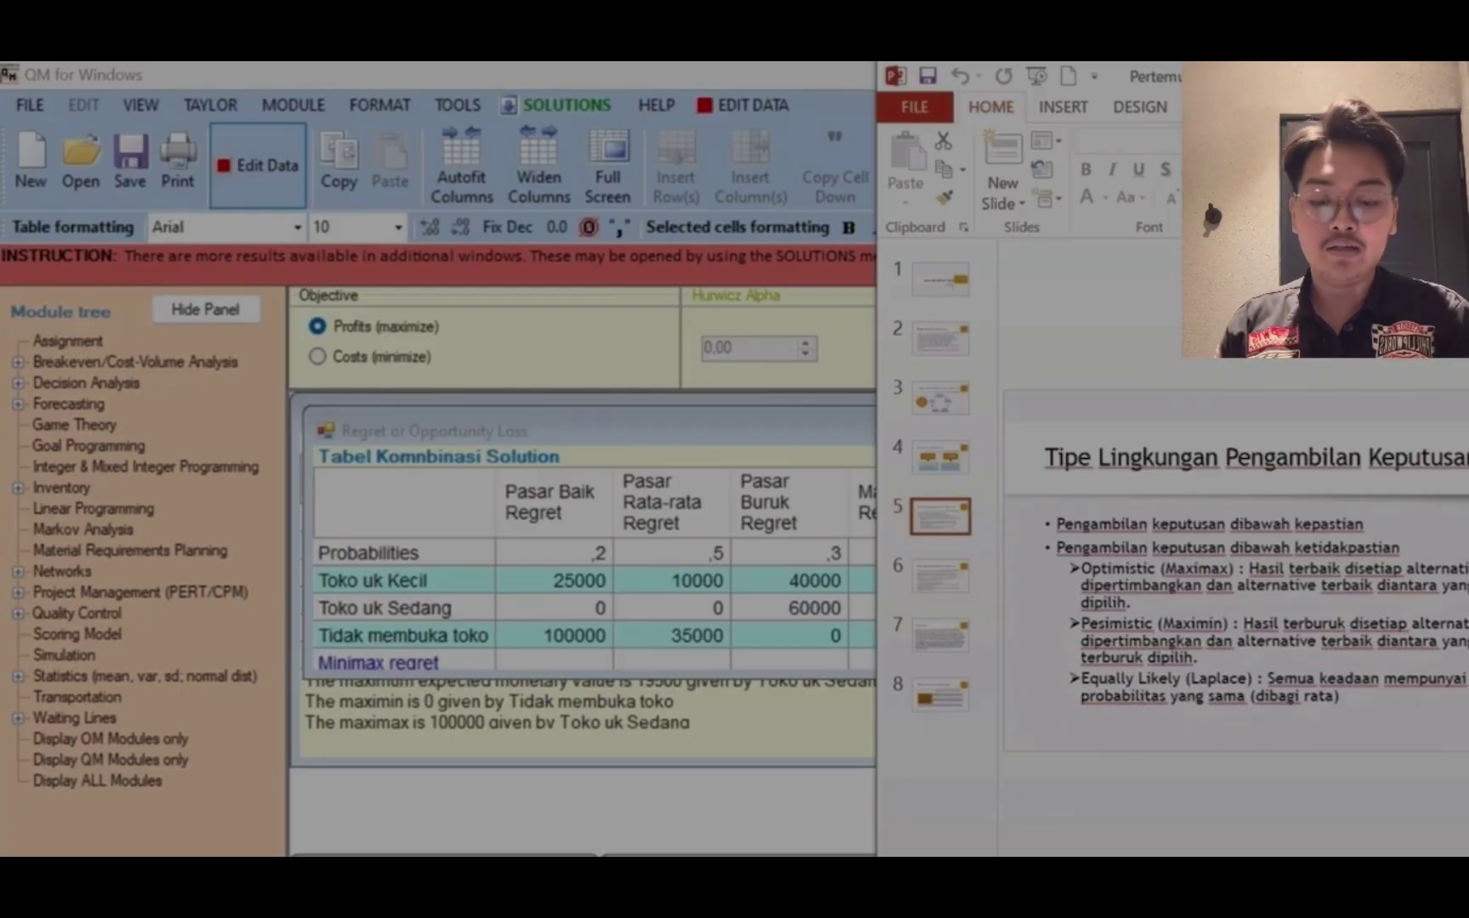
pyautogui.click(1446, 75)
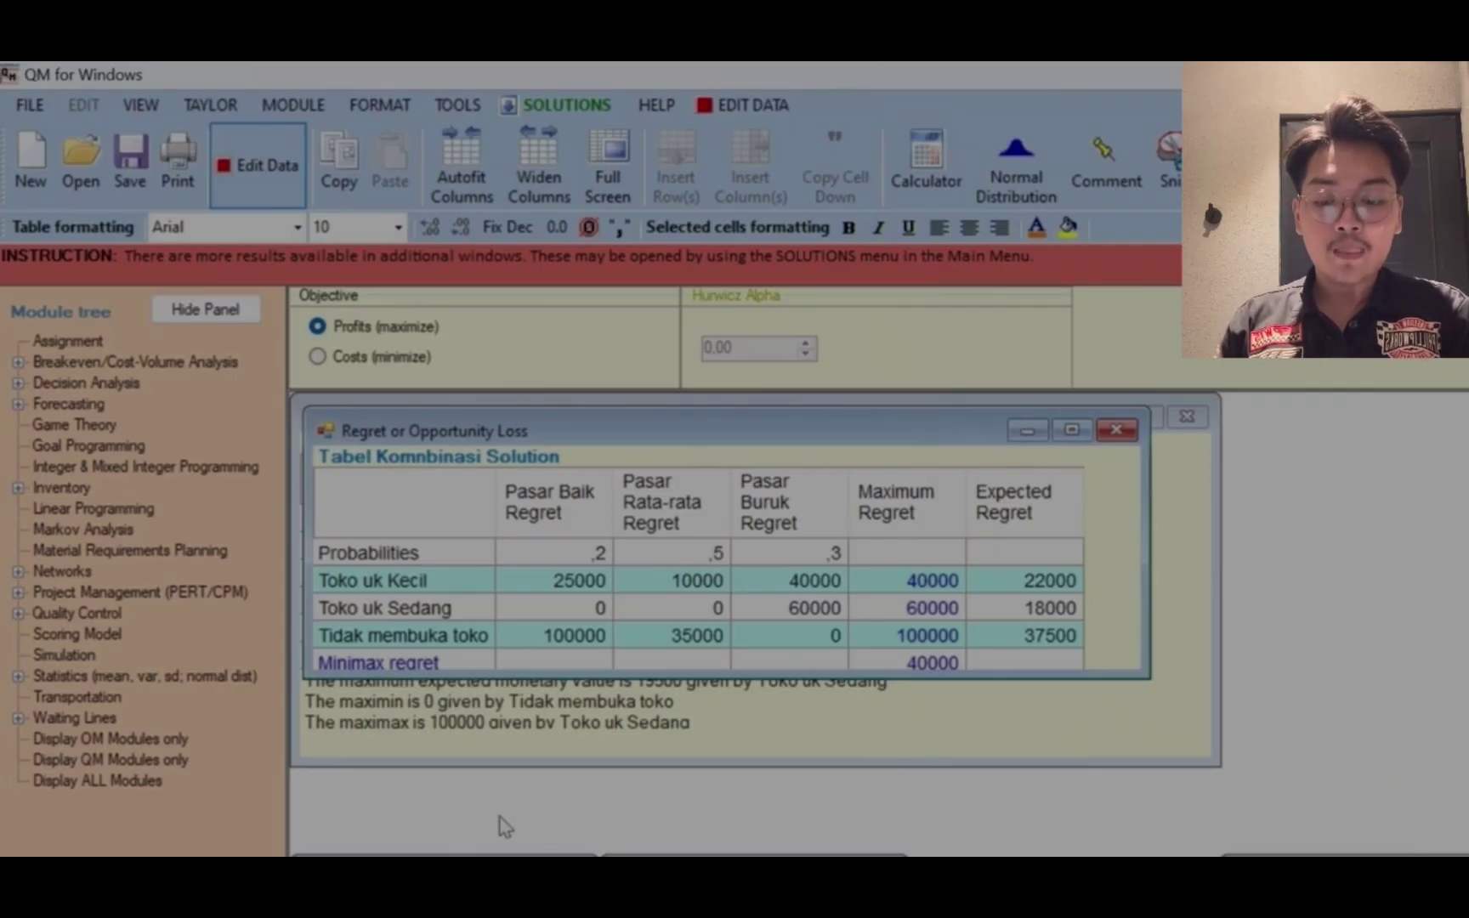
pyautogui.click(253, 165)
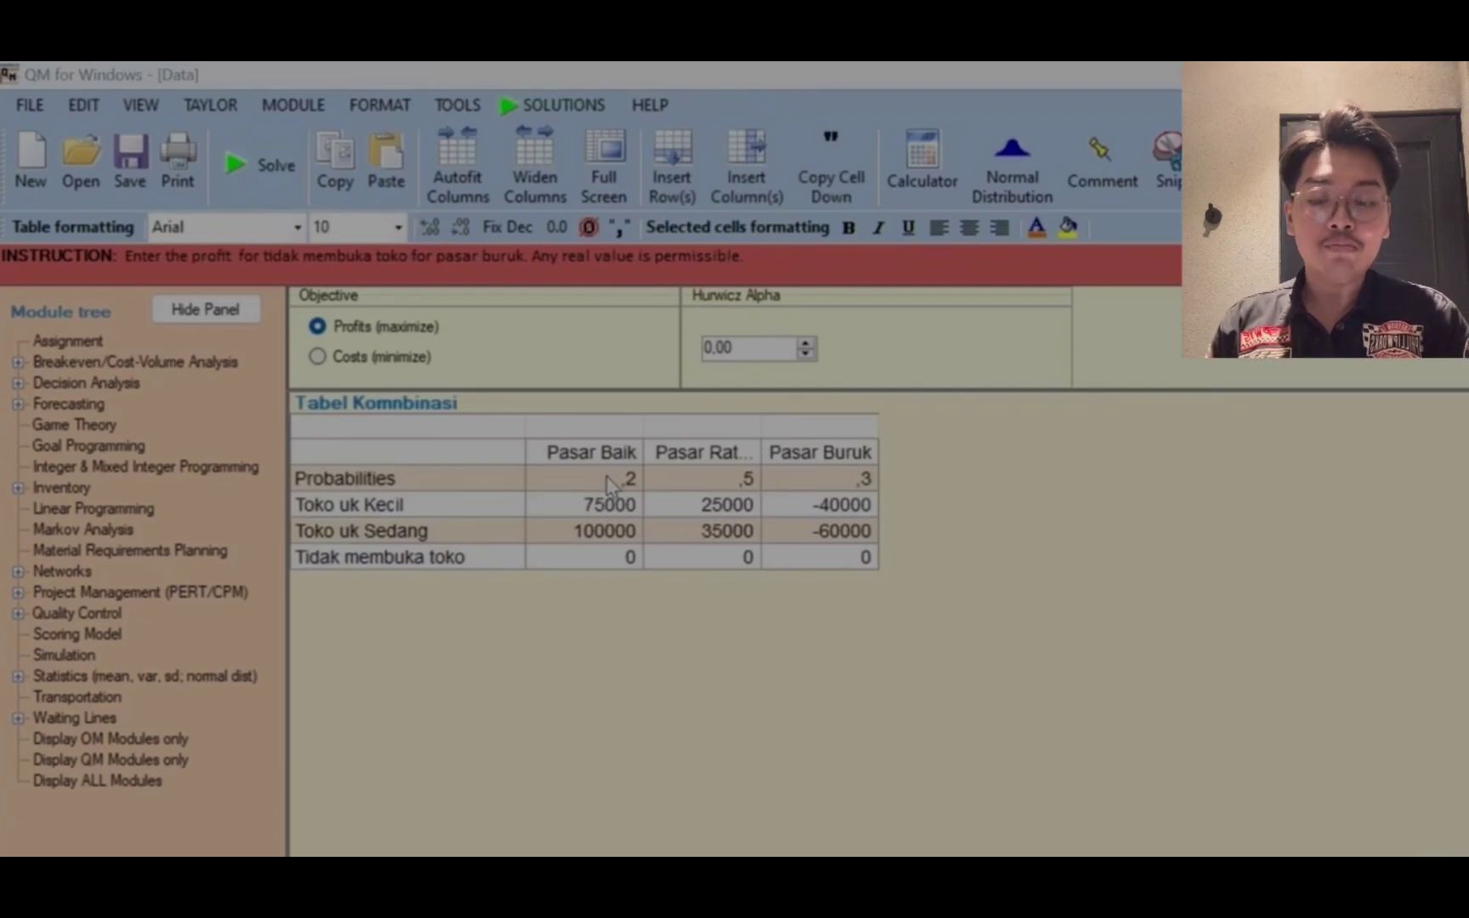
pyautogui.click(608, 482)
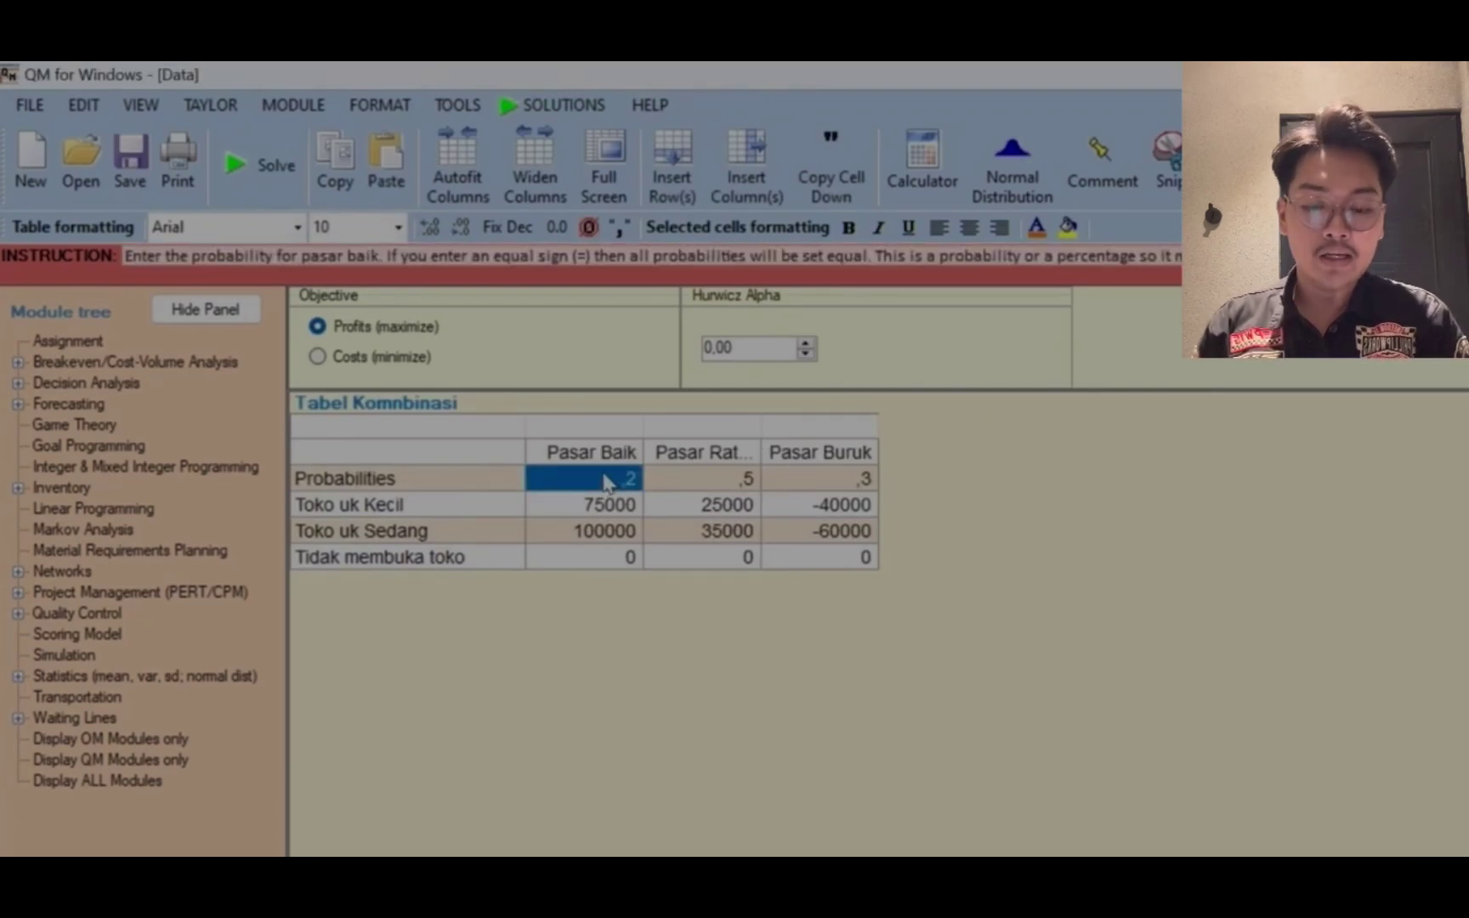
pyautogui.write('=')
pyautogui.press('Return')
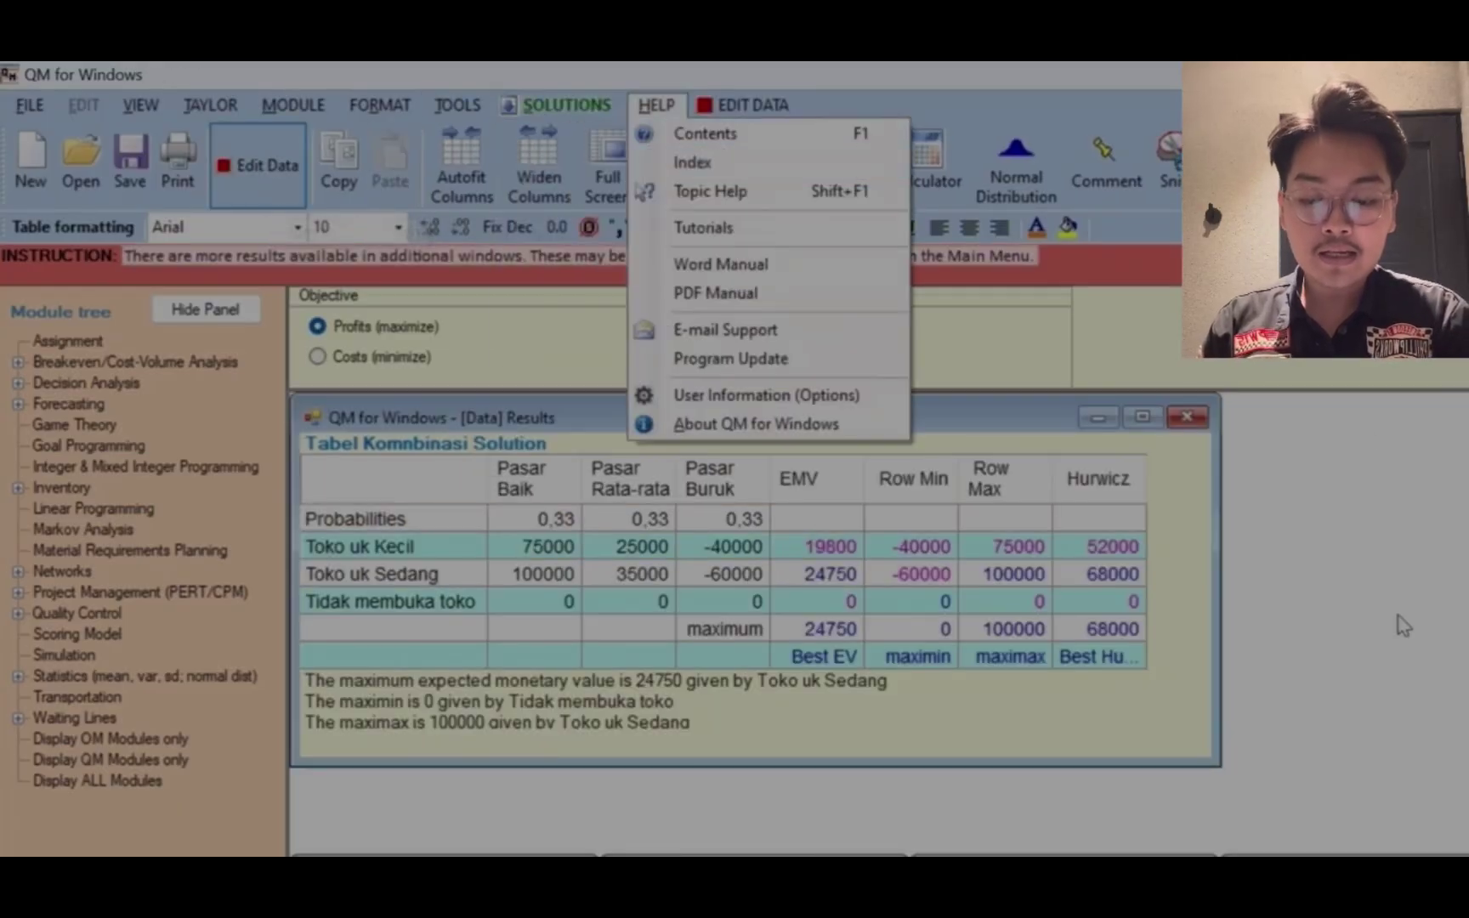
pyautogui.click(1403, 625)
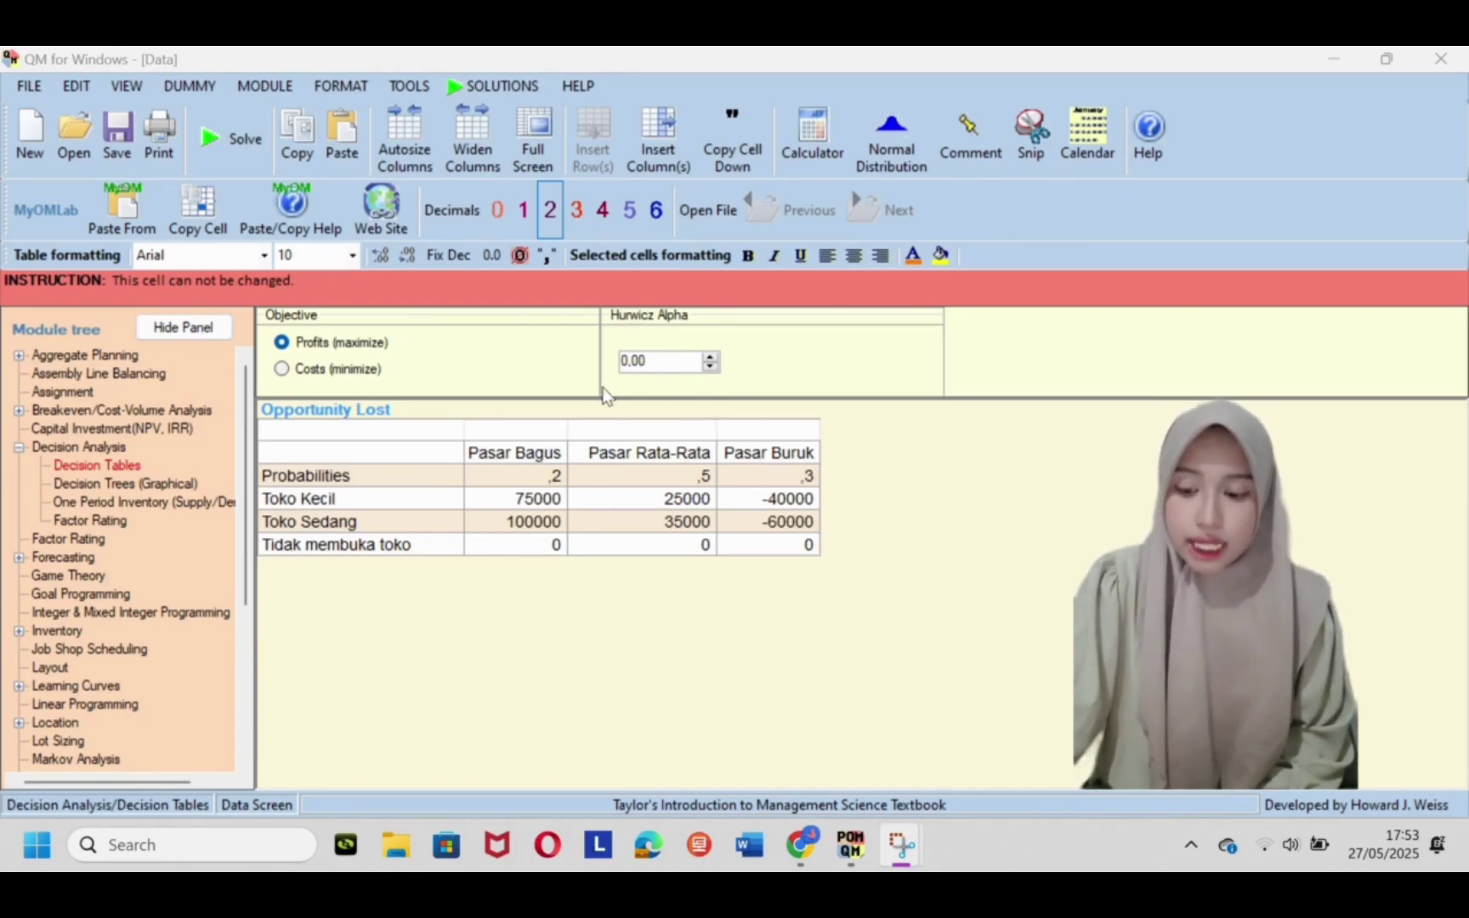
# - Solve the Opportunity Lost decision table and open its Regret or Opportunity Loss results
pyautogui.click(248, 162)
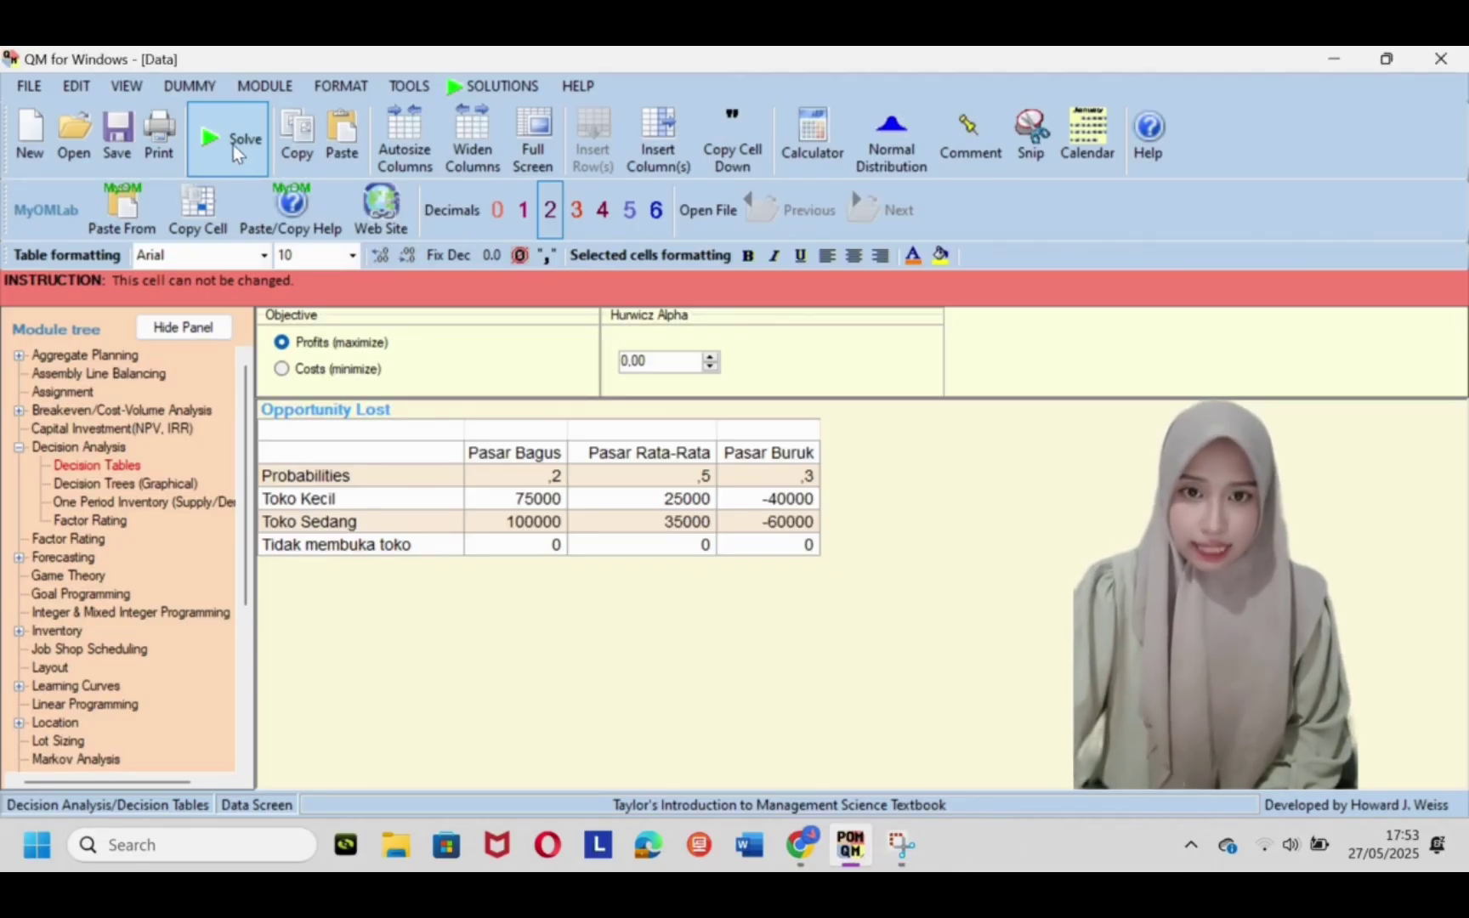
pyautogui.click(233, 144)
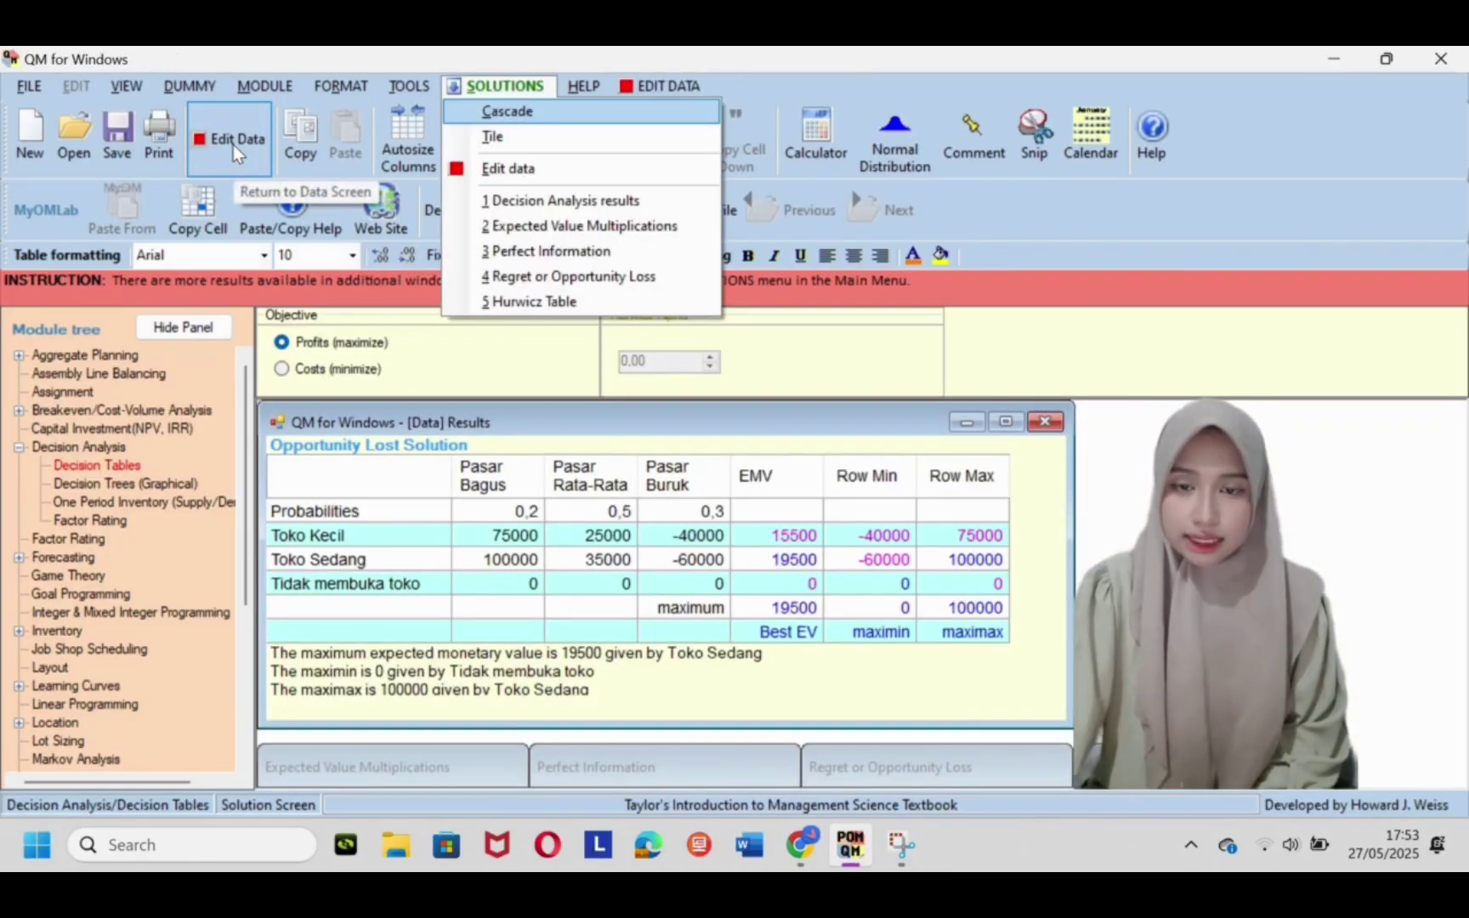
pyautogui.click(584, 86)
pyautogui.click(453, 111)
pyautogui.click(510, 86)
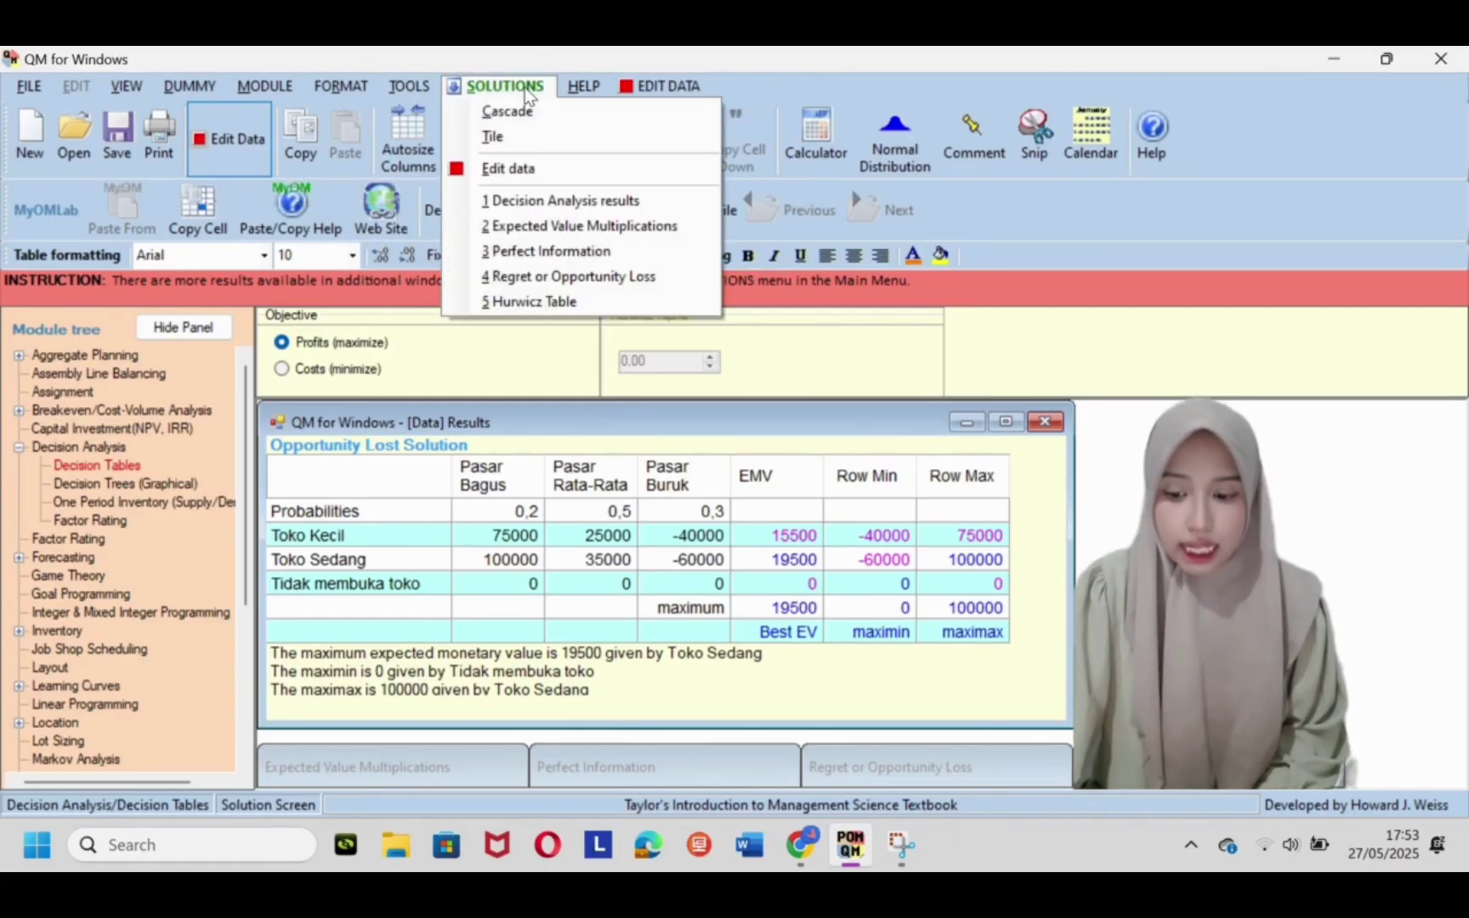
pyautogui.click(524, 88)
pyautogui.click(525, 88)
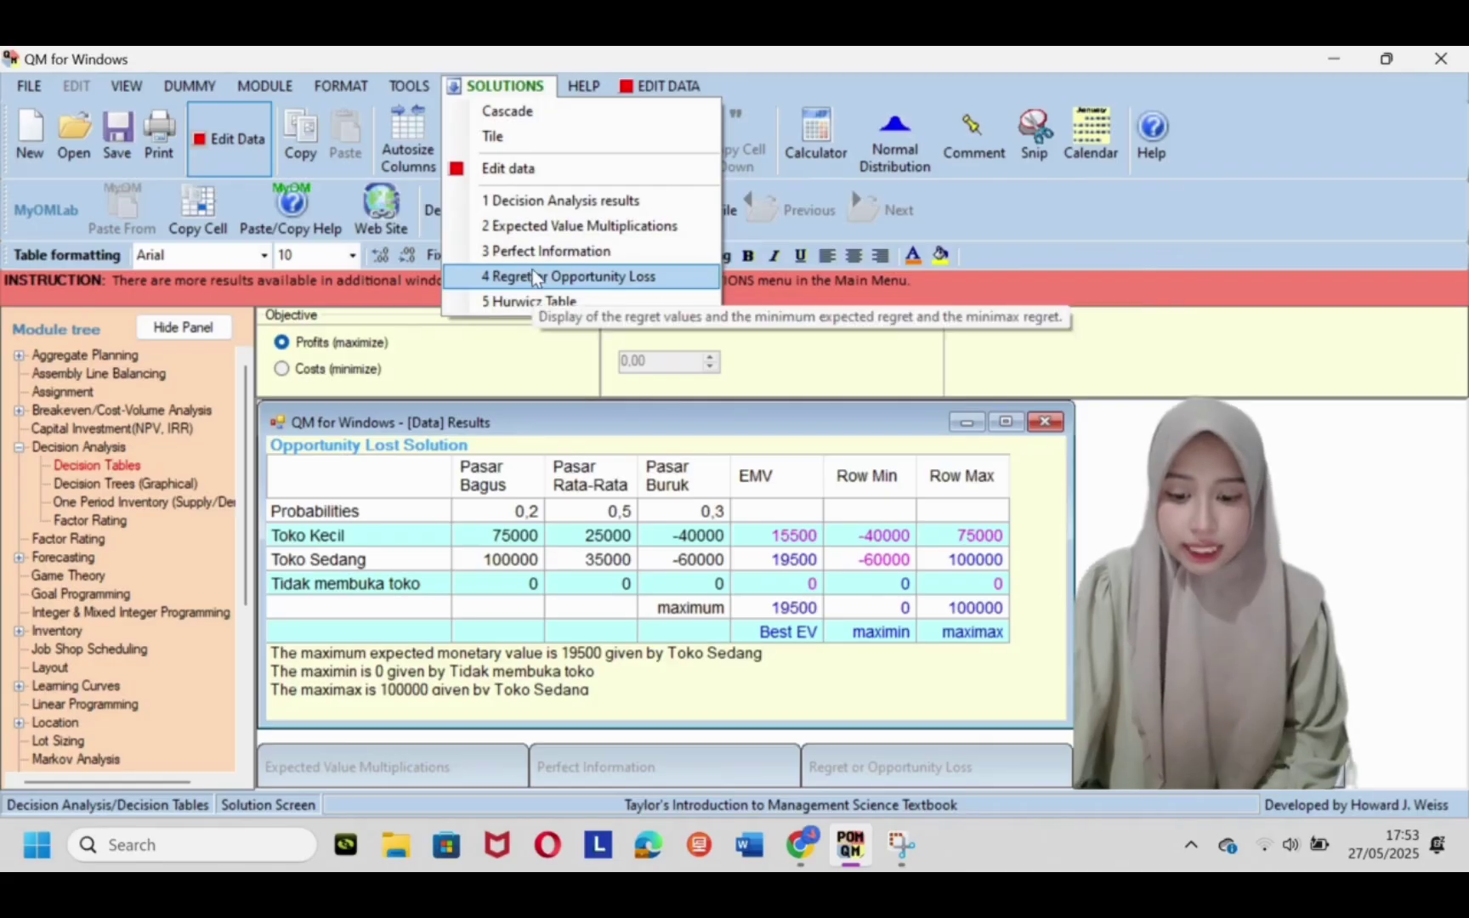
pyautogui.click(658, 280)
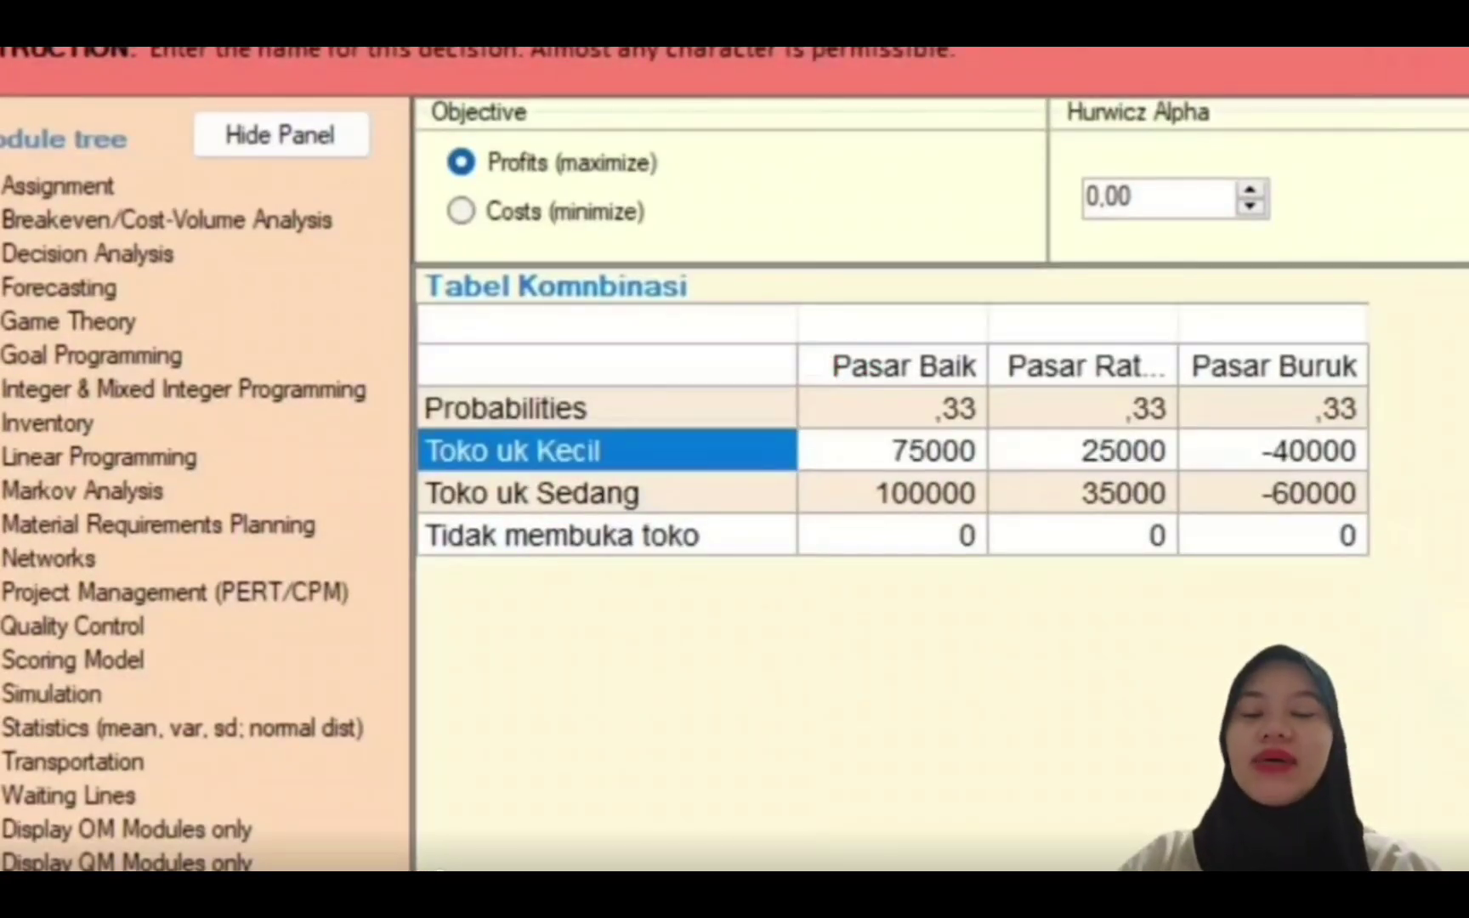
pyautogui.moveTo(801, 382)
pyautogui.mouseDown()
pyautogui.moveTo(824, 432)
pyautogui.moveTo(1278, 433)
pyautogui.moveTo(1365, 381)
pyautogui.moveTo(769, 389)
pyautogui.mouseUp()
pyautogui.moveTo(517, 374)
pyautogui.mouseDown()
pyautogui.moveTo(432, 446)
pyautogui.moveTo(476, 376)
pyautogui.mouseUp()
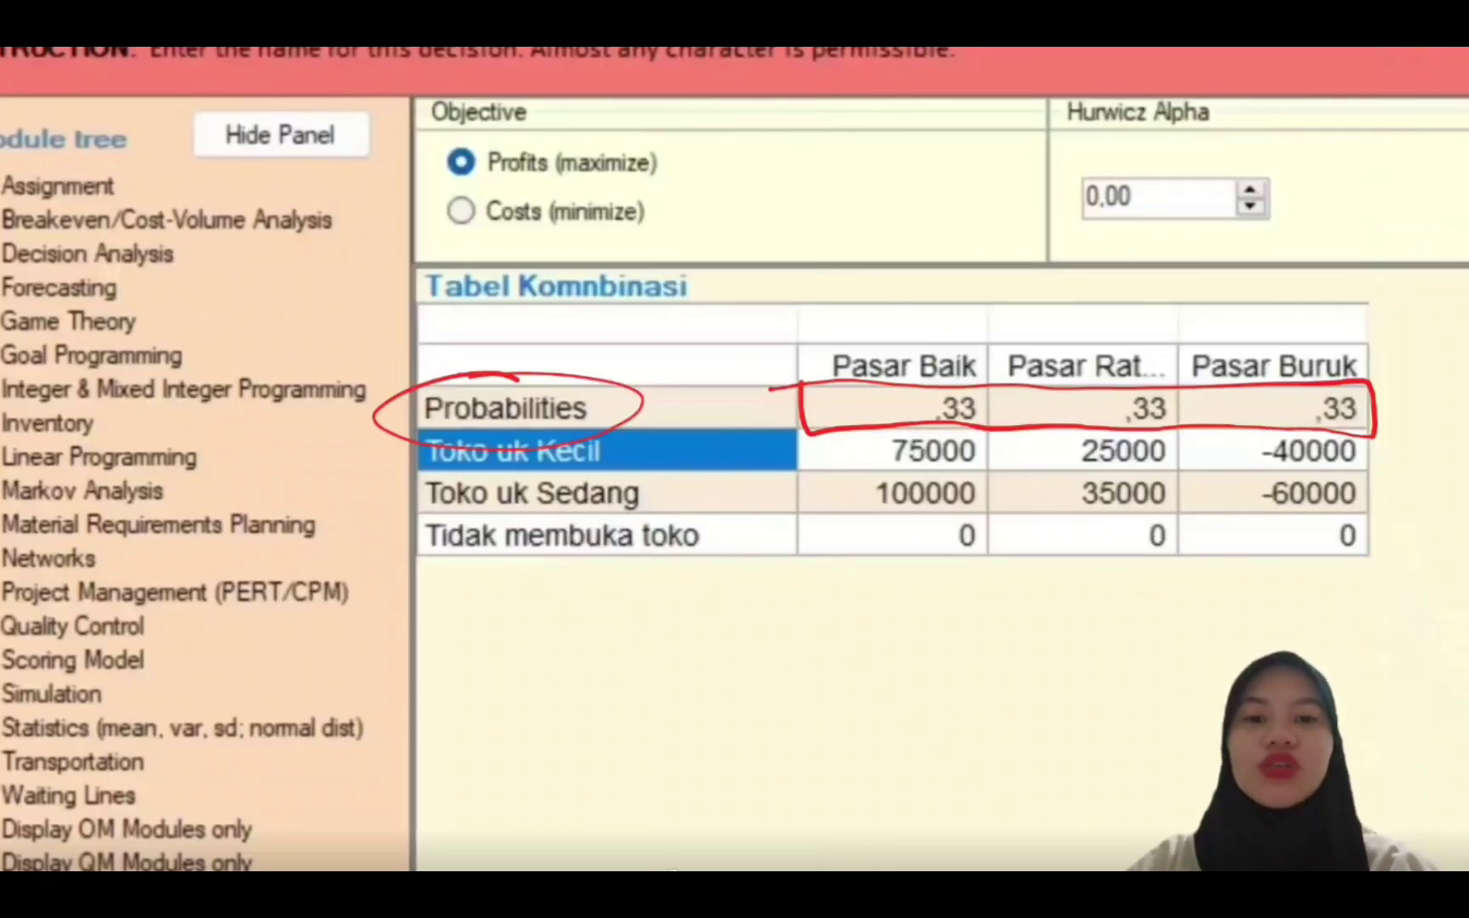
pyautogui.hotkey('ctrl', 'z')
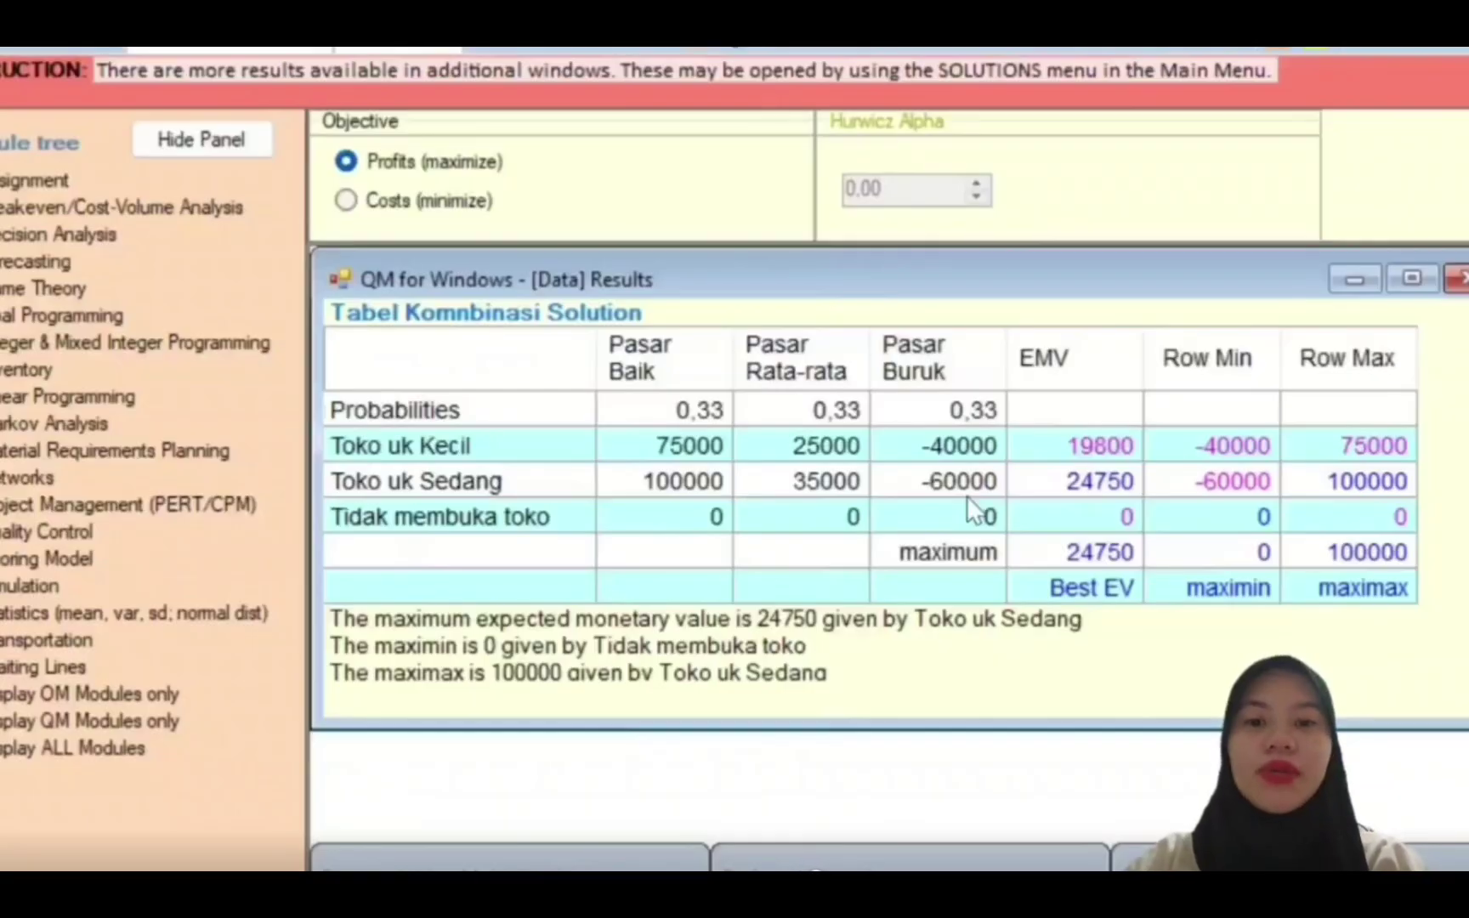
pyautogui.moveTo(1051, 468)
pyautogui.mouseDown()
pyautogui.moveTo(1053, 496)
pyautogui.moveTo(1154, 504)
pyautogui.mouseUp()
pyautogui.moveTo(519, 478); pyautogui.dragTo(553, 466)
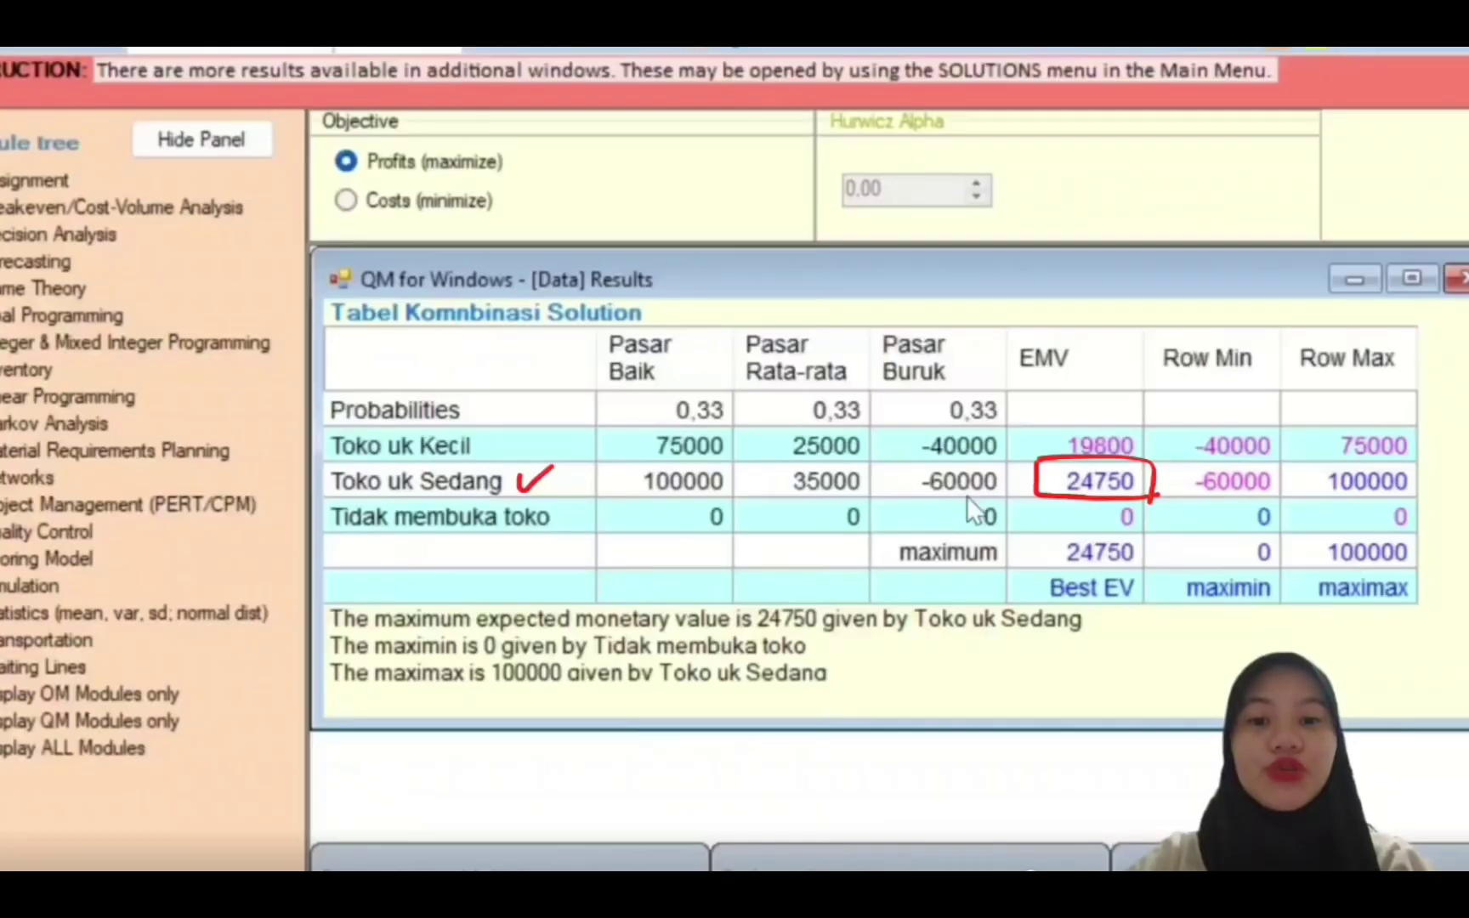
pyautogui.moveTo(1313, 469)
pyautogui.mouseDown()
pyautogui.moveTo(1298, 481)
pyautogui.moveTo(1364, 461)
pyautogui.moveTo(1442, 506)
pyautogui.moveTo(1315, 484)
pyautogui.mouseUp()
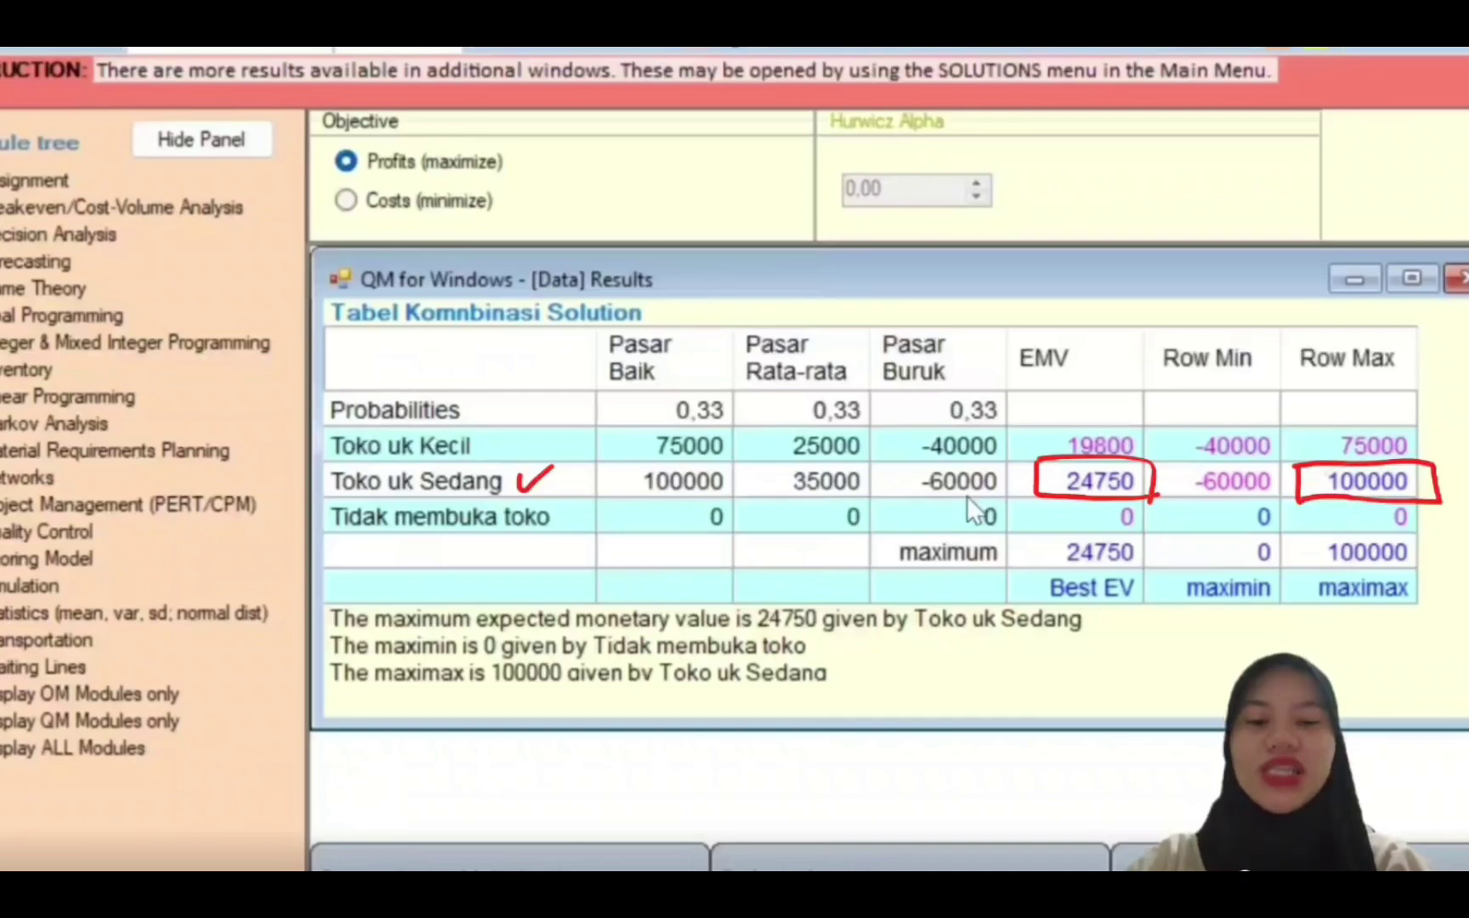
pyautogui.moveTo(1148, 505)
pyautogui.mouseDown()
pyautogui.moveTo(1237, 536)
pyautogui.moveTo(1301, 528)
pyautogui.moveTo(1280, 542)
pyautogui.mouseUp()
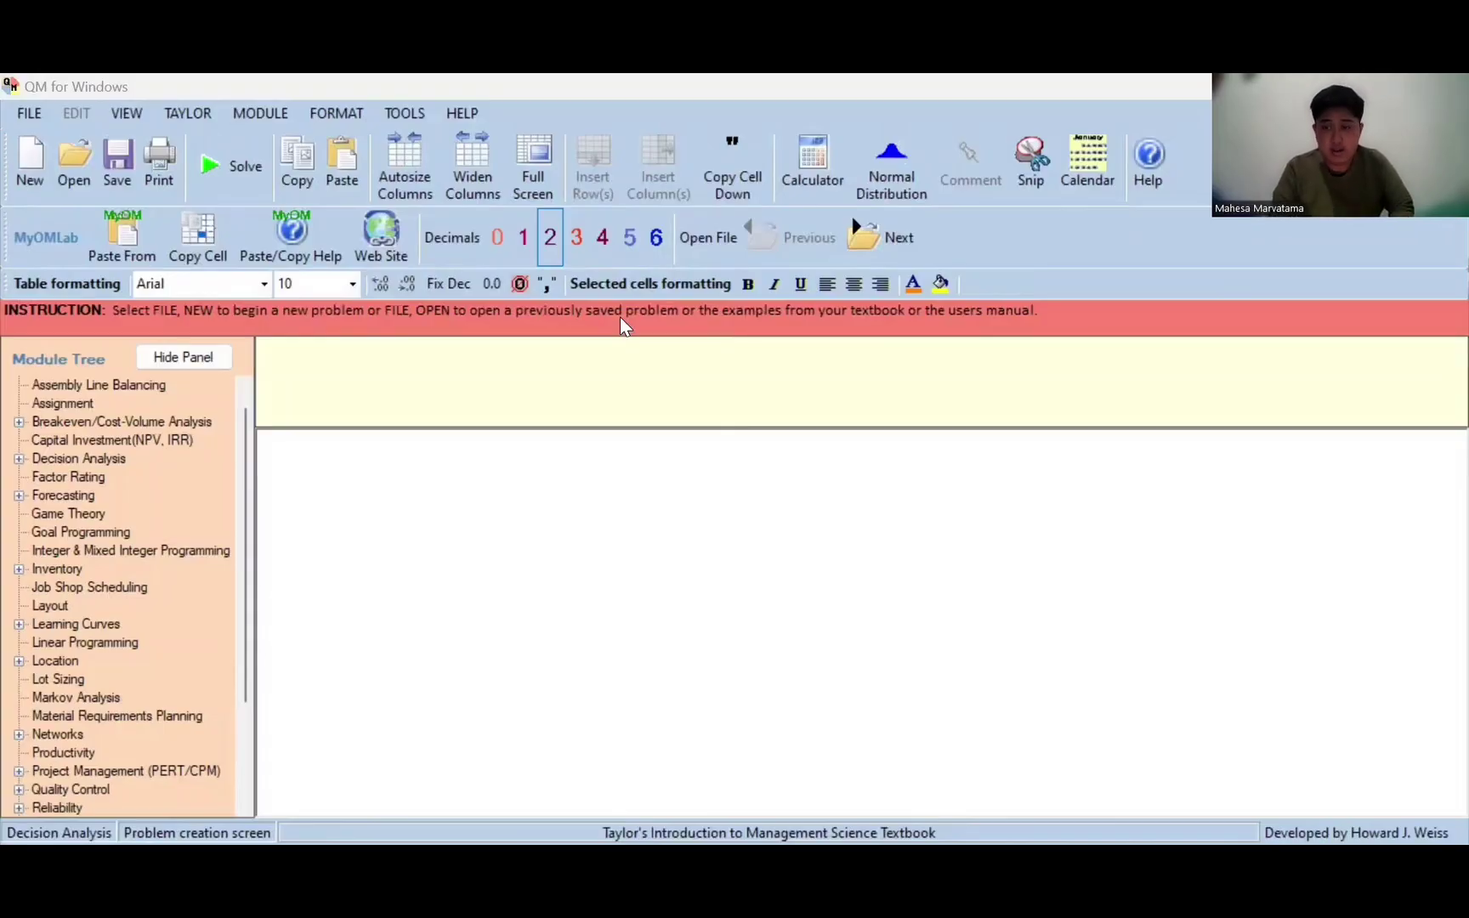
# - Create a new graphical decision tree in the Decision Analysis module with the Profits (maximize) objective
pyautogui.click(247, 111)
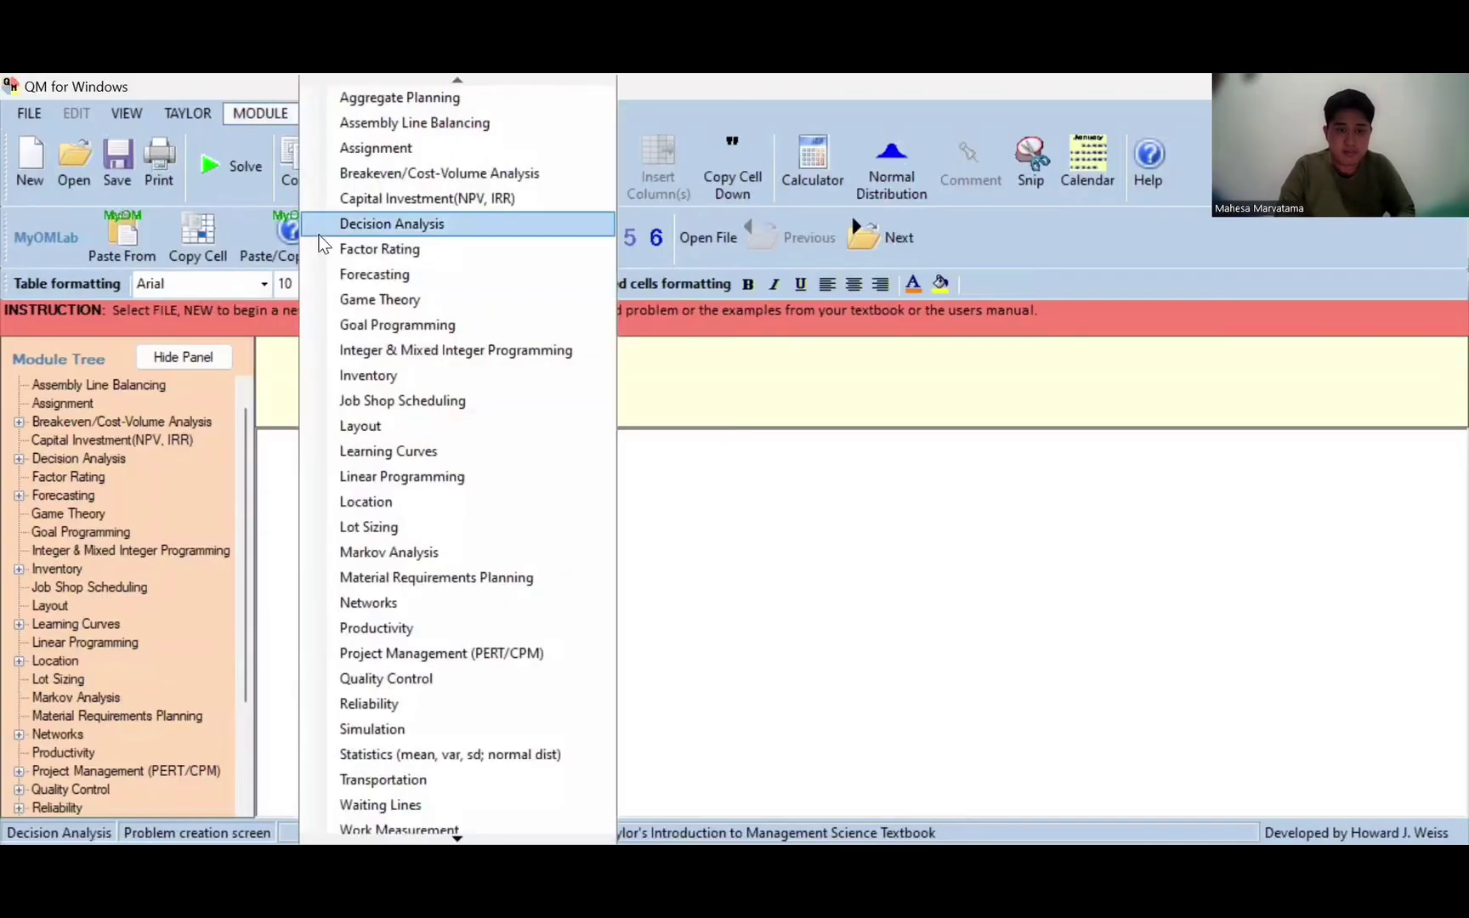
pyautogui.click(363, 231)
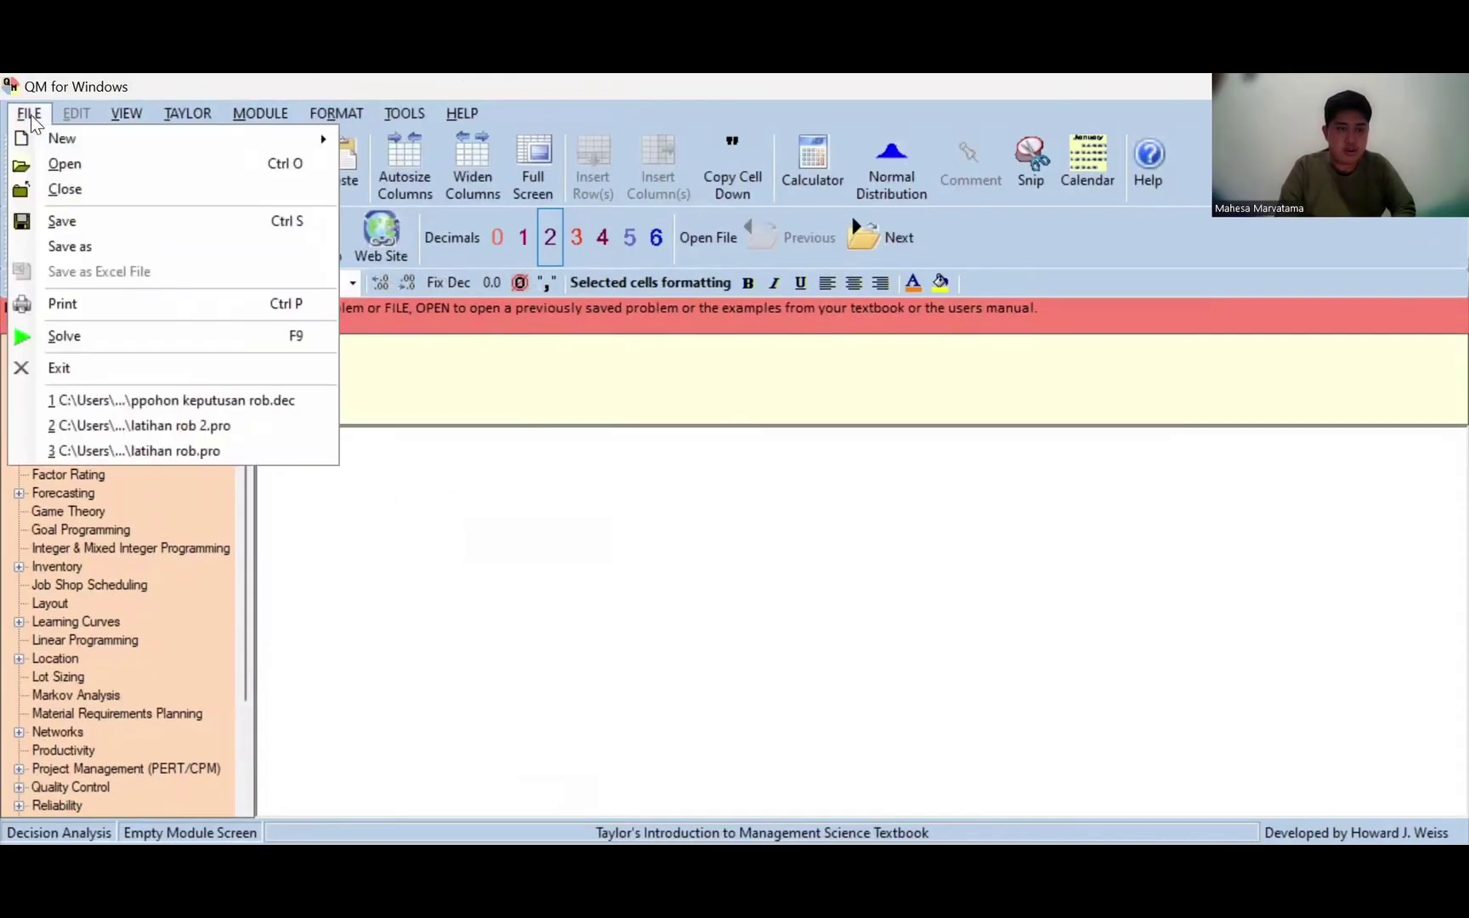
pyautogui.moveTo(76, 145)
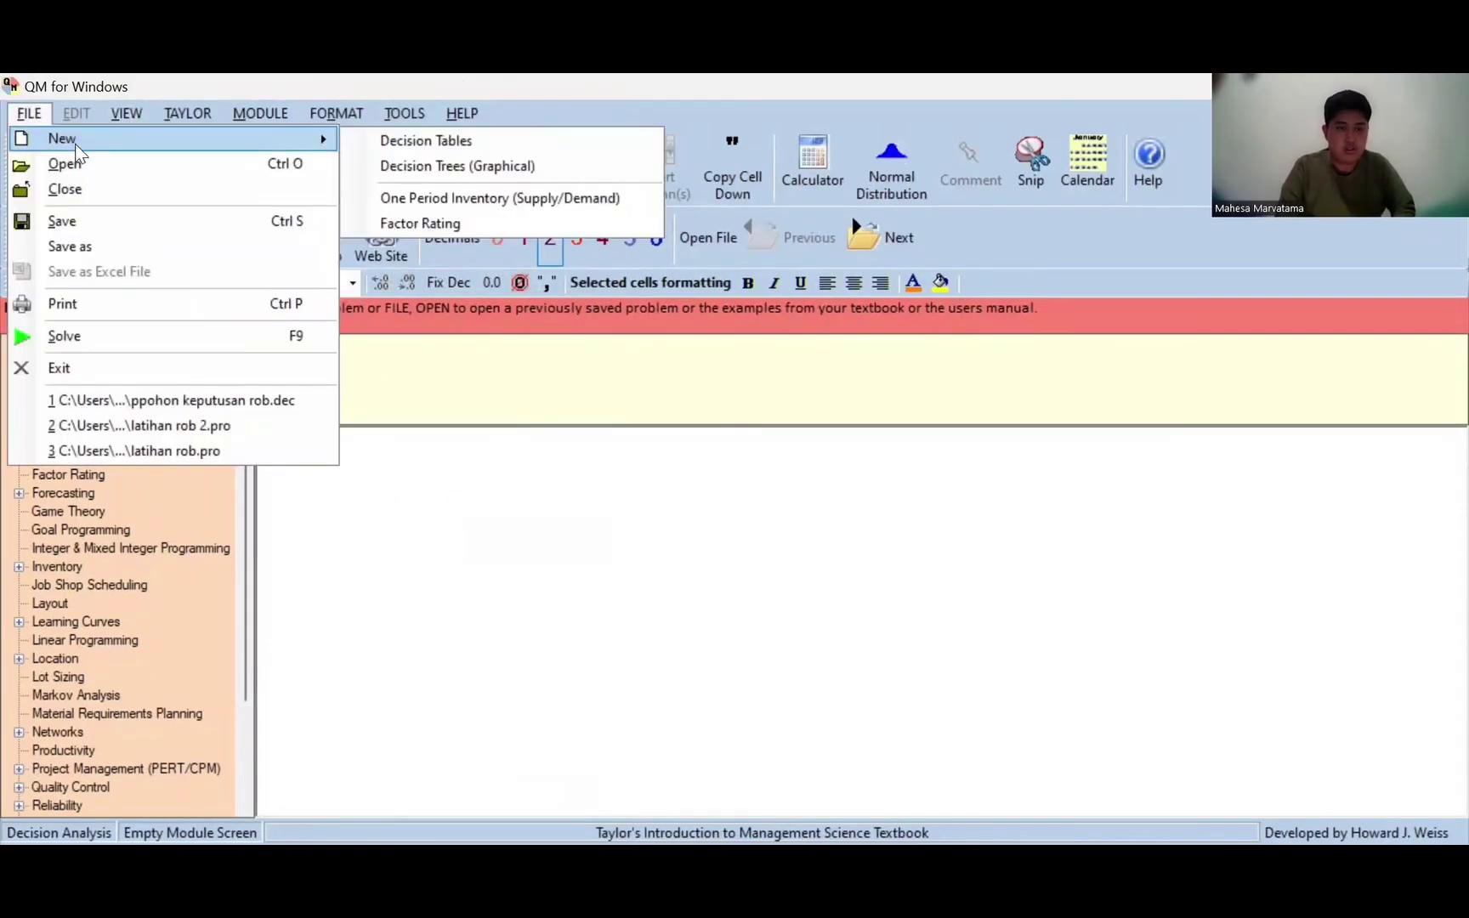
pyautogui.click(390, 167)
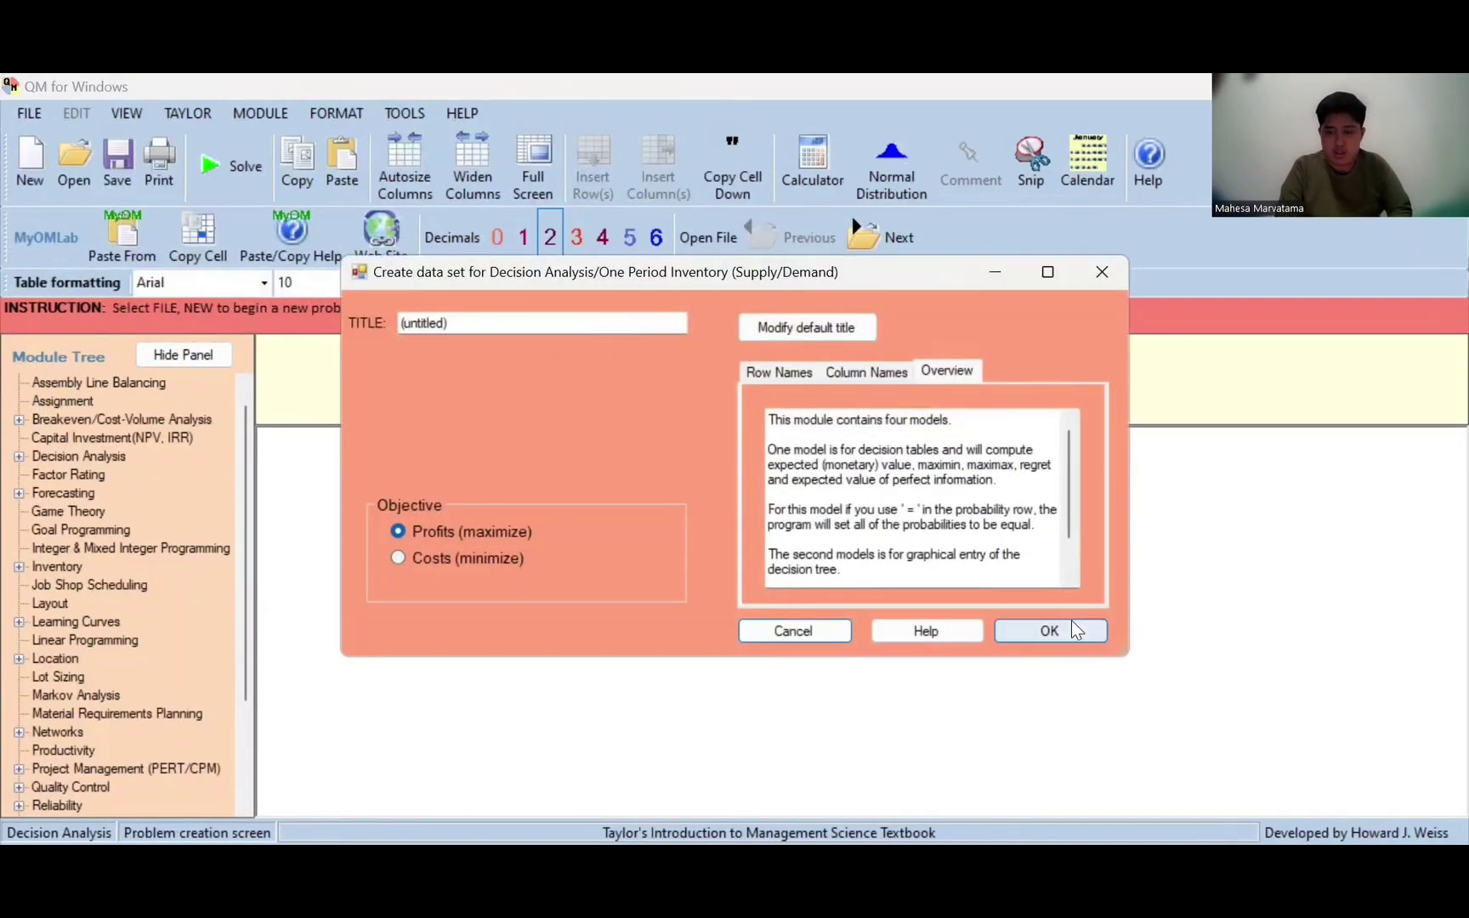
pyautogui.click(1072, 620)
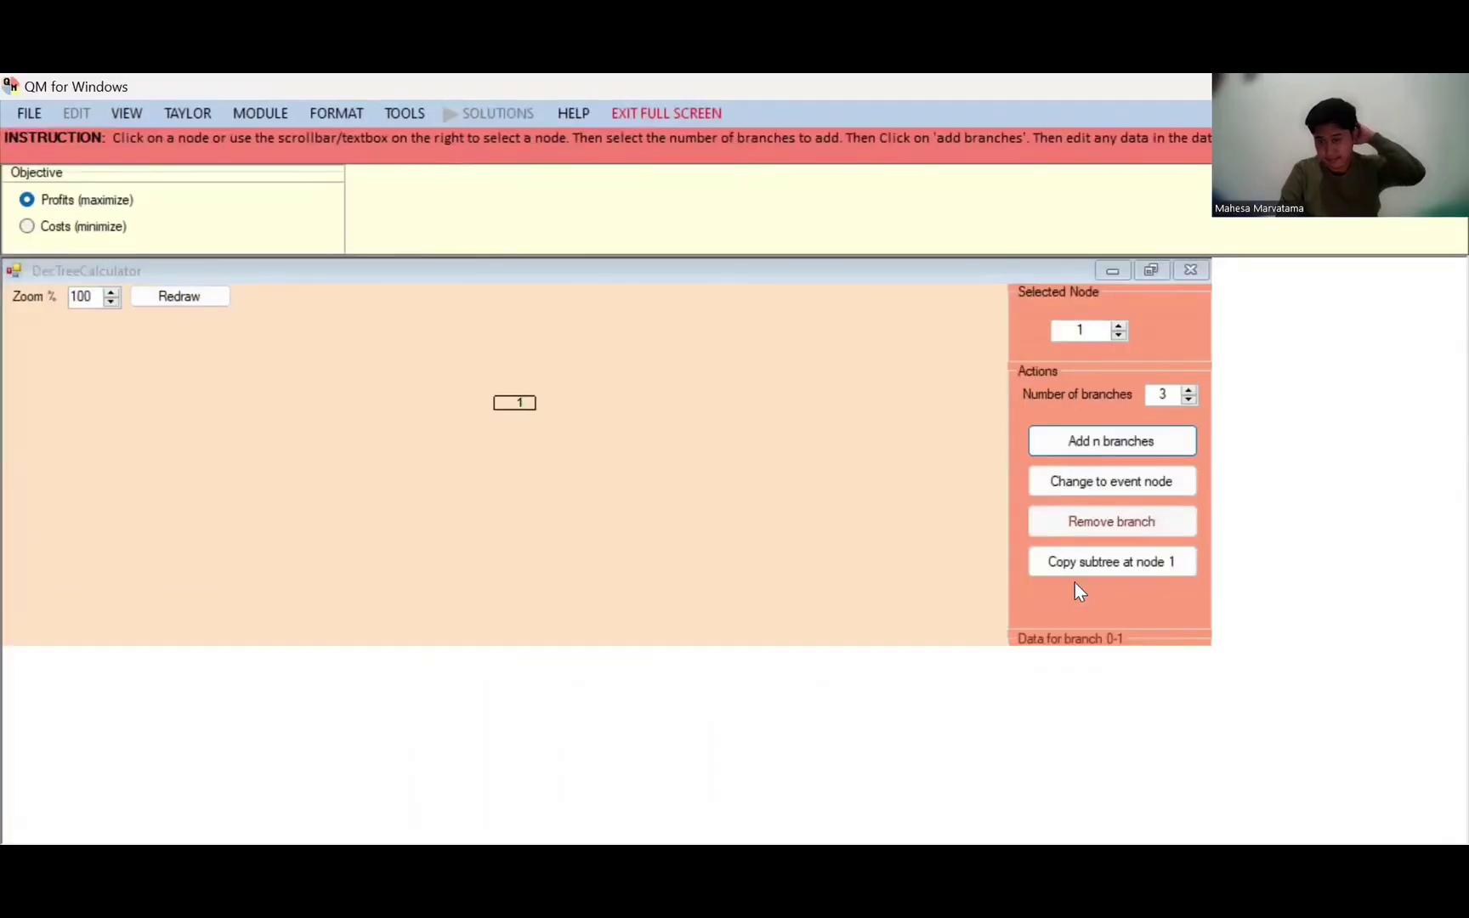
# - Add three decision branches to node 1 and three event branches to each of nodes 2, 3 and 4
pyautogui.click(1125, 436)
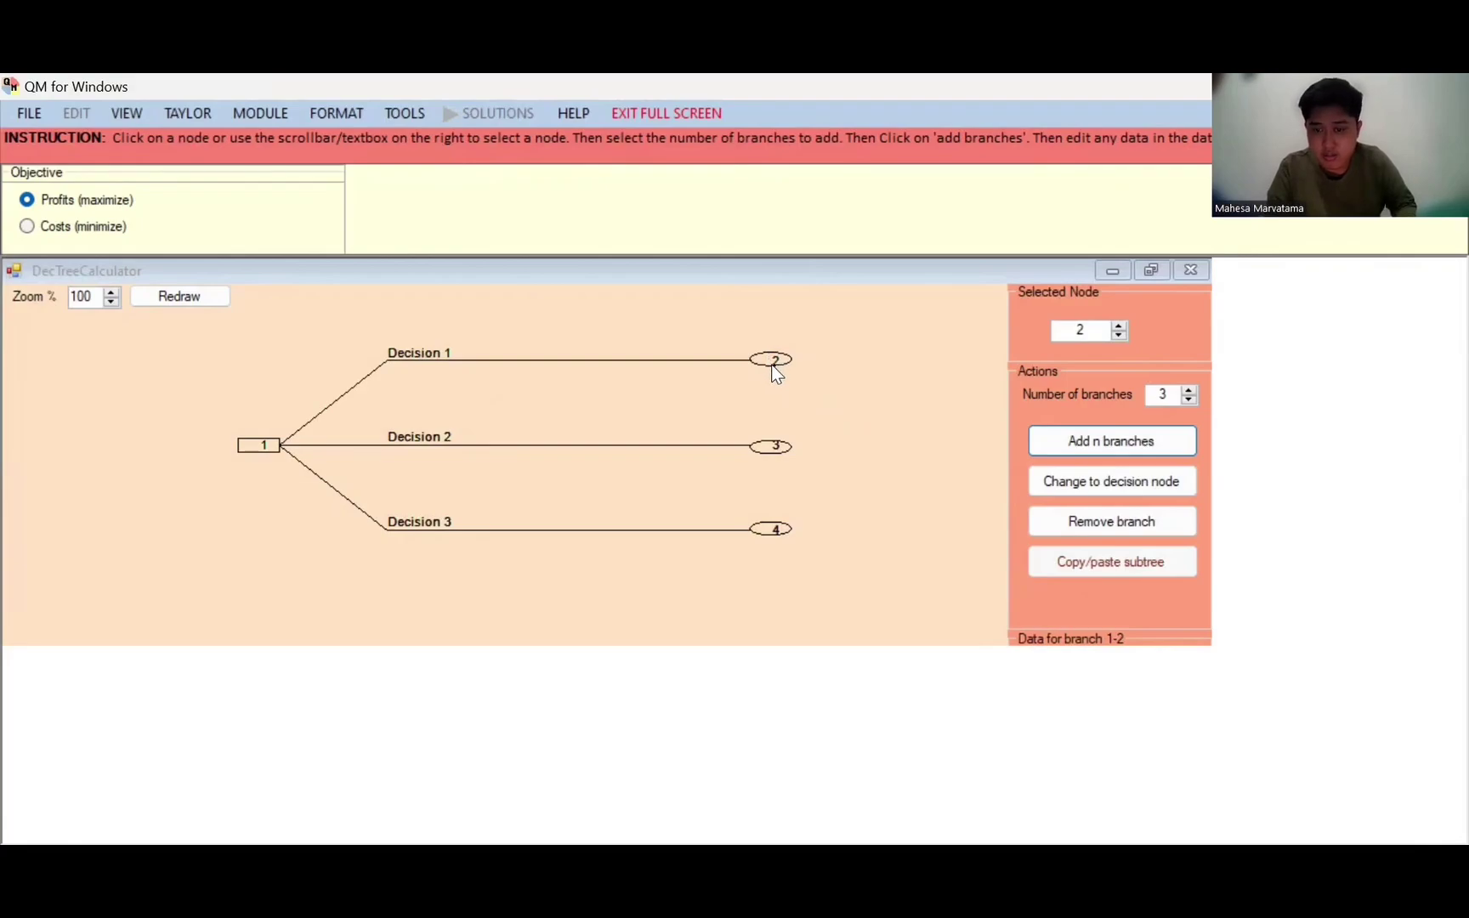
pyautogui.click(1049, 447)
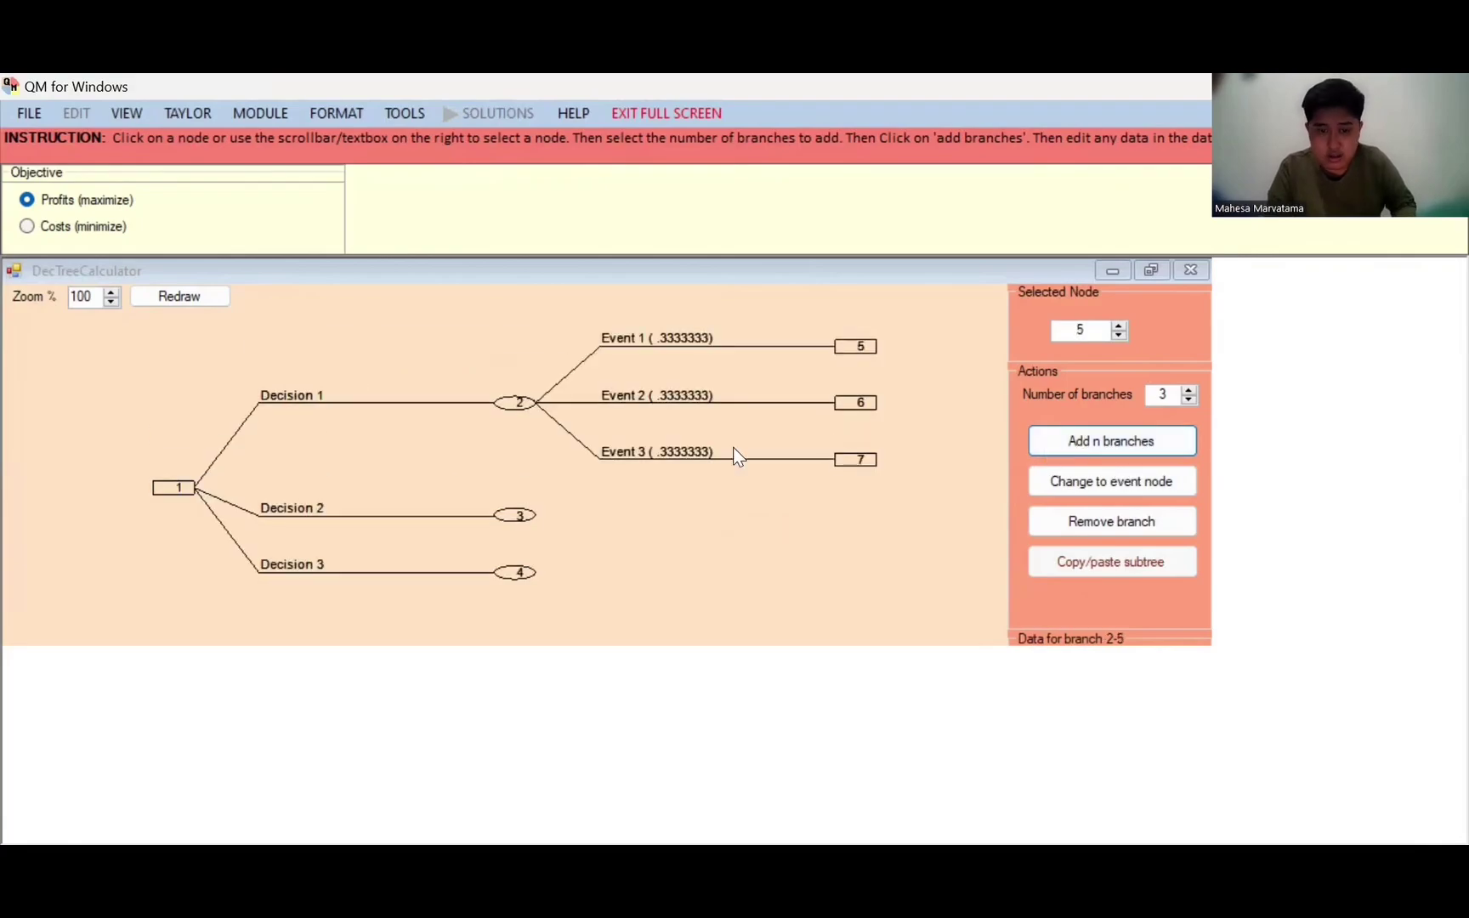
pyautogui.click(526, 520)
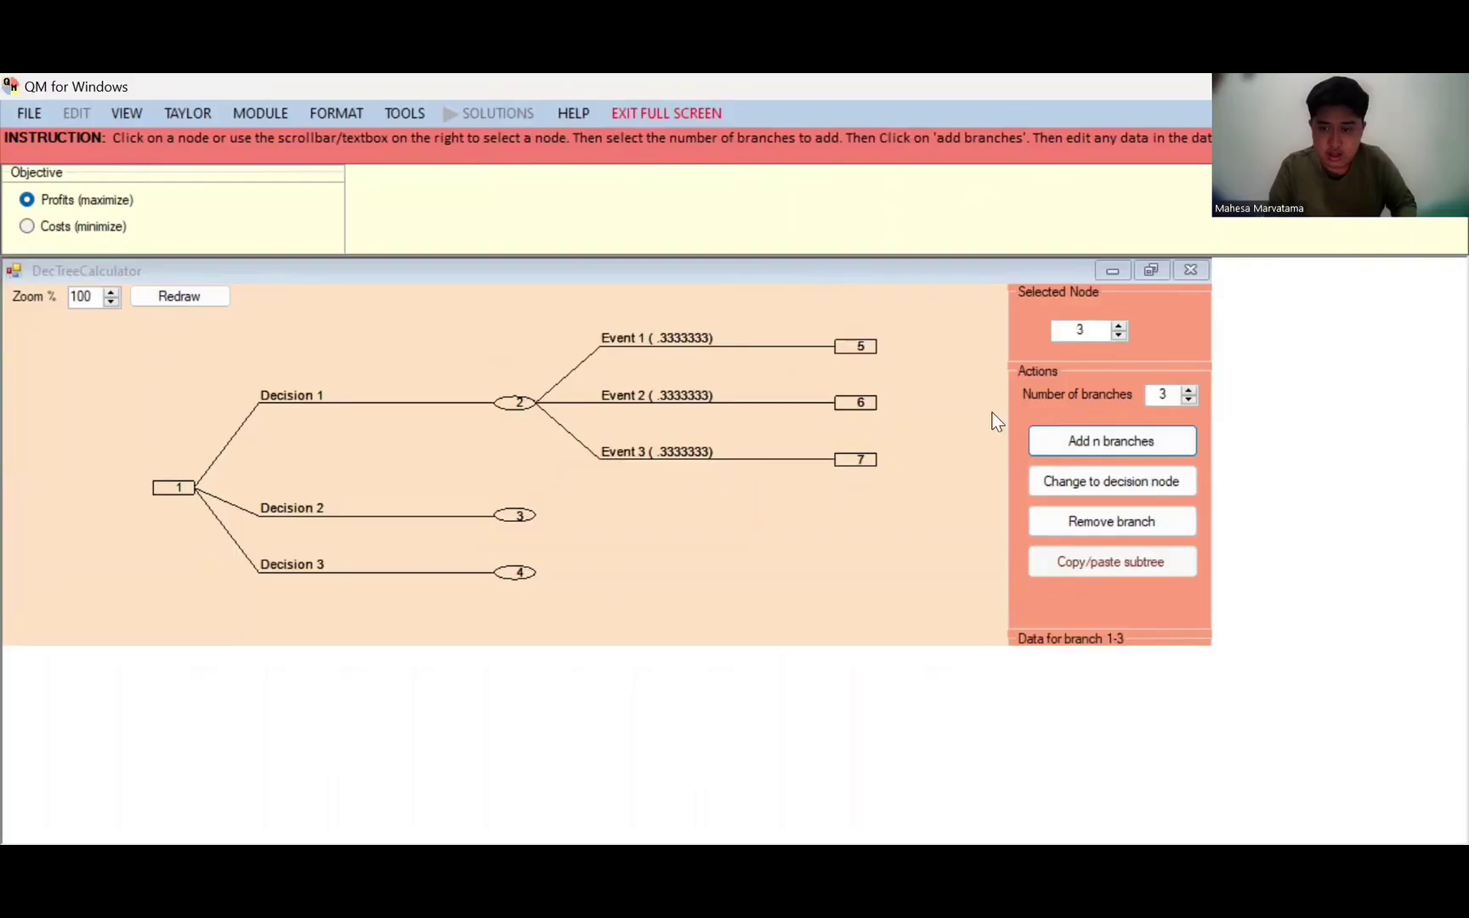
pyautogui.click(1062, 438)
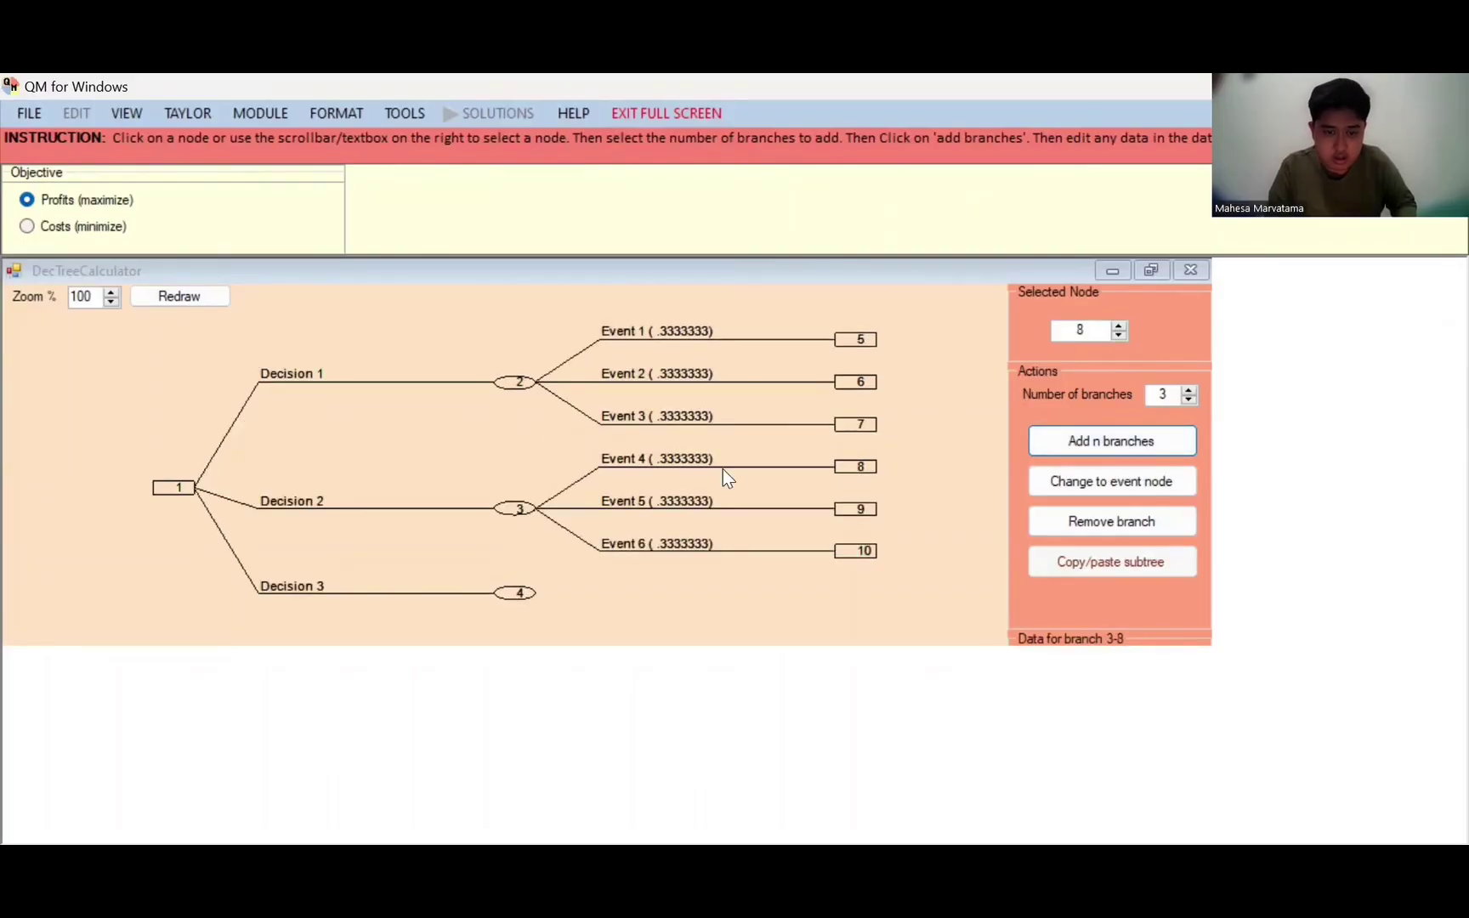
pyautogui.click(517, 595)
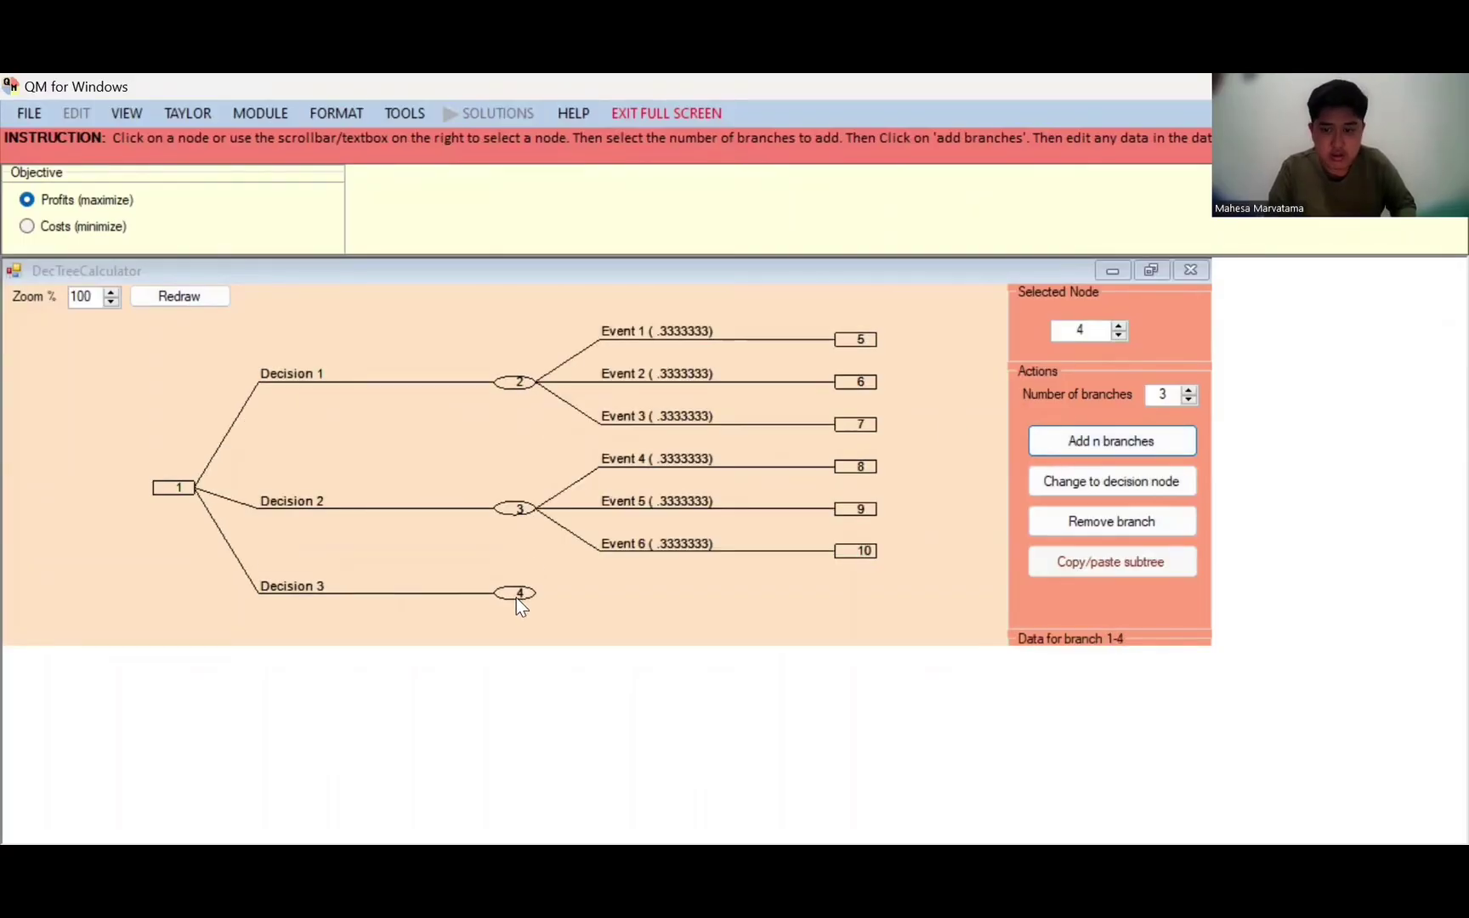
pyautogui.click(1088, 451)
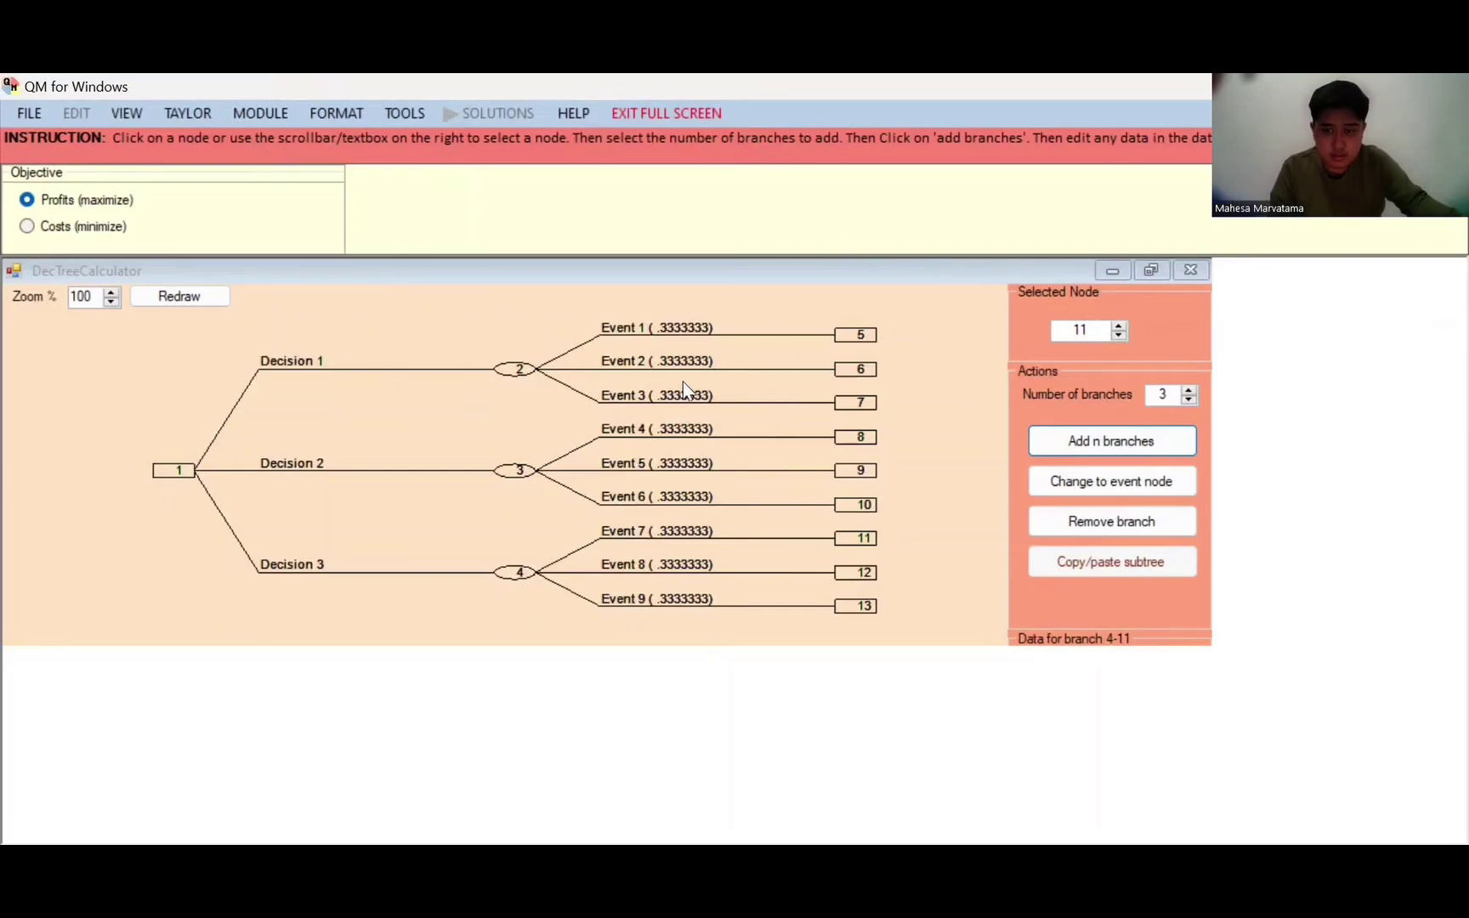
pyautogui.click(515, 374)
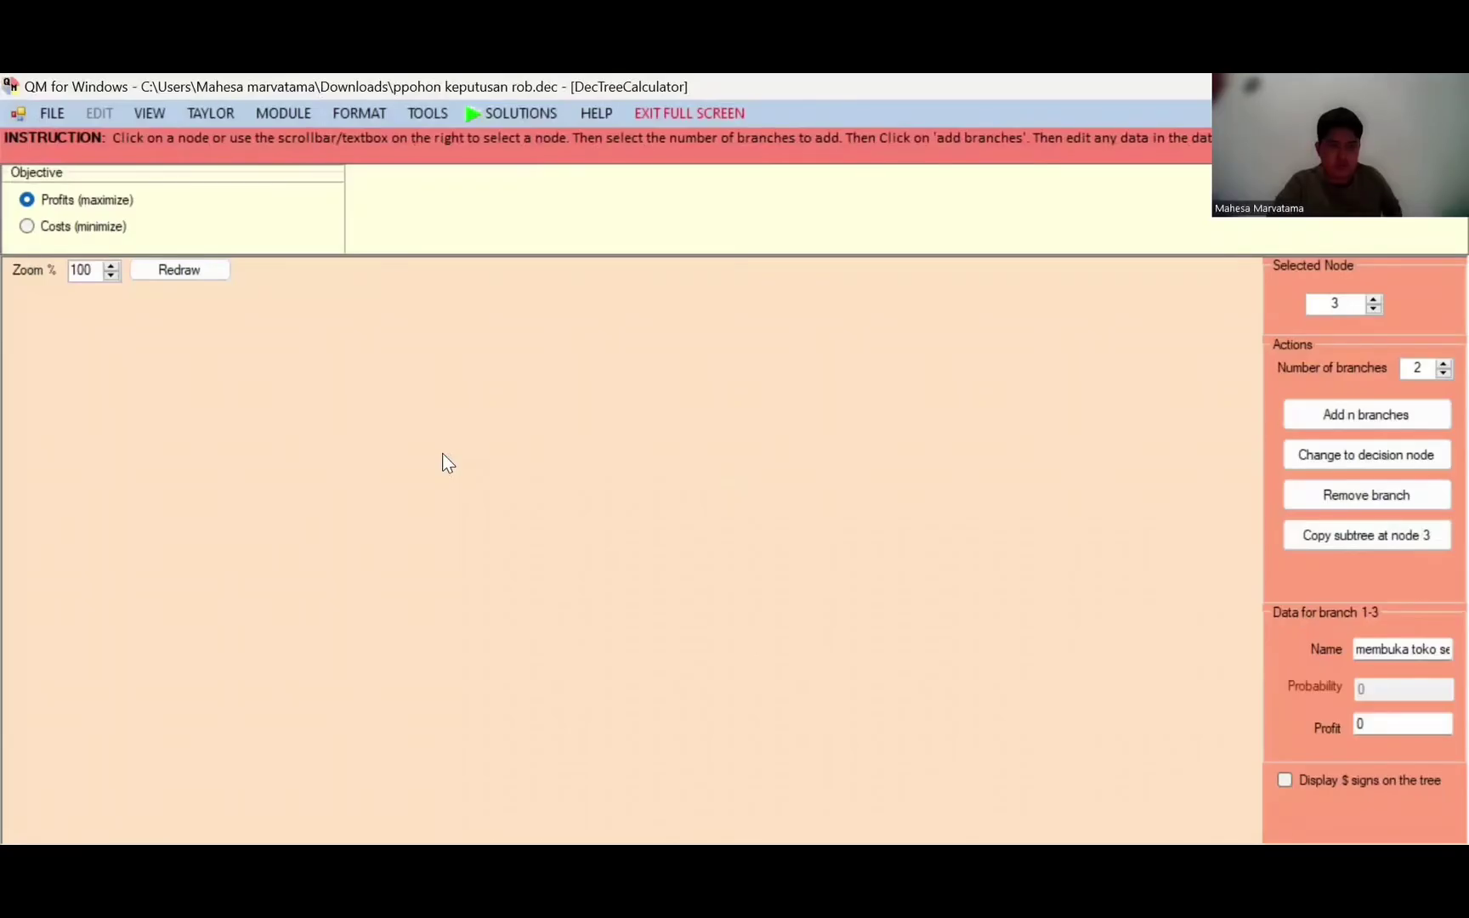
# - Redraw the completed store-size decision tree and solve it for the expected monetary values
pyautogui.click(190, 280)
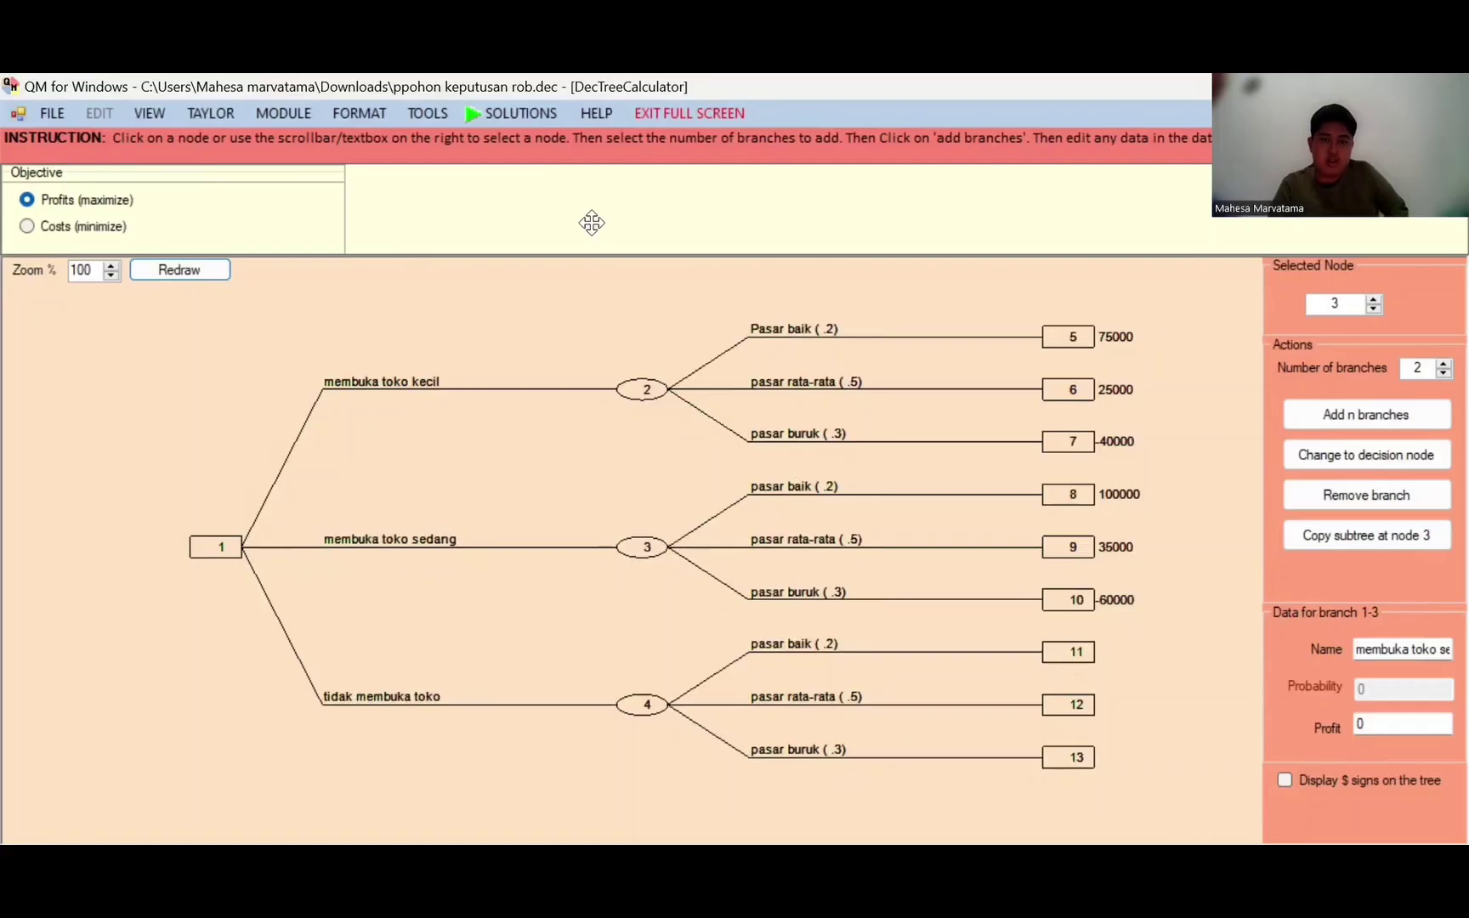
pyautogui.click(506, 111)
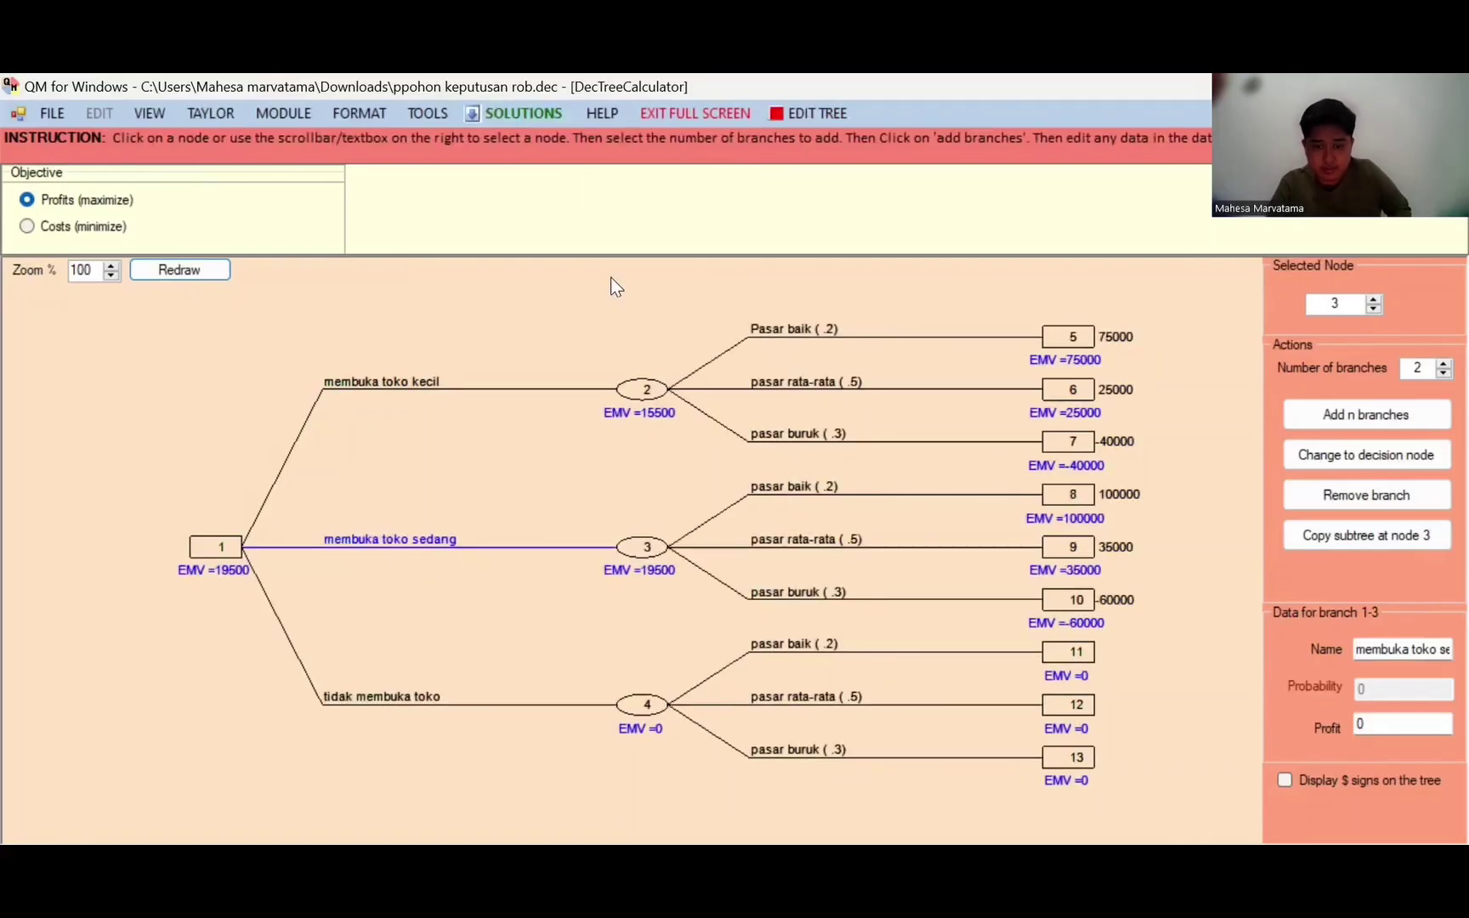